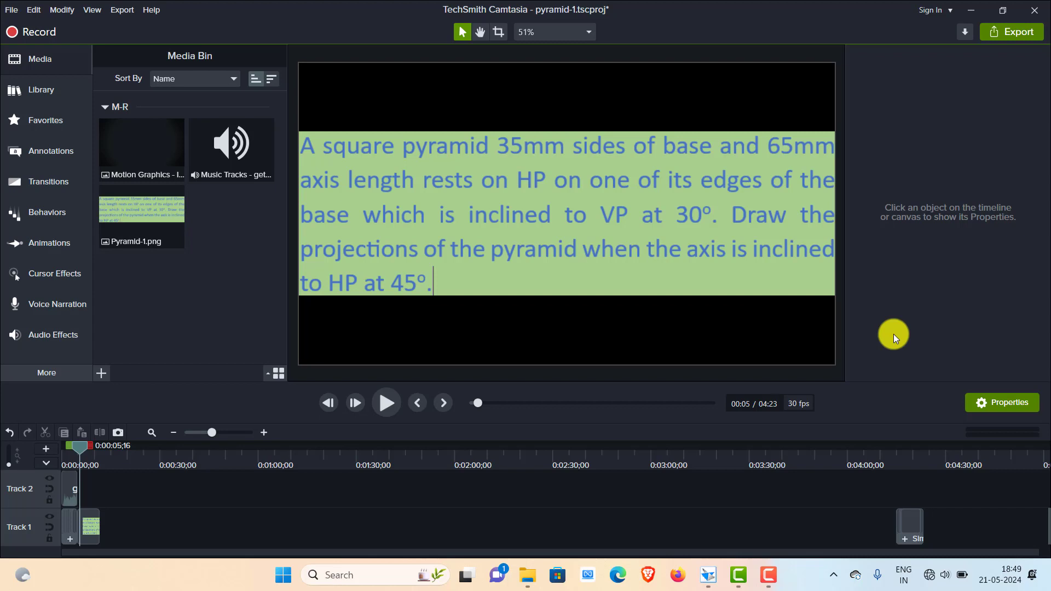
Switch to the Solid Edge draft and draw a long horizontal reference line across the middle of the sheet.
left_click(709, 575)
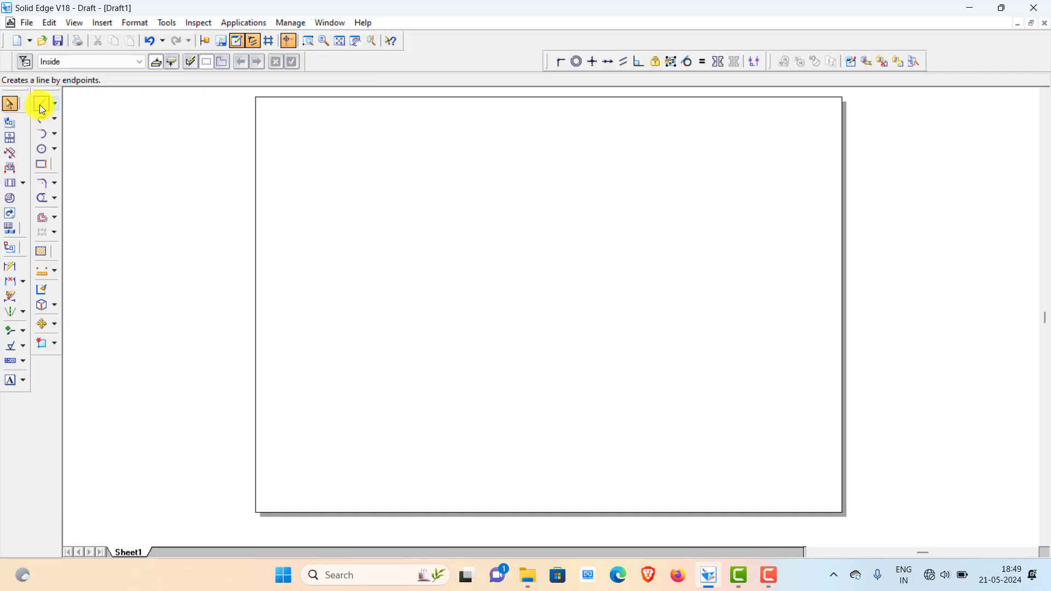
left_click(40, 104)
left_click(270, 287)
left_click(811, 286)
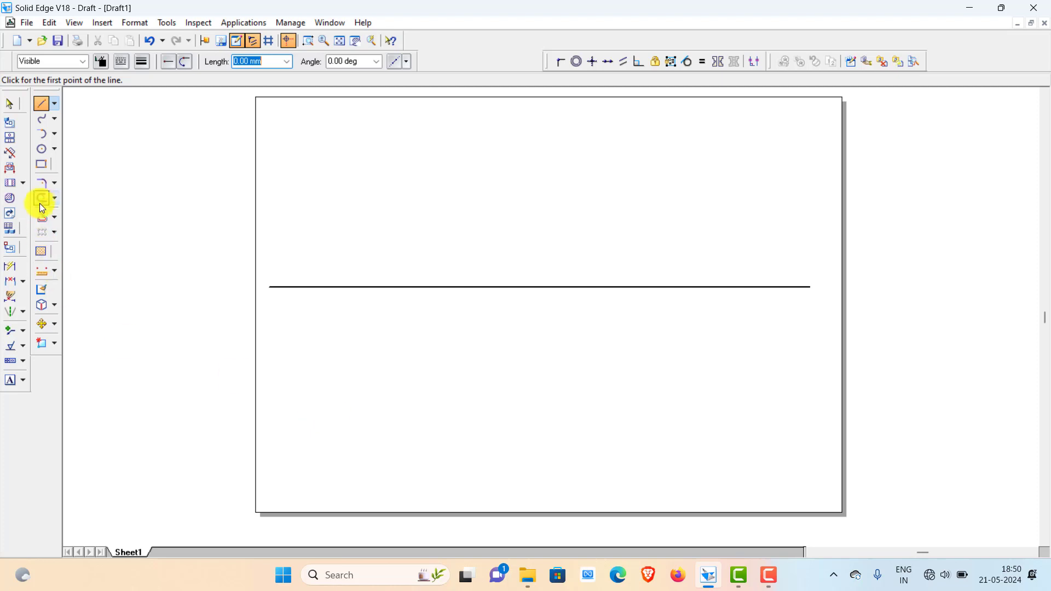
Draw a rectangle about 45 mm wide and 71 mm high below the reference line, near its left end.
left_click(41, 164)
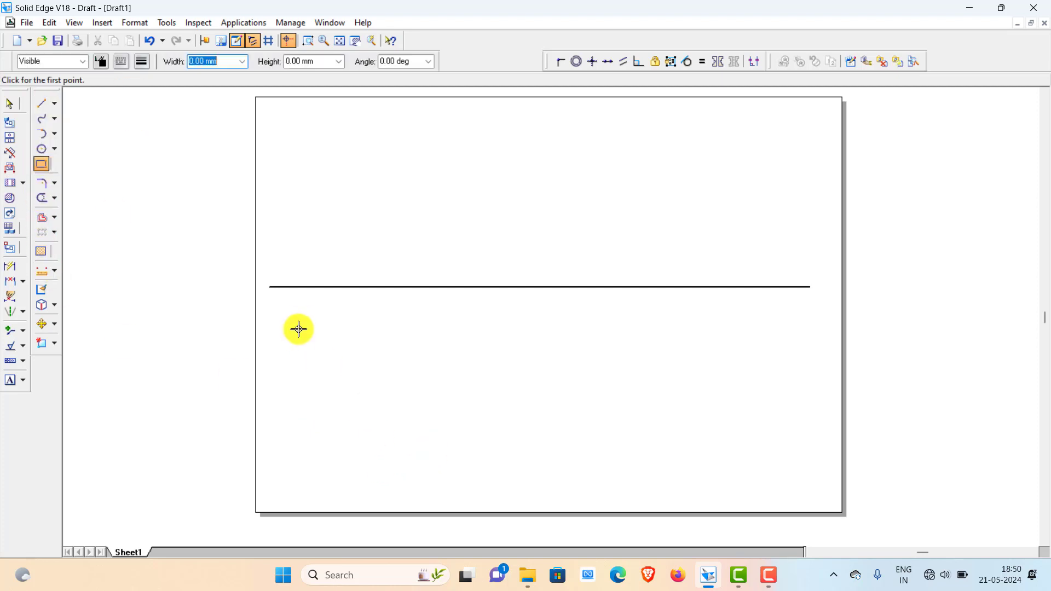
left_click_drag(300, 331, 389, 471)
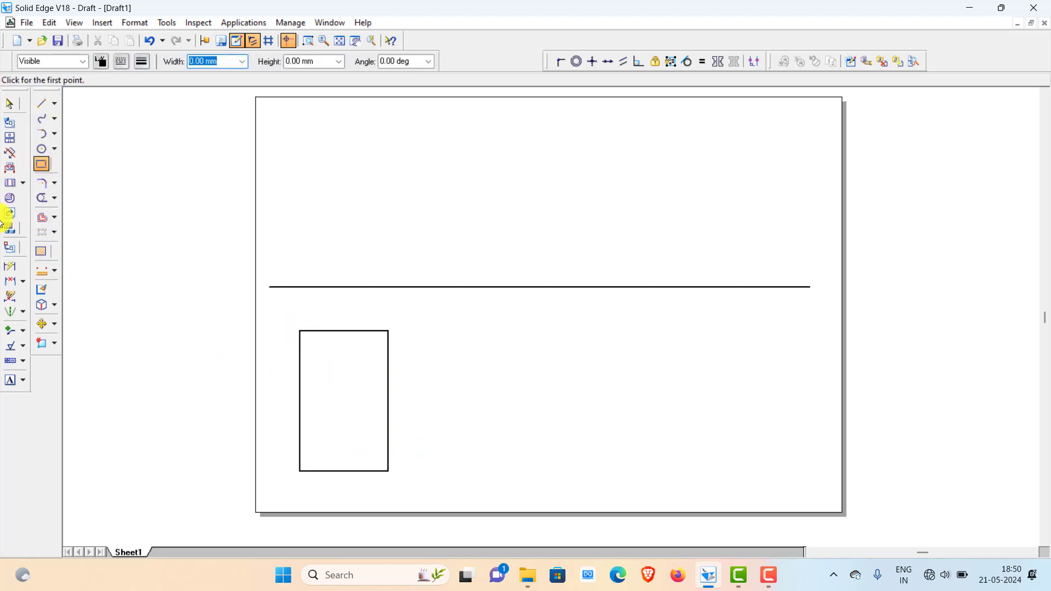
left_click(9, 105)
left_click(342, 489)
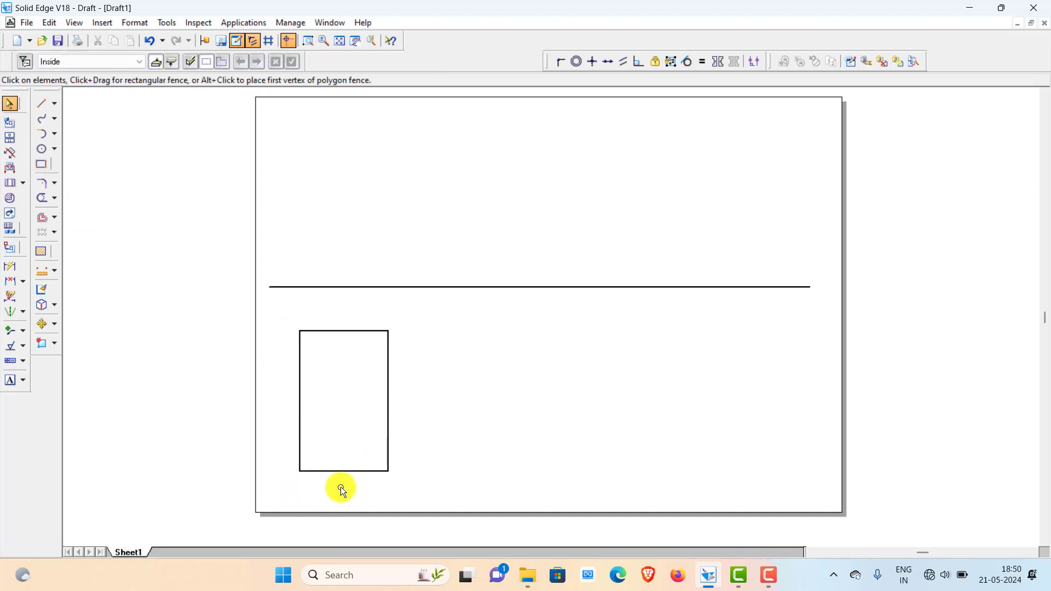
Set the rectangle's width and height to 35 mm and move the resulting square up closer to the reference line.
left_click(340, 472)
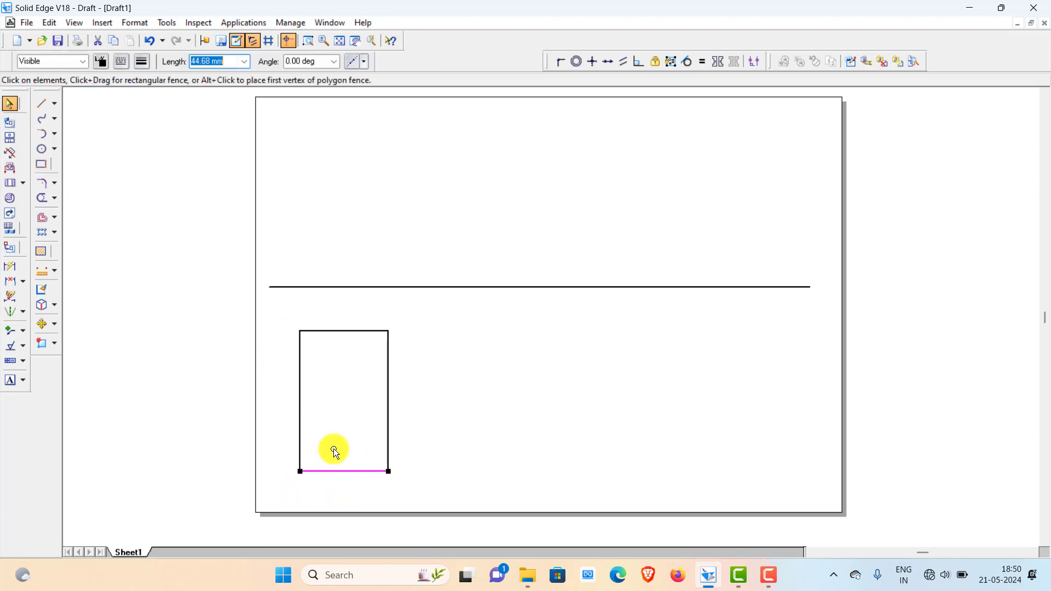
type("35")
key("Return")
left_click(368, 412)
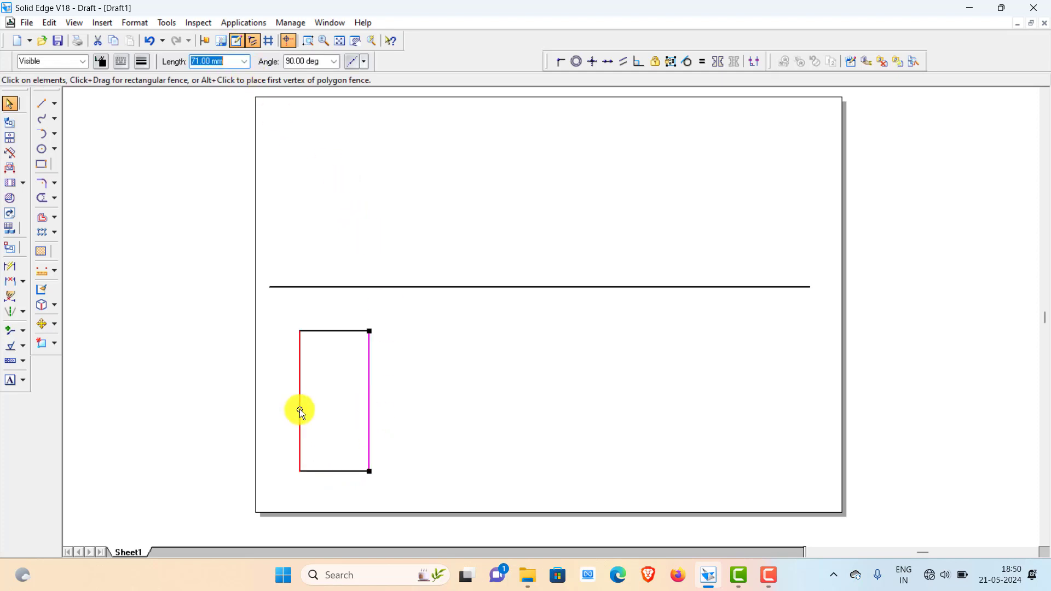
left_click(300, 410)
type("35")
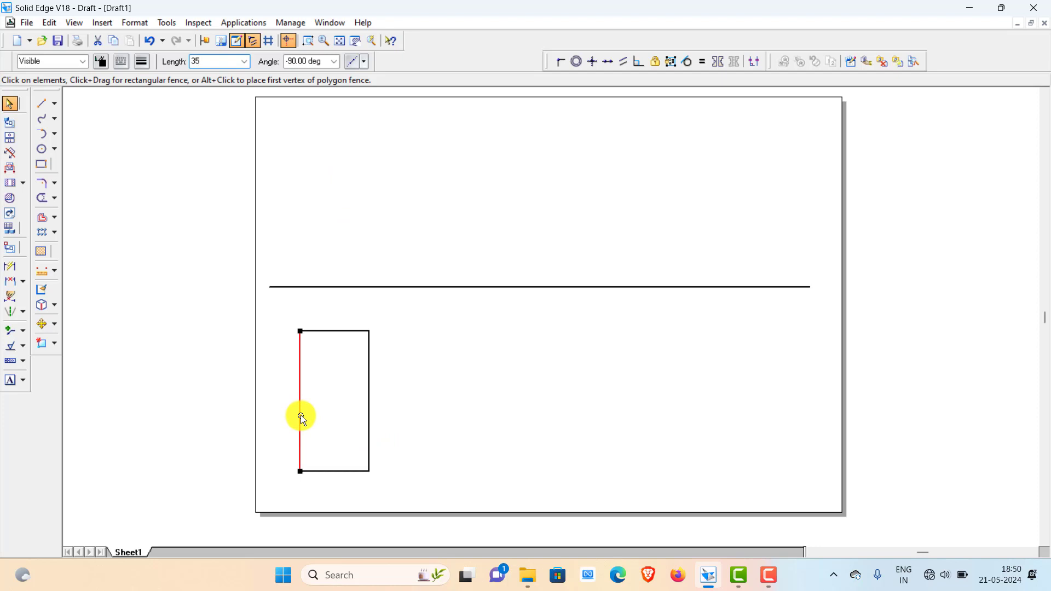
key("Return")
key("Escape")
left_click_drag(341, 471, 347, 400)
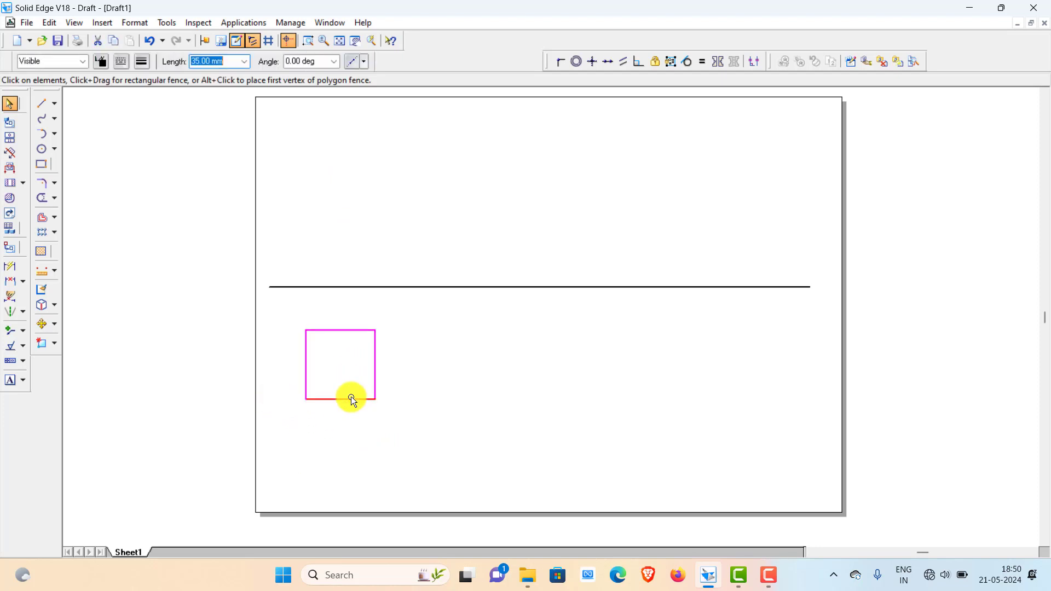
Draw both diagonals of the square from corner to corner.
left_click(42, 104)
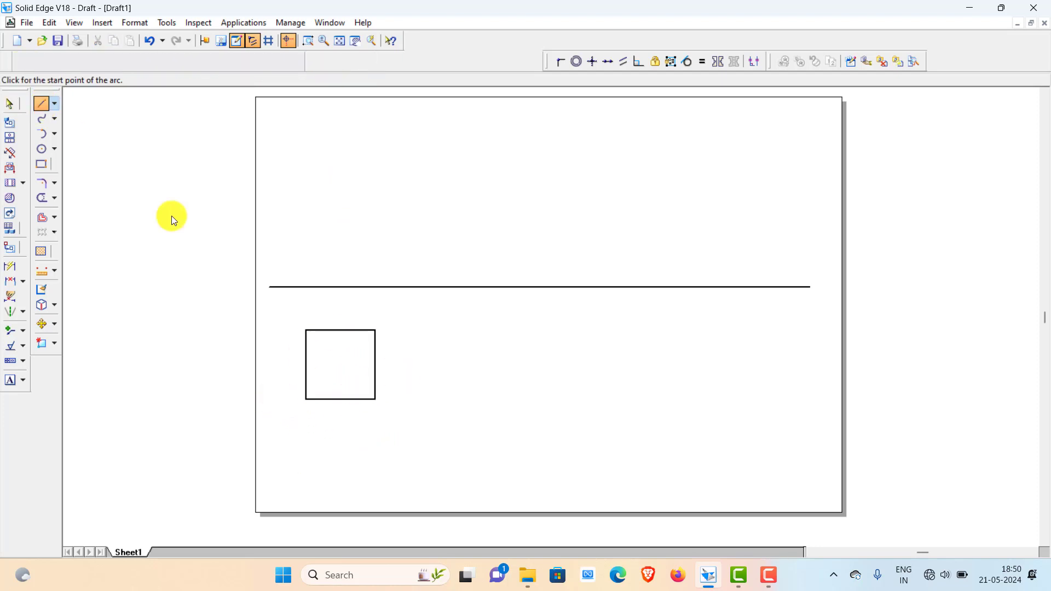
left_click(307, 329)
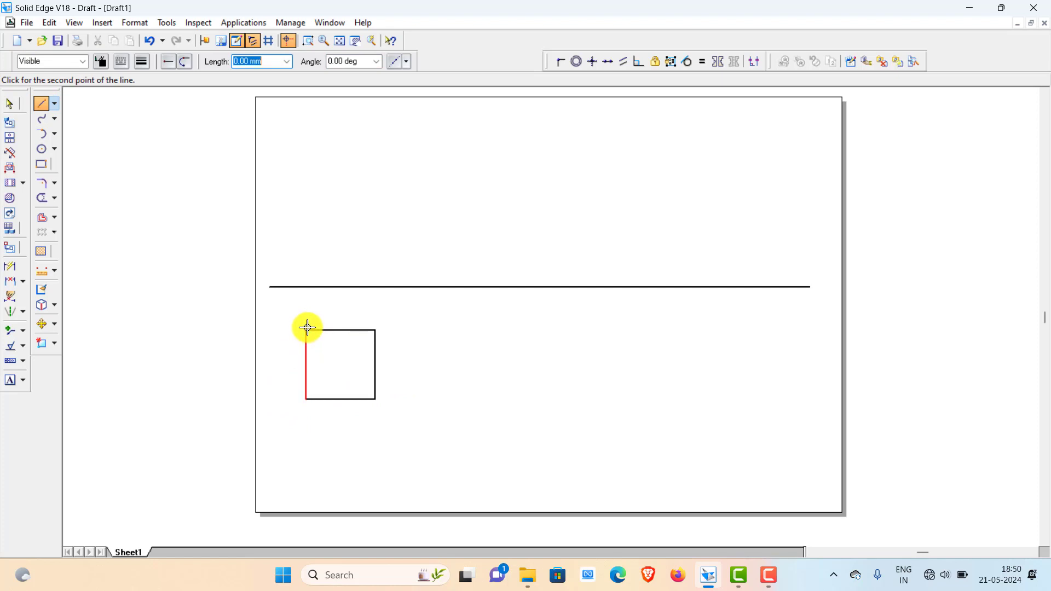
left_click(376, 398)
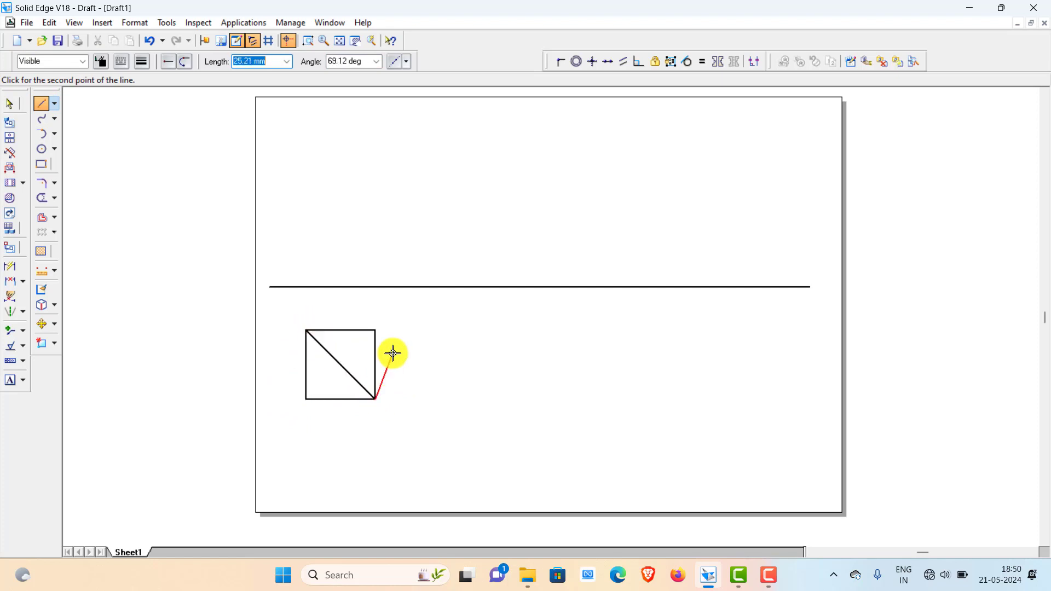
right_click(386, 338)
left_click(375, 330)
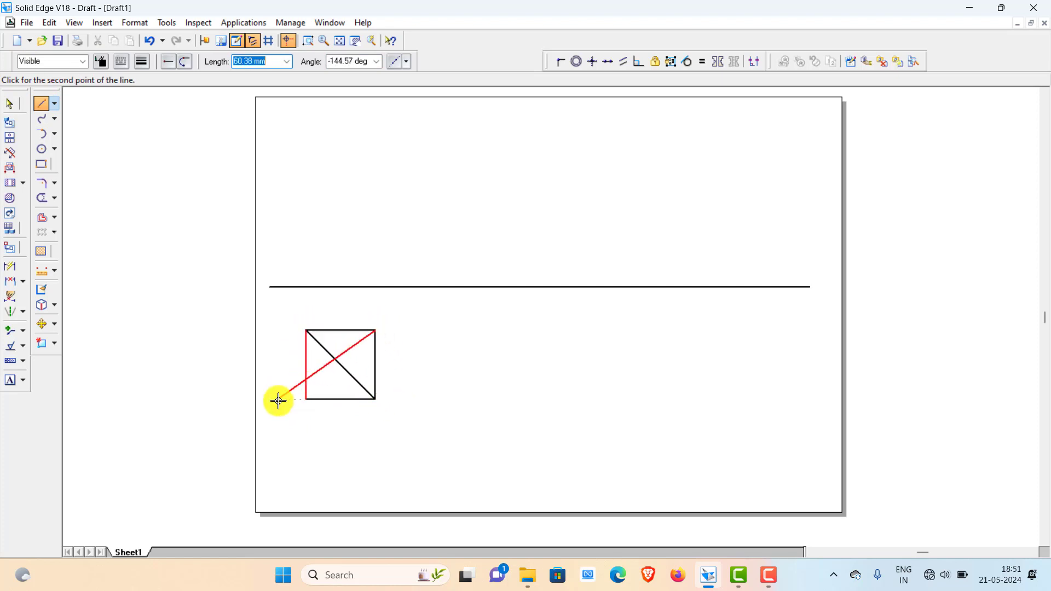
left_click(305, 399)
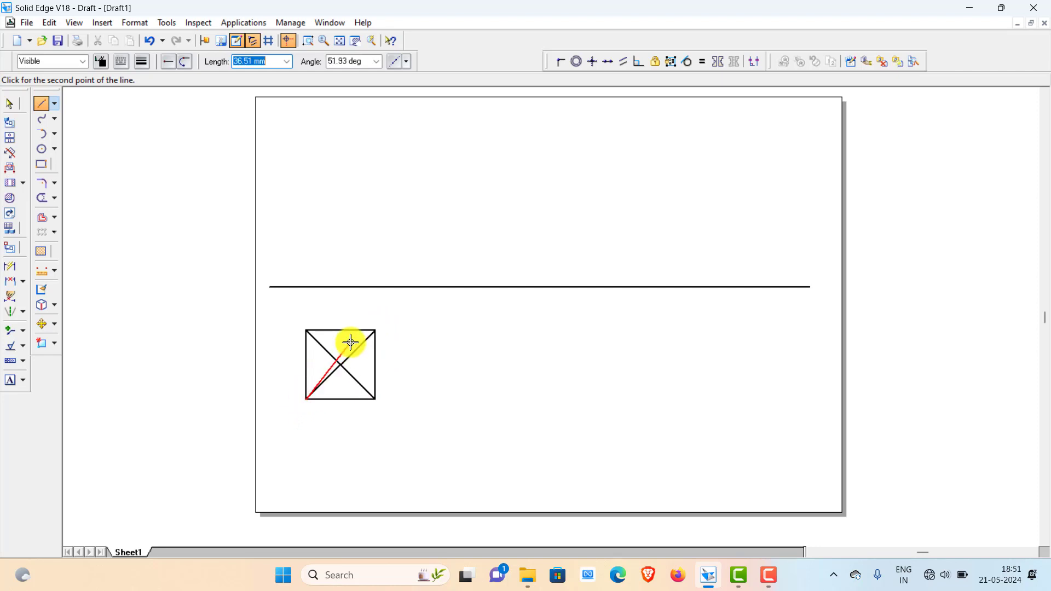
right_click(340, 336)
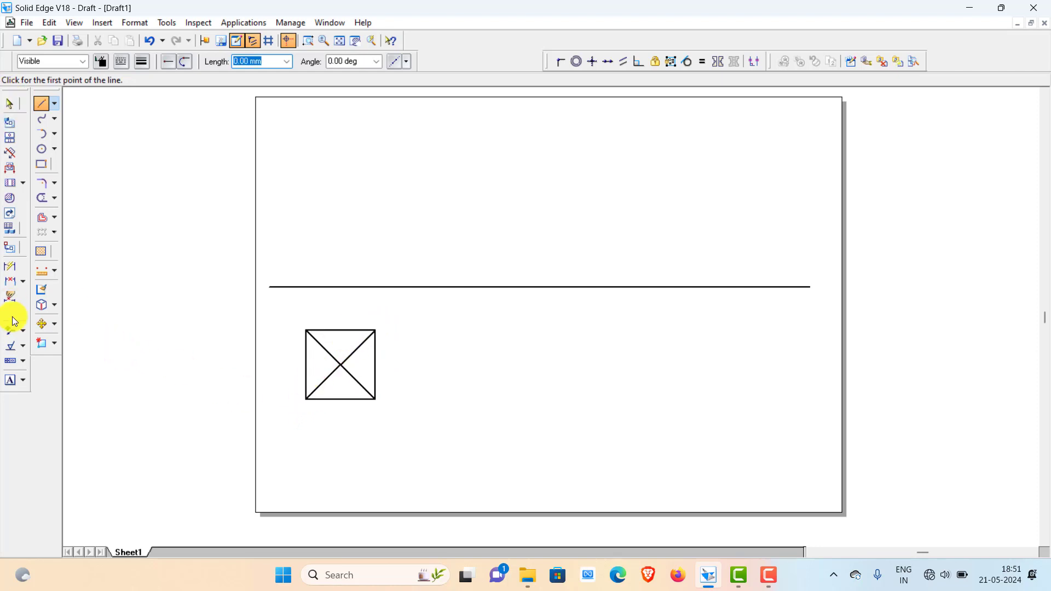
Label the square's corners a, b, c and d counterclockwise, starting at the lower-left corner.
left_click(9, 382)
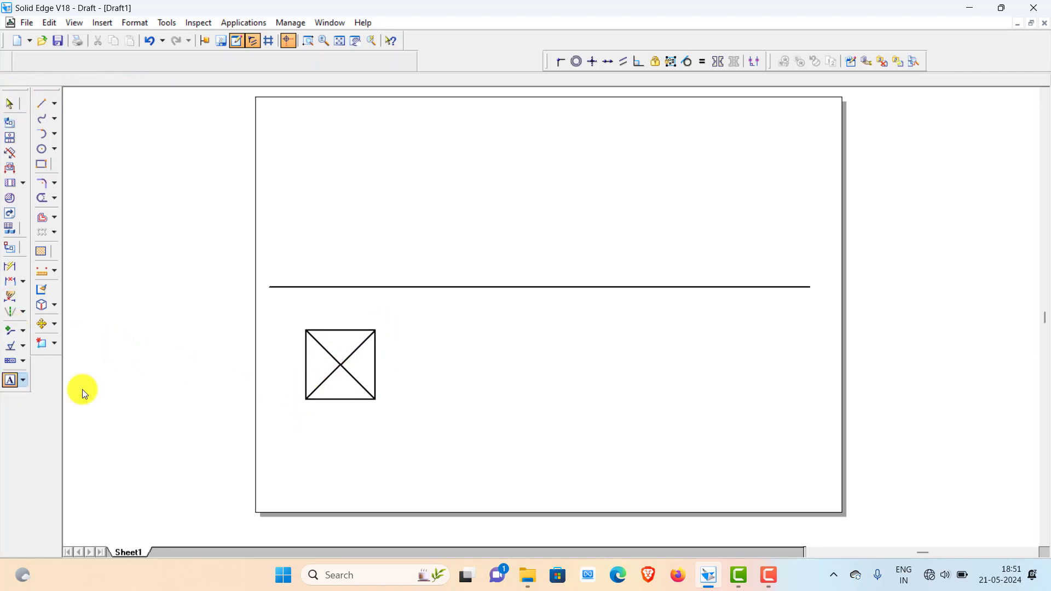
left_click(296, 403)
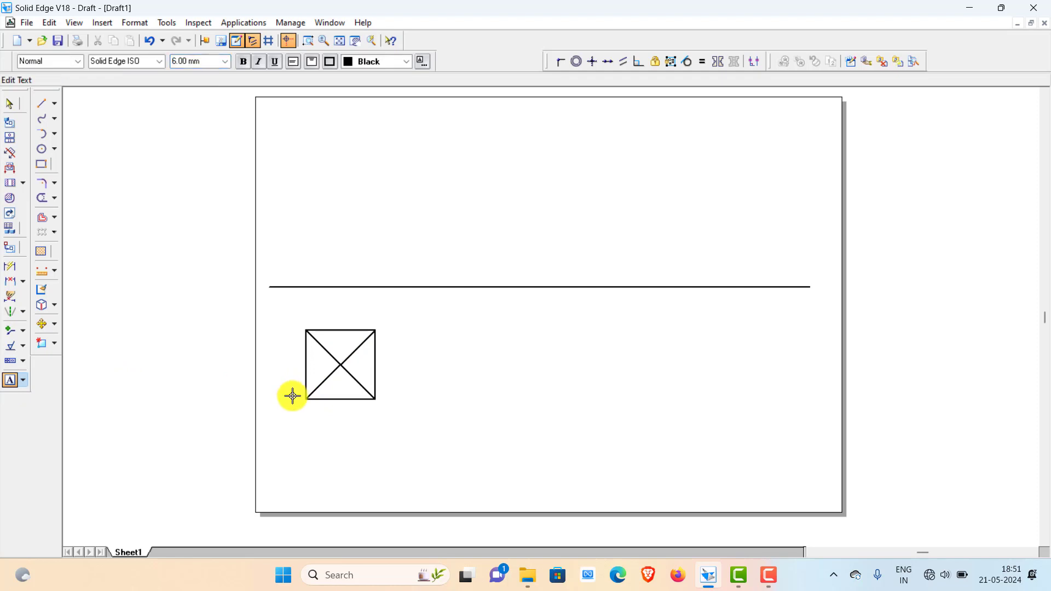
left_click(380, 408)
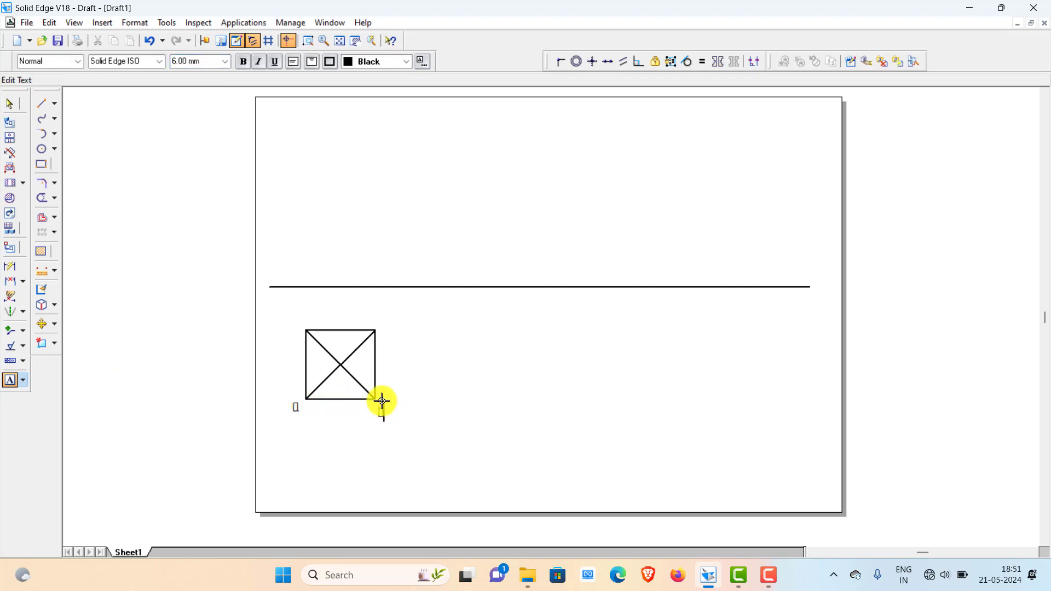
type("b")
left_click(383, 322)
type("c")
left_click(290, 318)
type("d")
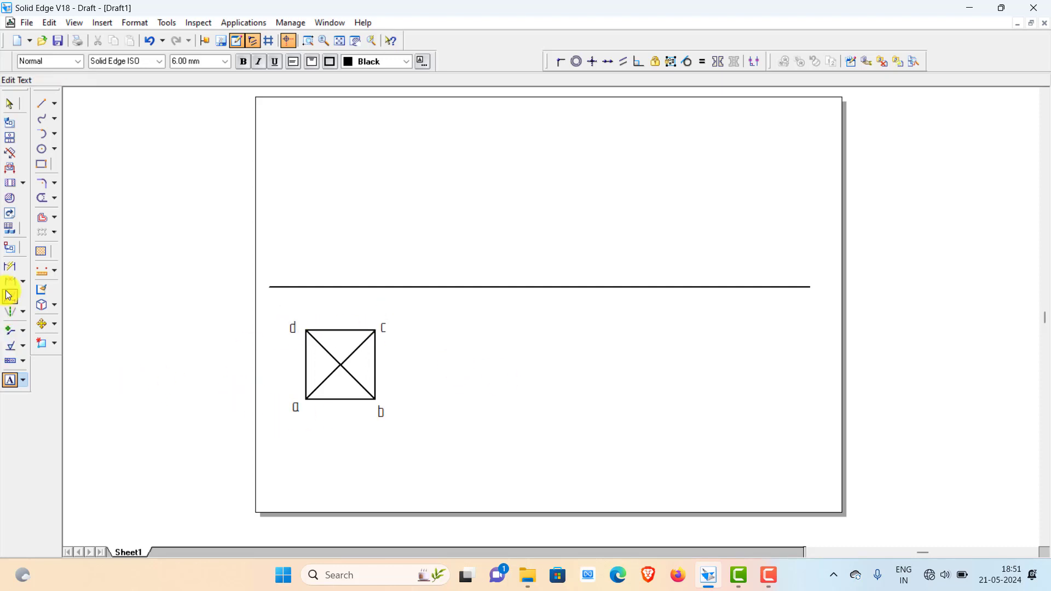
Dimension the length of the square's left side, placing the dimension outside the square.
left_click(10, 267)
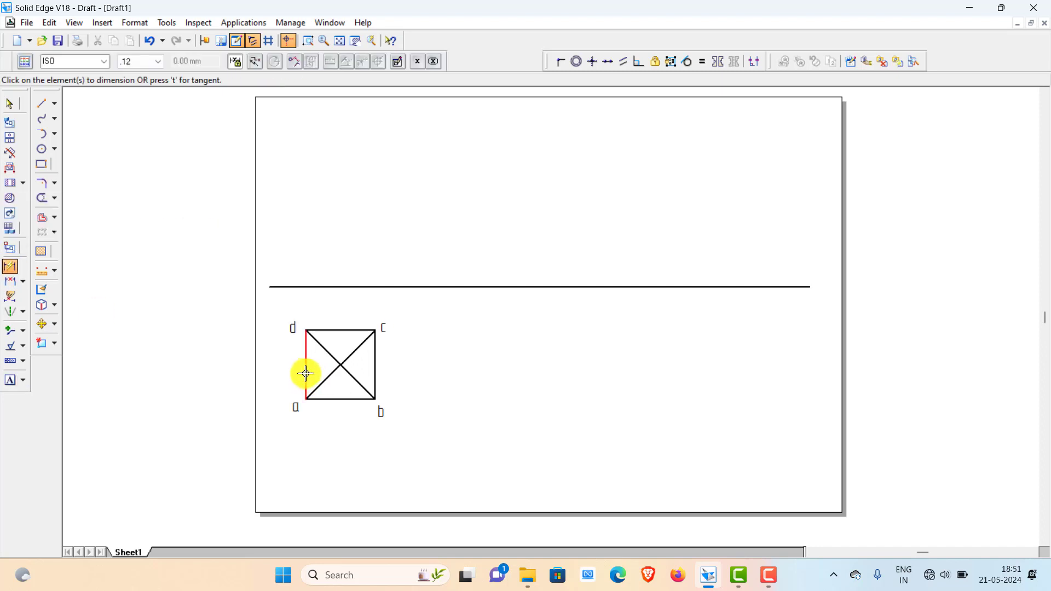
left_click(306, 371)
left_click(278, 373)
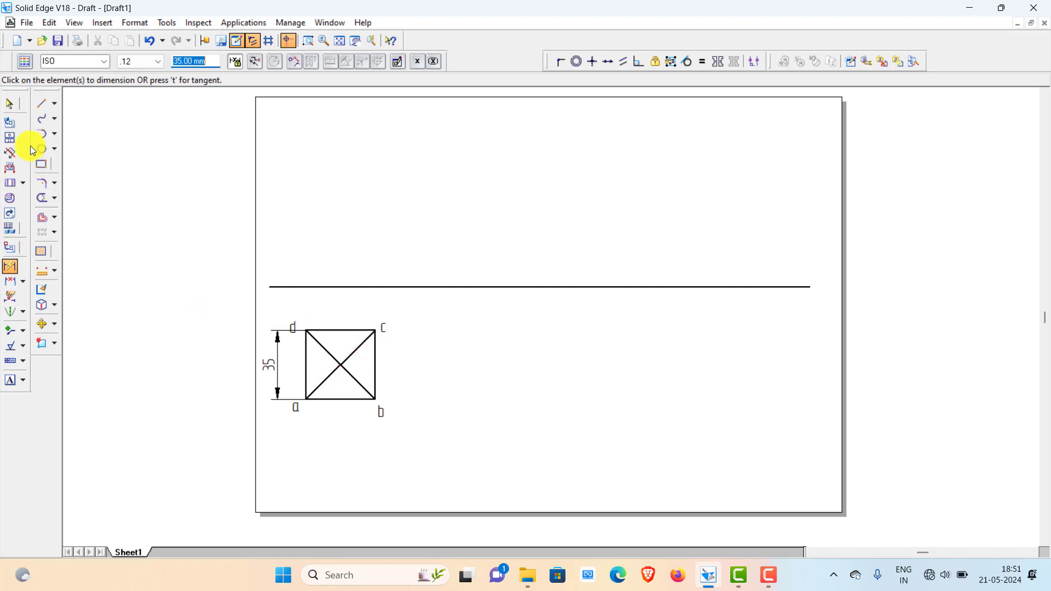
Add the label o(o1) at the square's centre and move it just above the intersection of the diagonals.
left_click(9, 380)
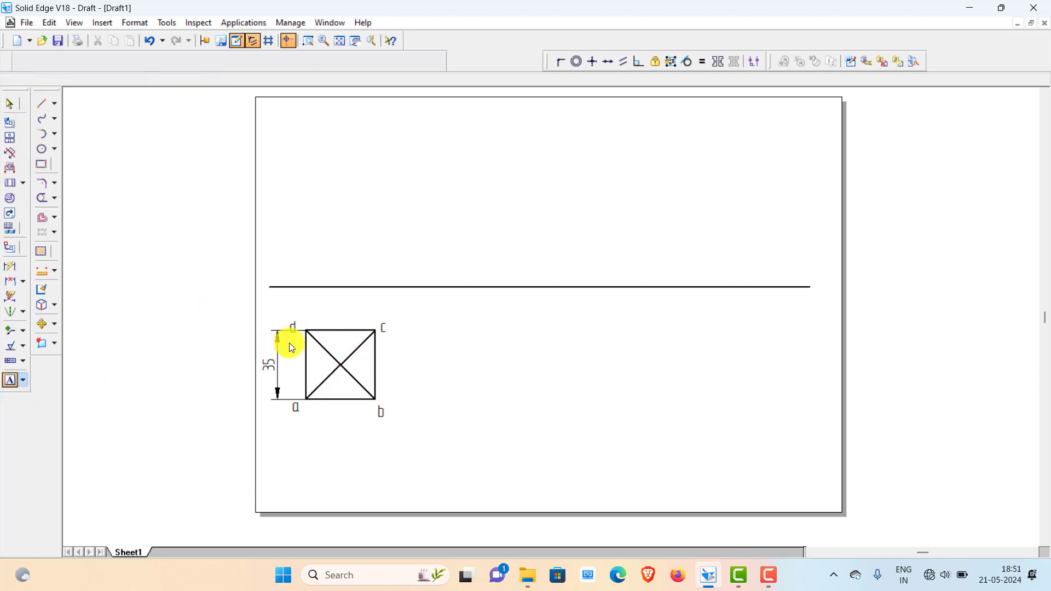
left_click(337, 349)
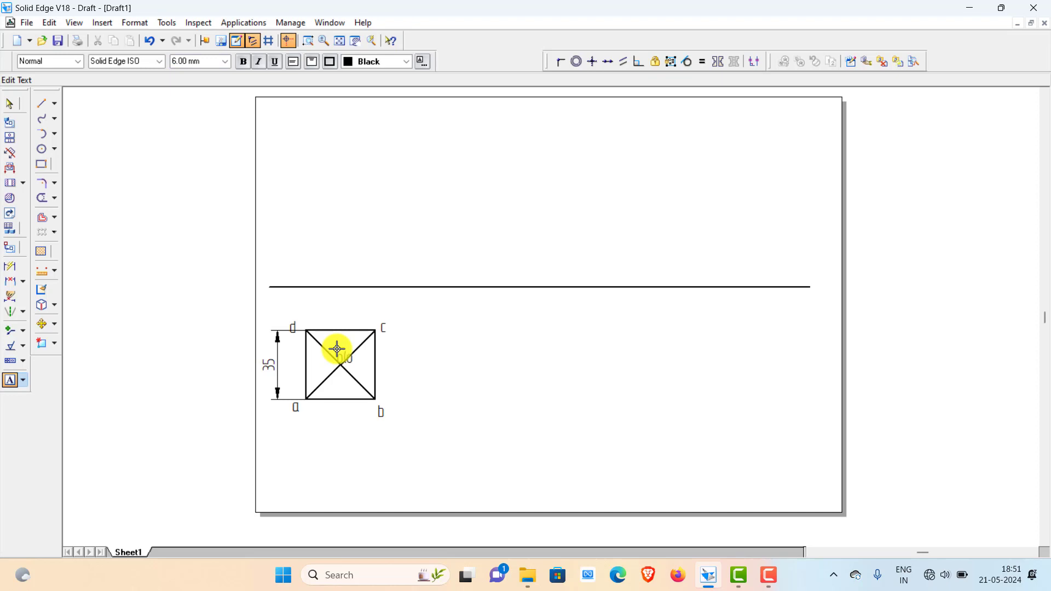
key("Escape")
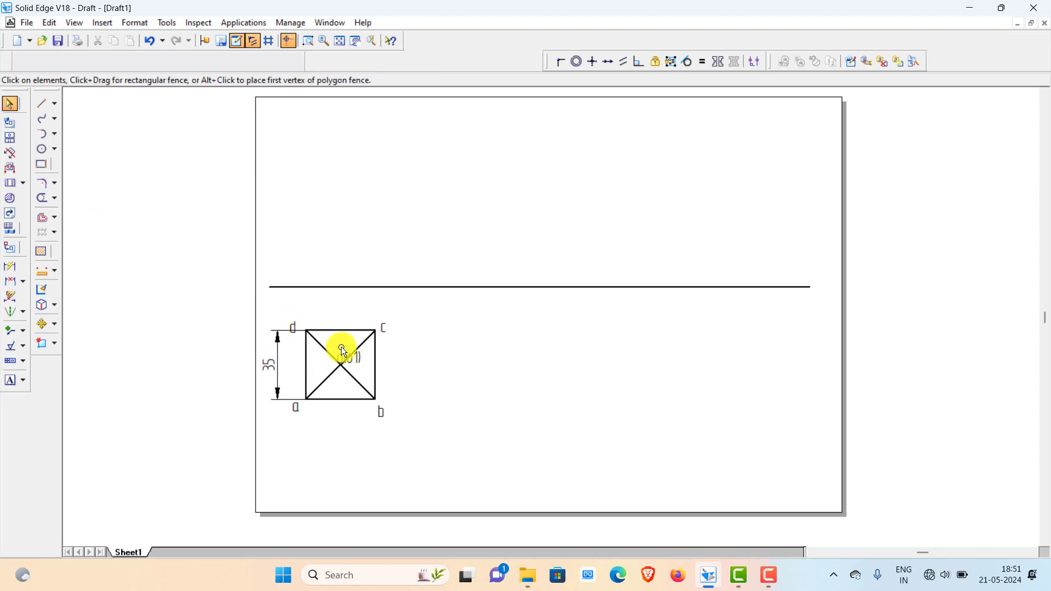
left_click(341, 344)
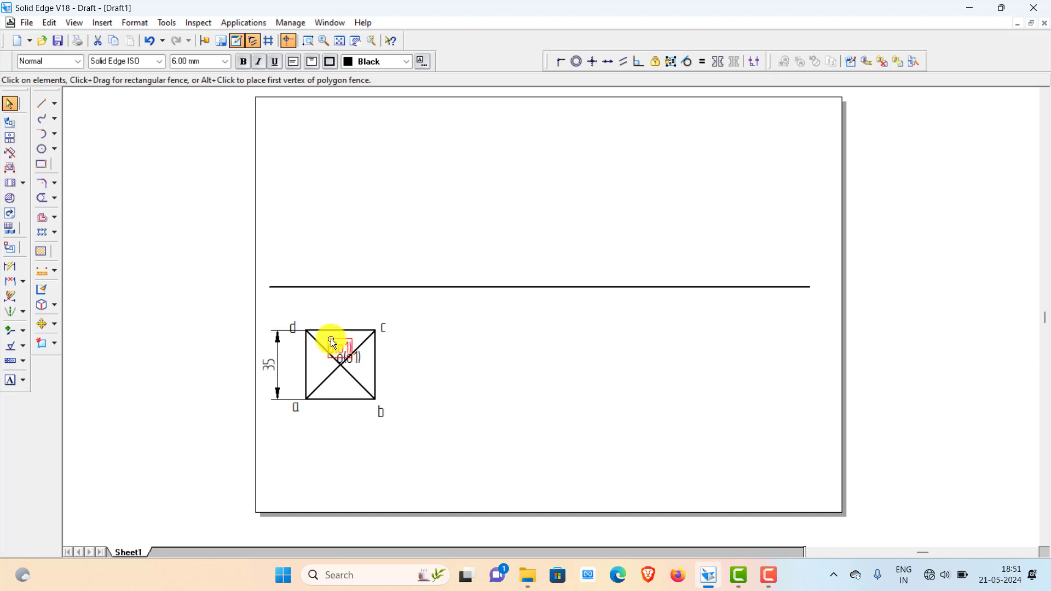
left_click(349, 365)
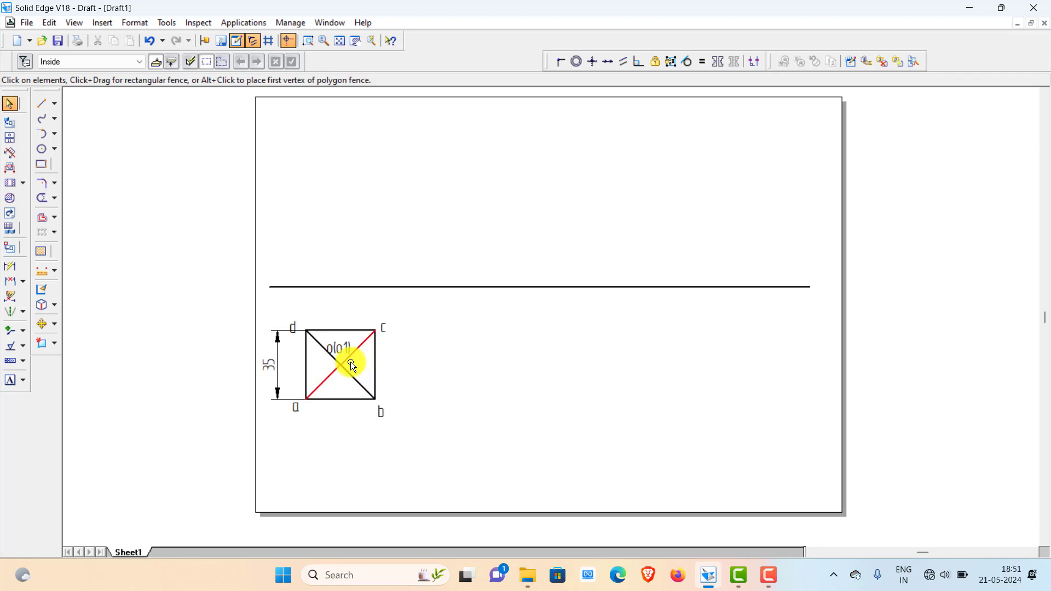
Draw vertical projectors from corners d and c past the reference line, and trim off the parts above it.
left_click(42, 103)
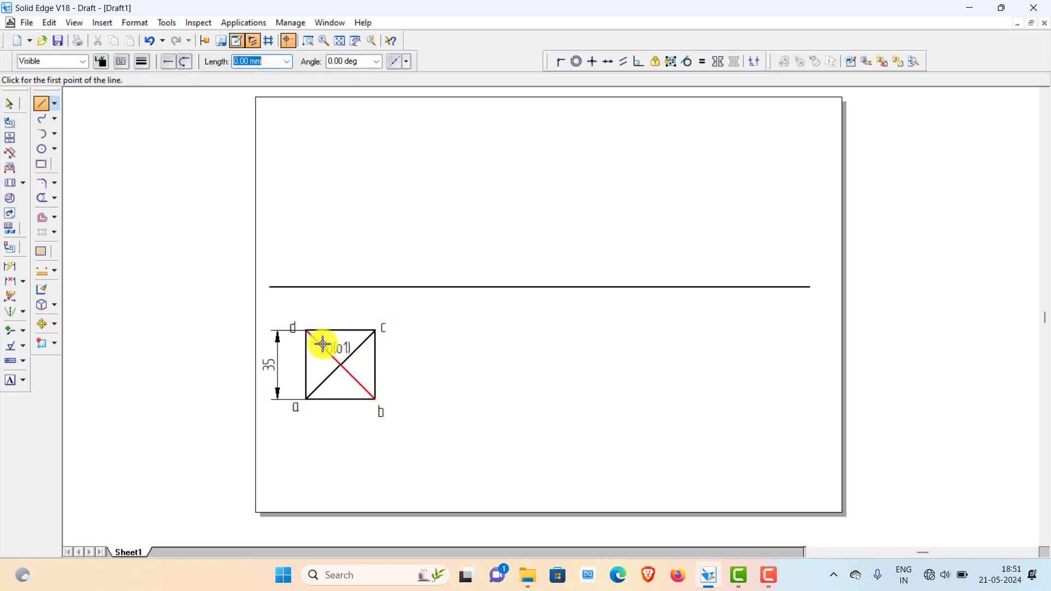
left_click(304, 327)
key("Escape")
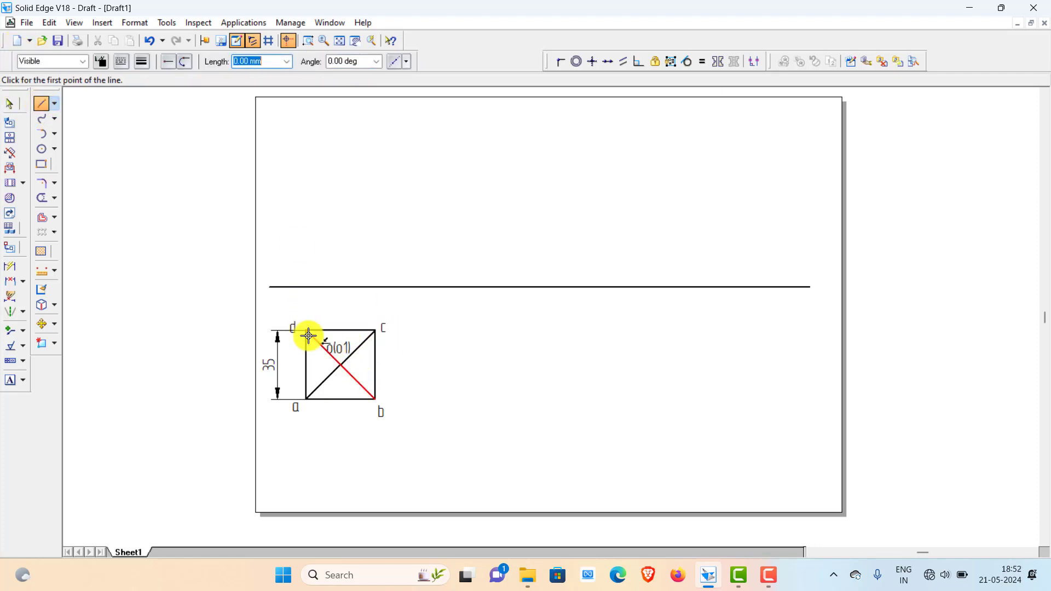
left_click(305, 330)
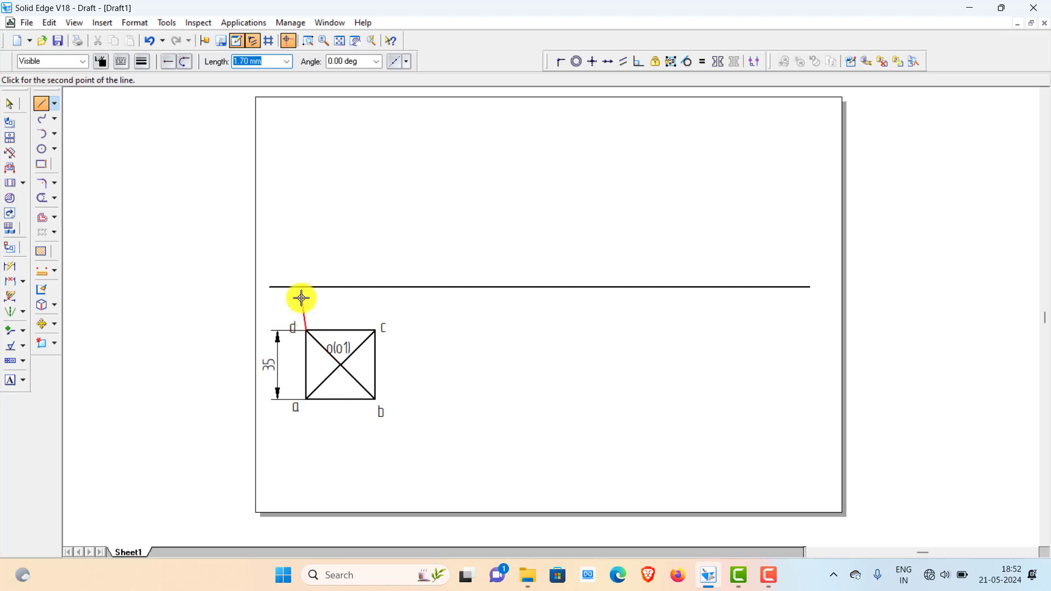
left_click(306, 248)
key("Escape")
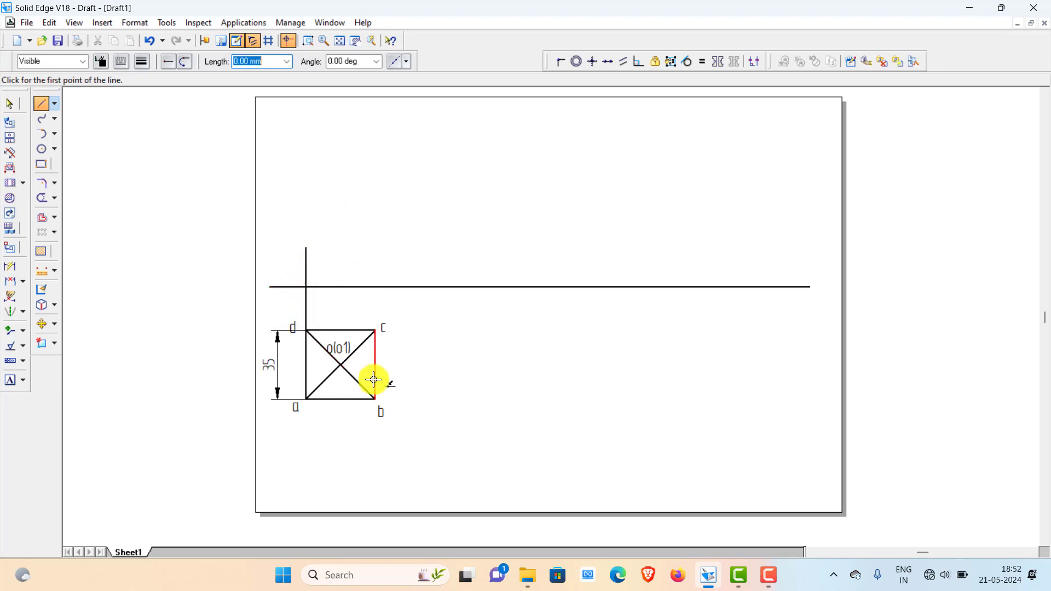
left_click(375, 330)
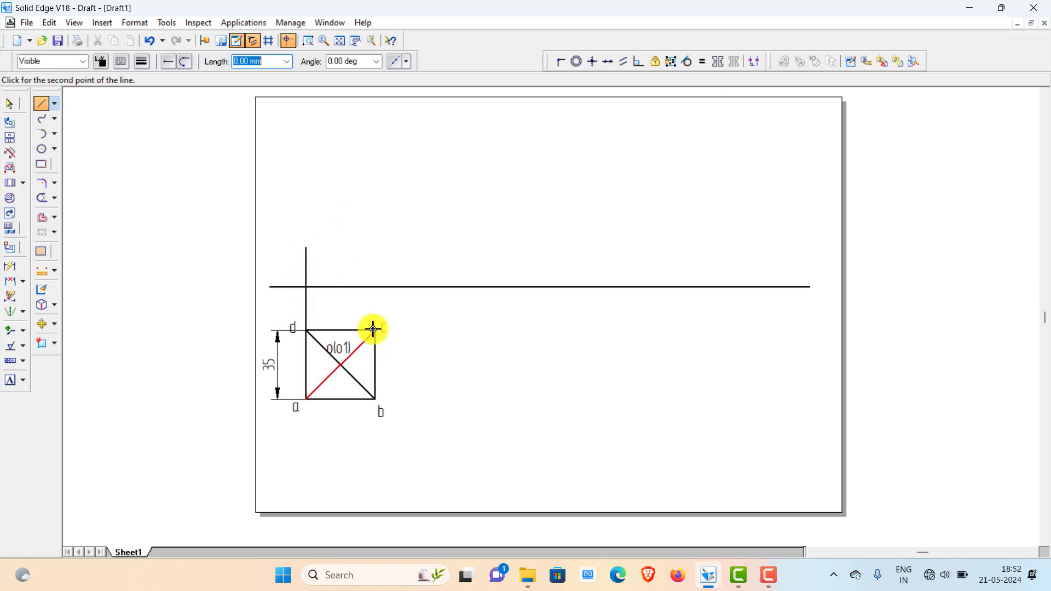
left_click(375, 239)
key("Escape")
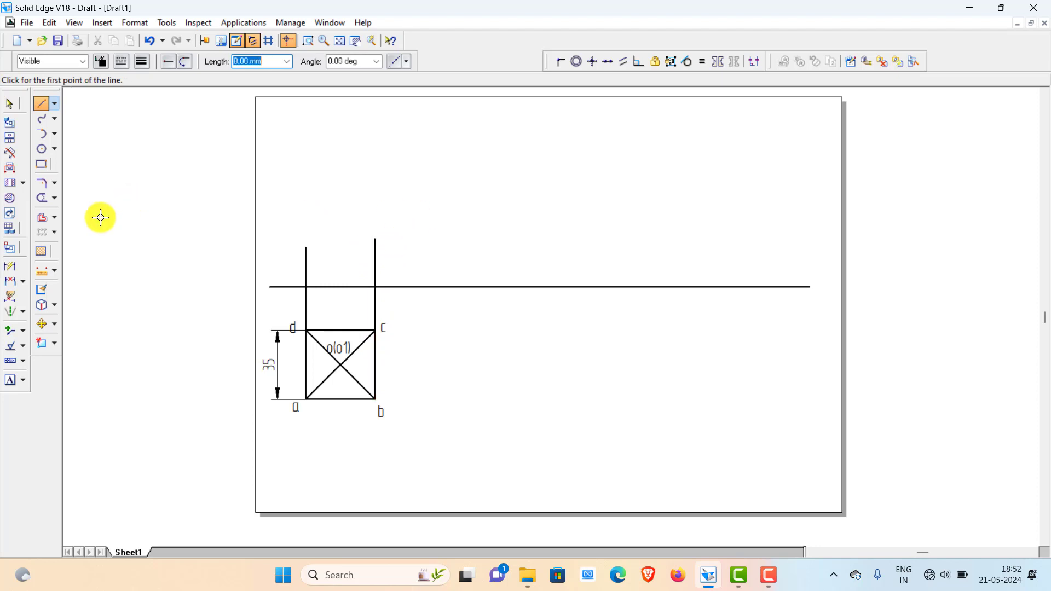
left_click(42, 198)
mouse_move(333, 261)
left_mouse_down()
mouse_move(288, 261)
mouse_move(411, 270)
left_mouse_up()
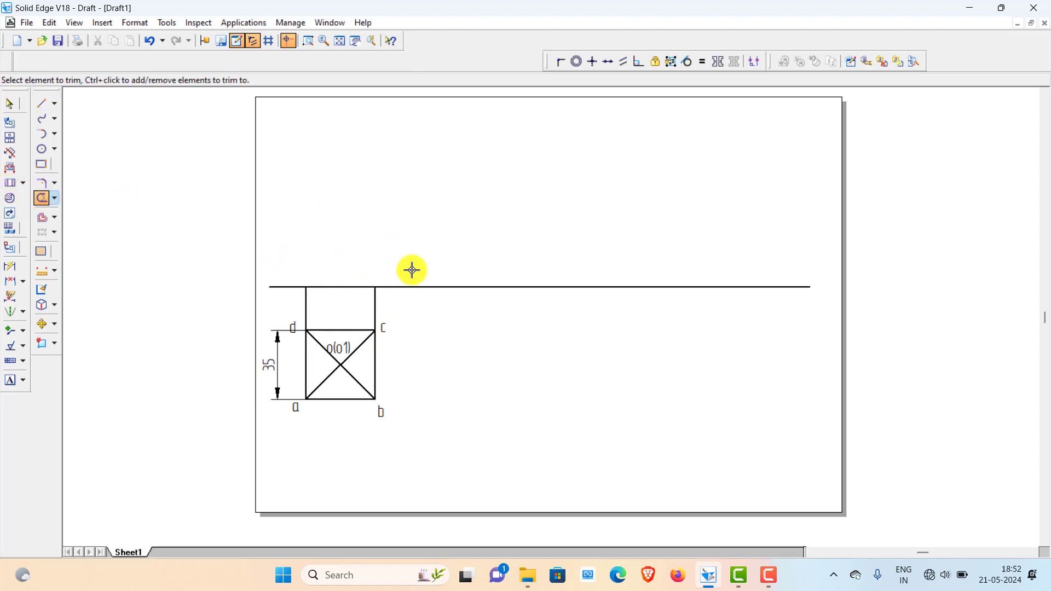
Reduce the line width of the two vertical projectors running from corners d and c to the reference line.
left_click(9, 103)
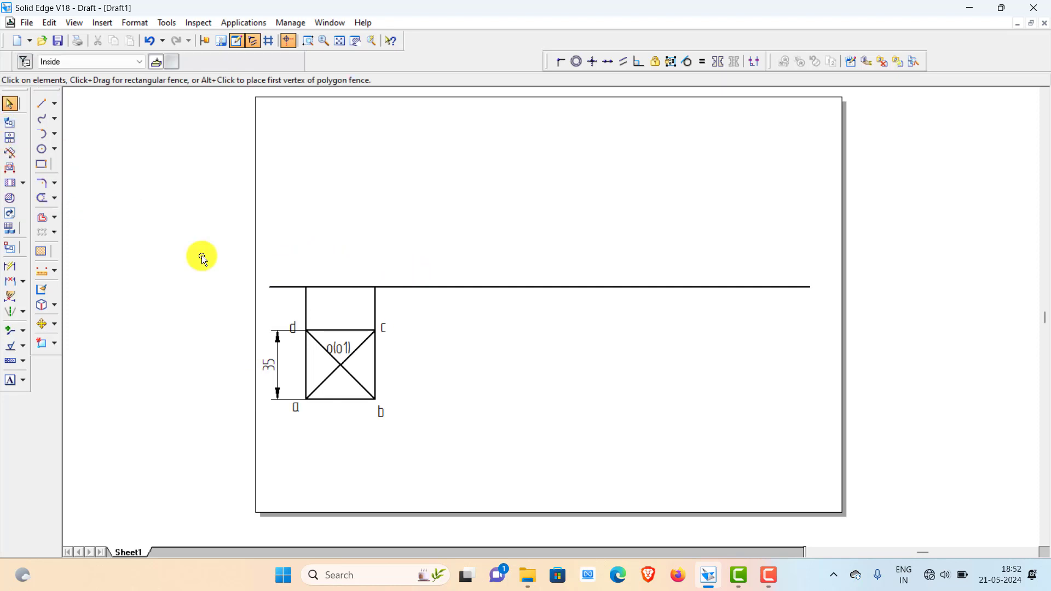
left_click(310, 305)
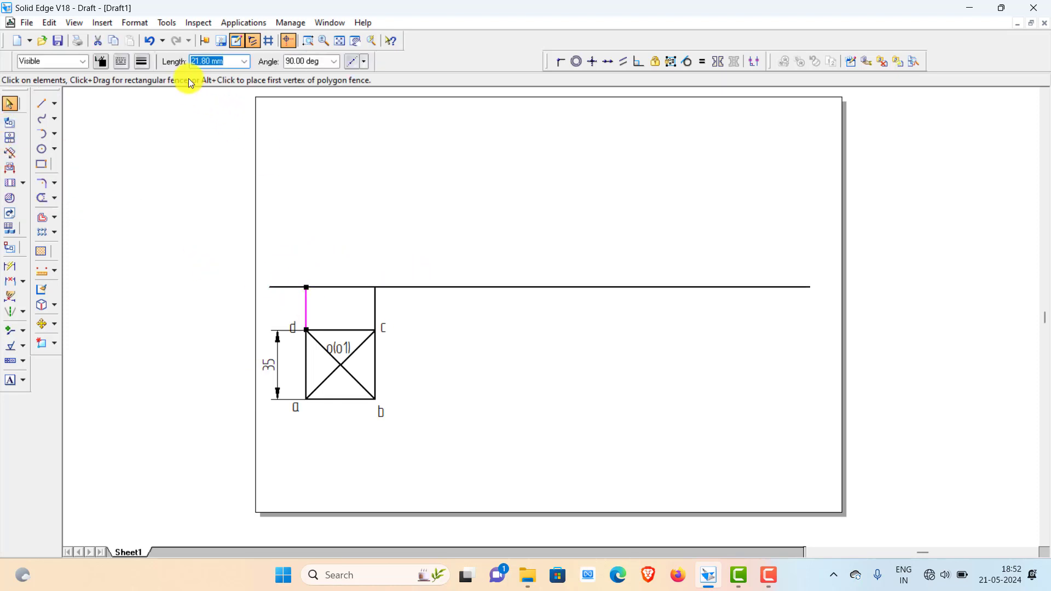
left_click(141, 65)
left_click(139, 77)
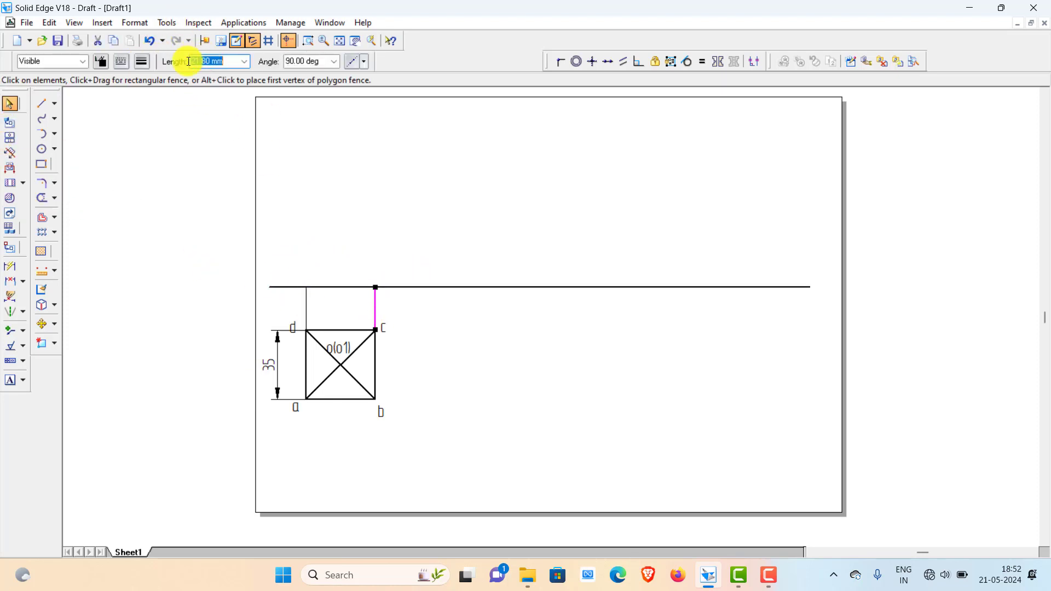
left_click(141, 62)
left_click(145, 75)
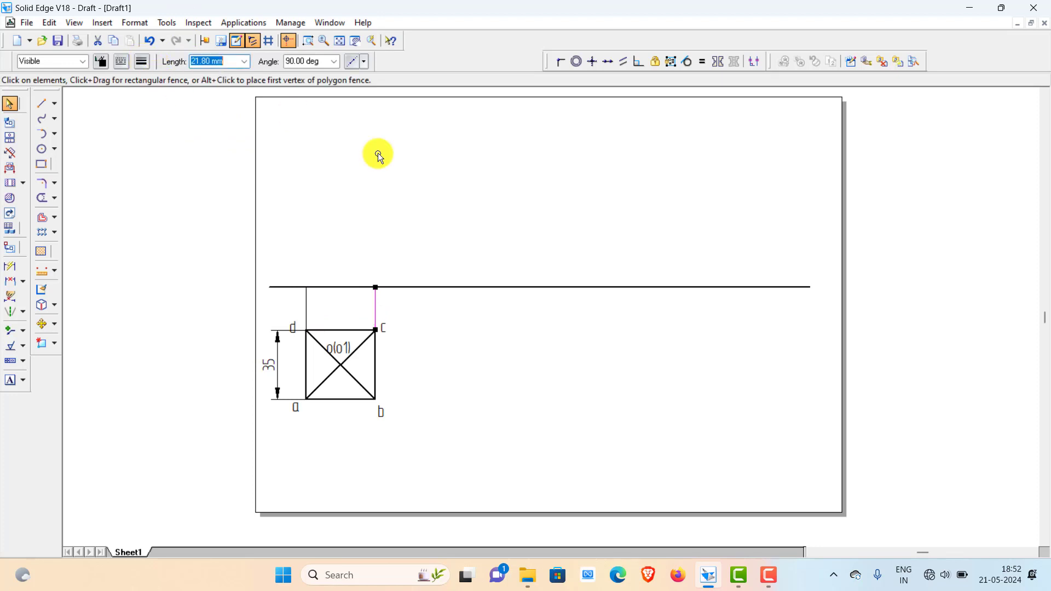
left_click(376, 155)
Using the Normal line style, draw a vertical projector from the square's centre to the reference line and continue it 65 mm upward as the axis.
left_click(45, 103)
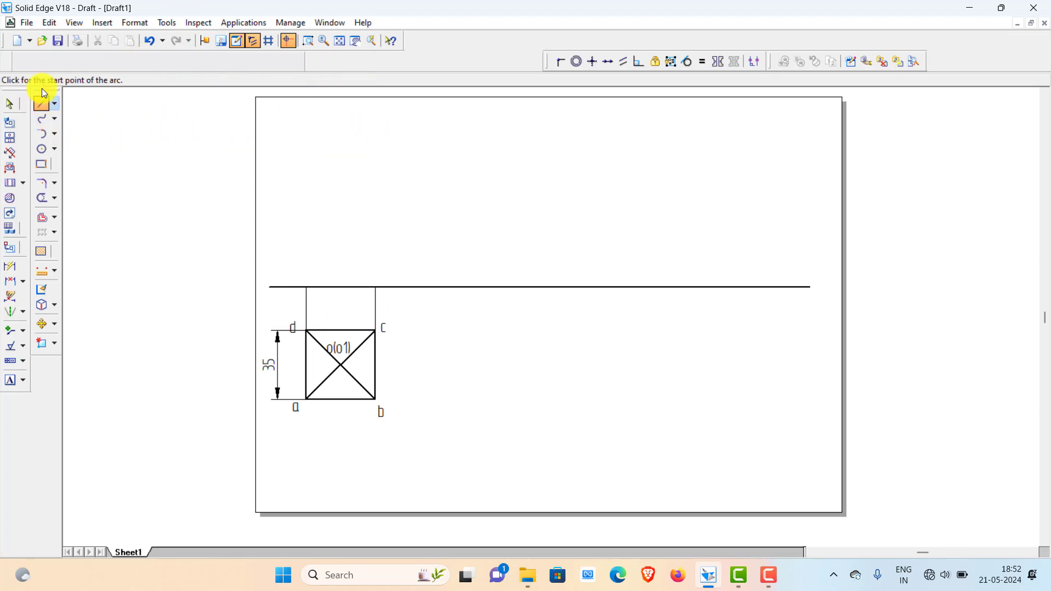
left_click(82, 61)
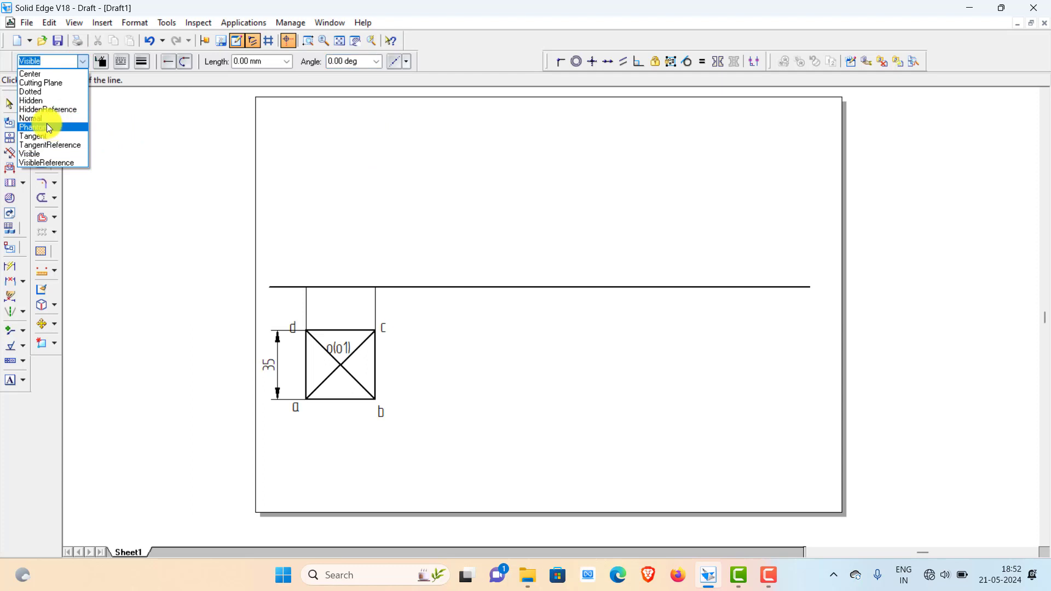
left_click(54, 118)
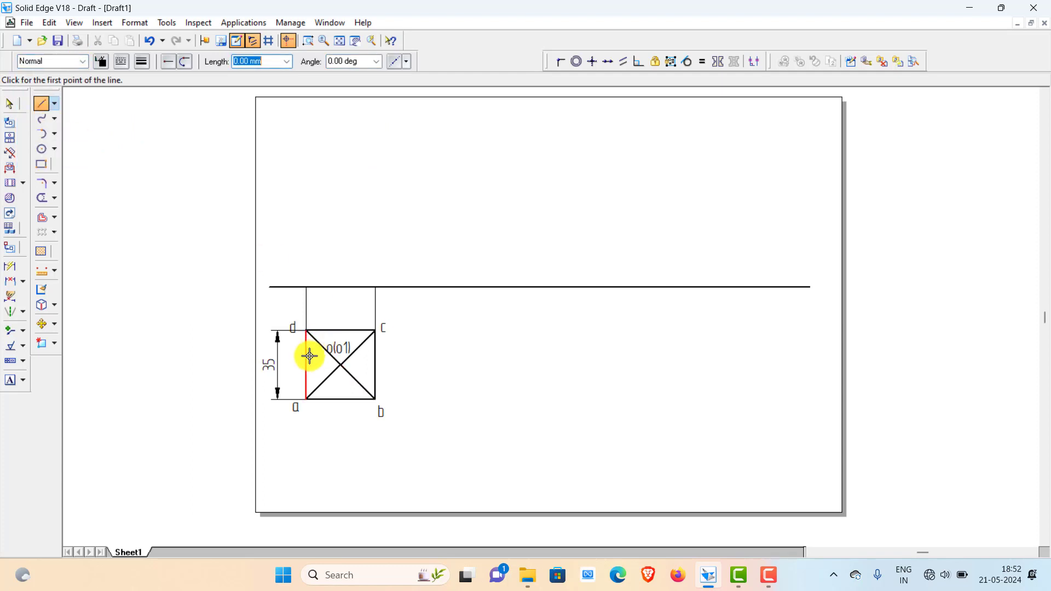
left_click(341, 365)
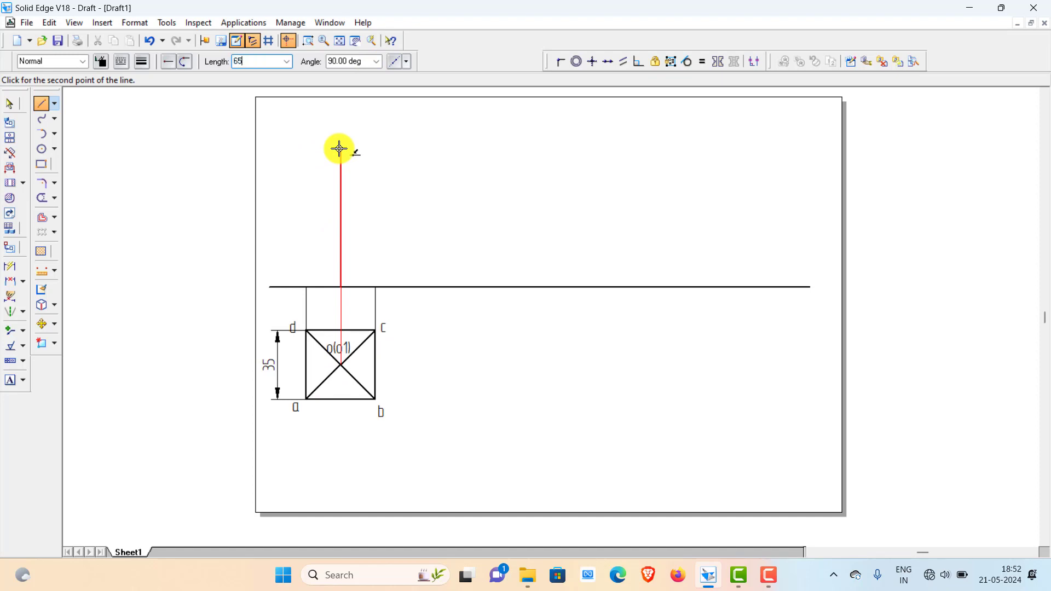
key("Tab")
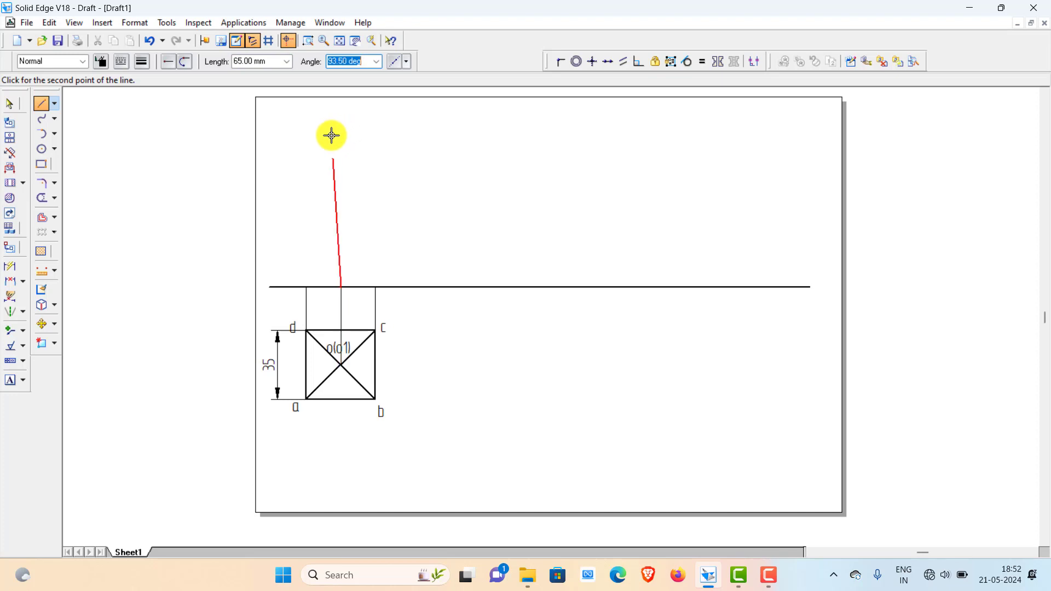
left_click(341, 147)
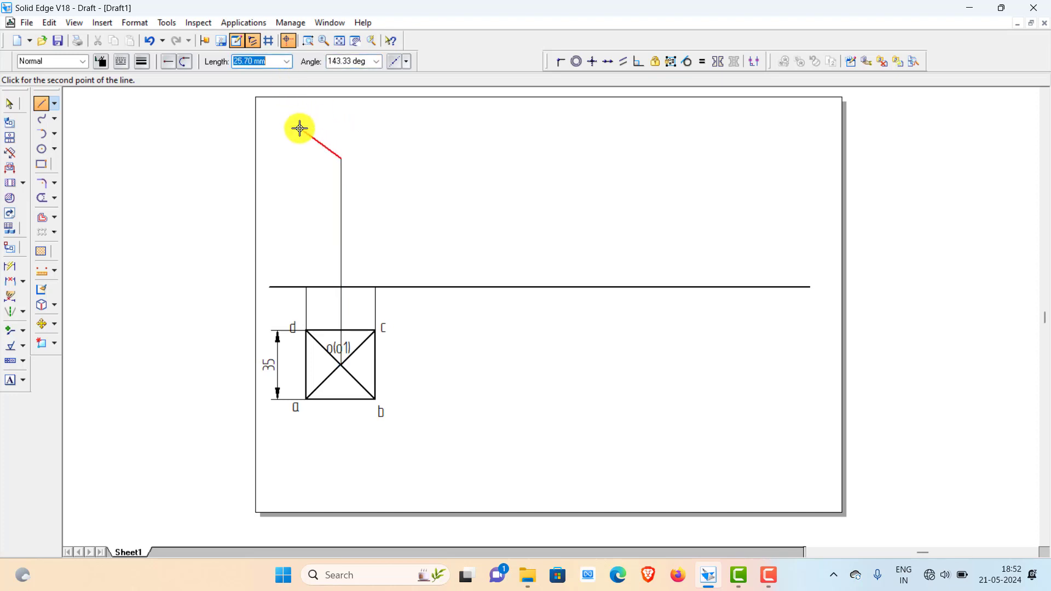
Change the line type of the 65 mm axis above the reference line to a long-short dashed centre line.
left_click(11, 107)
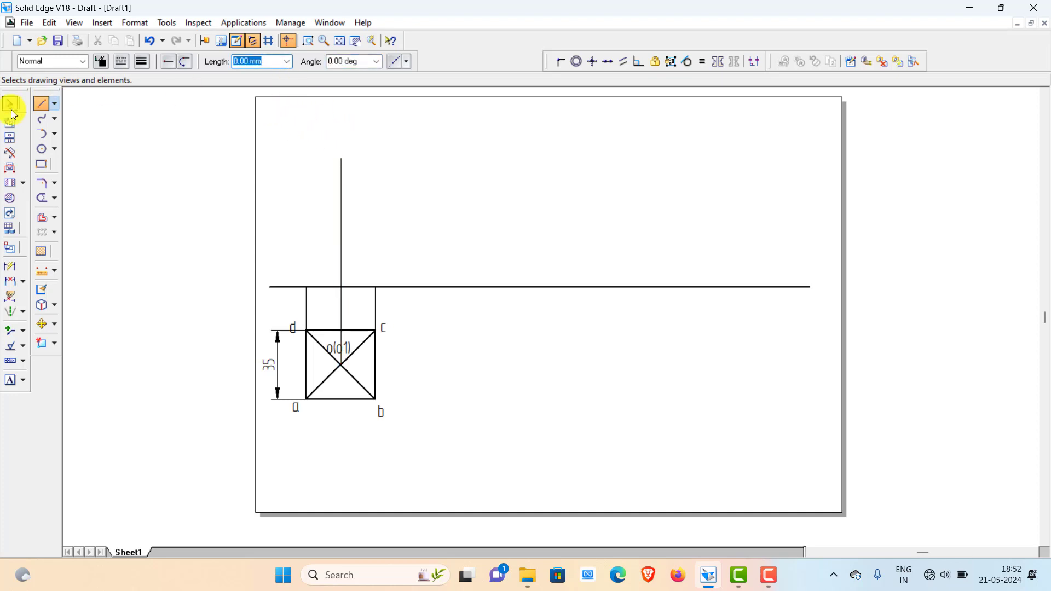
left_click(342, 213)
left_click(119, 60)
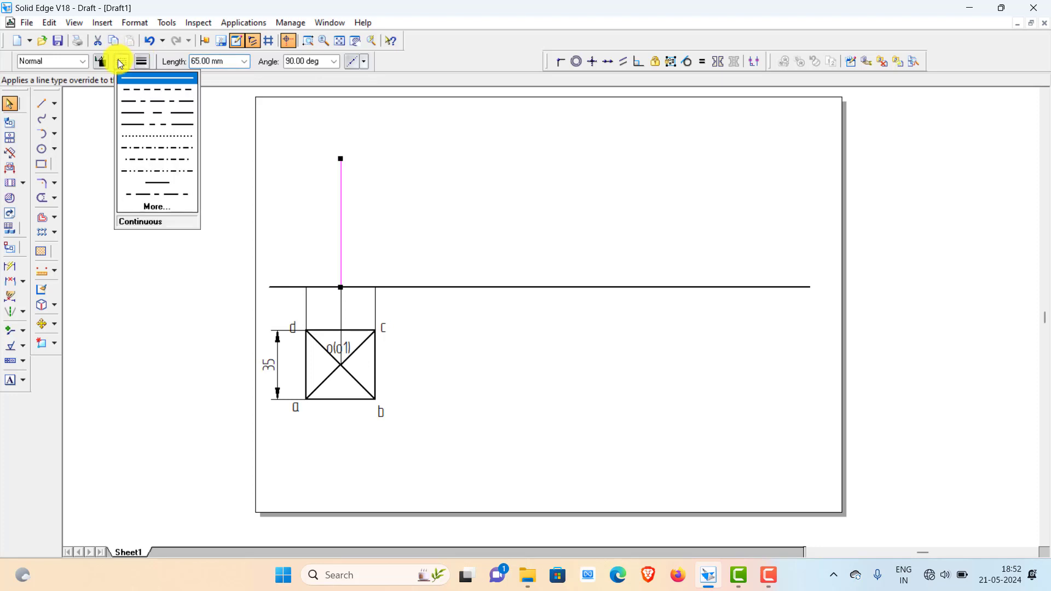
left_click(137, 102)
left_click(415, 208)
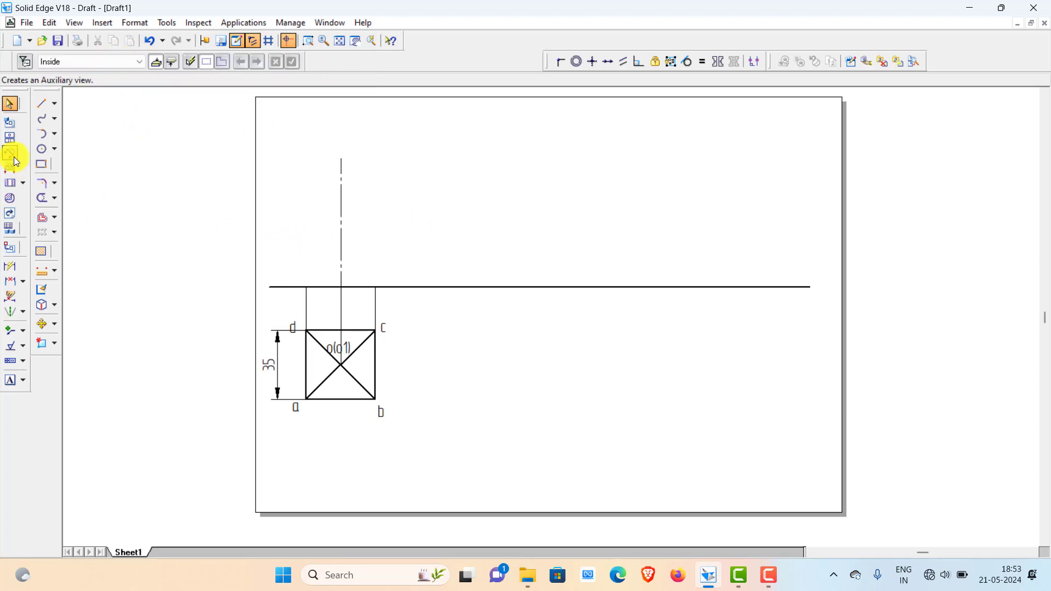
Using the Visible line style, draw the front view triangle with its base between the outer projectors and its apex at the axis top.
left_click(41, 106)
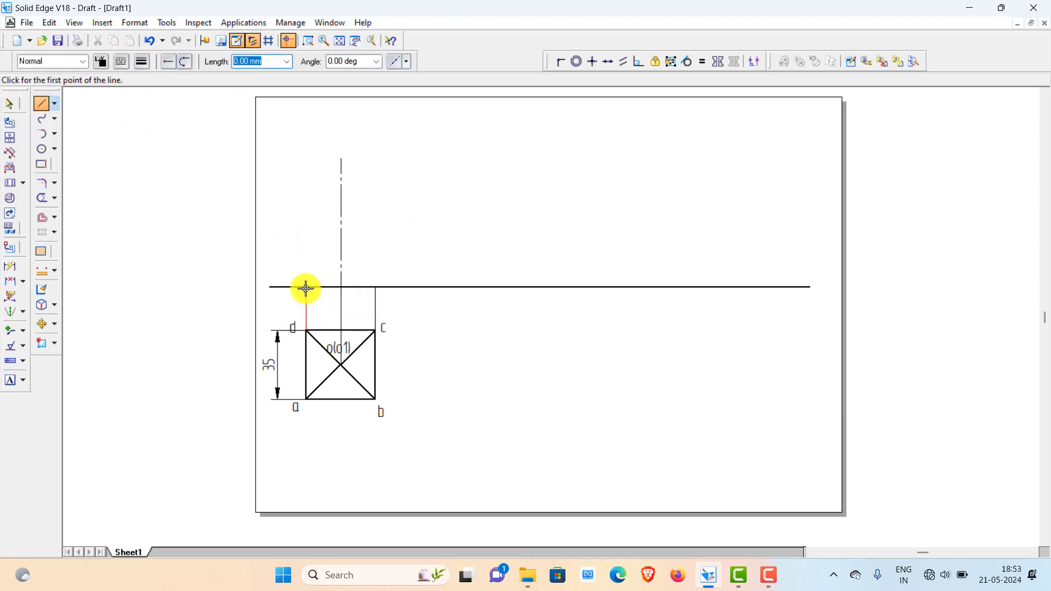
left_click(82, 62)
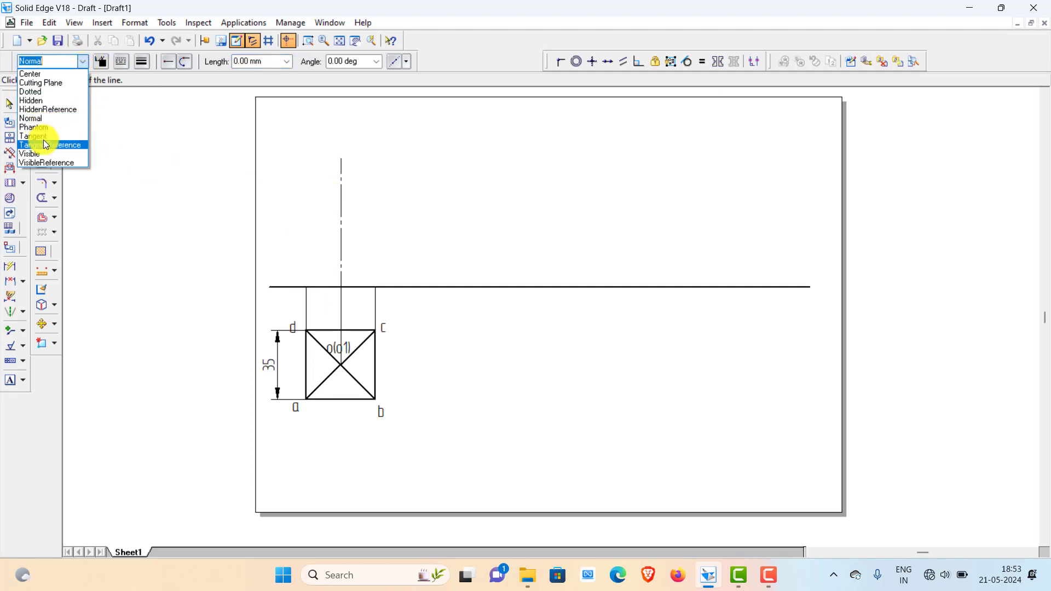
left_click(40, 153)
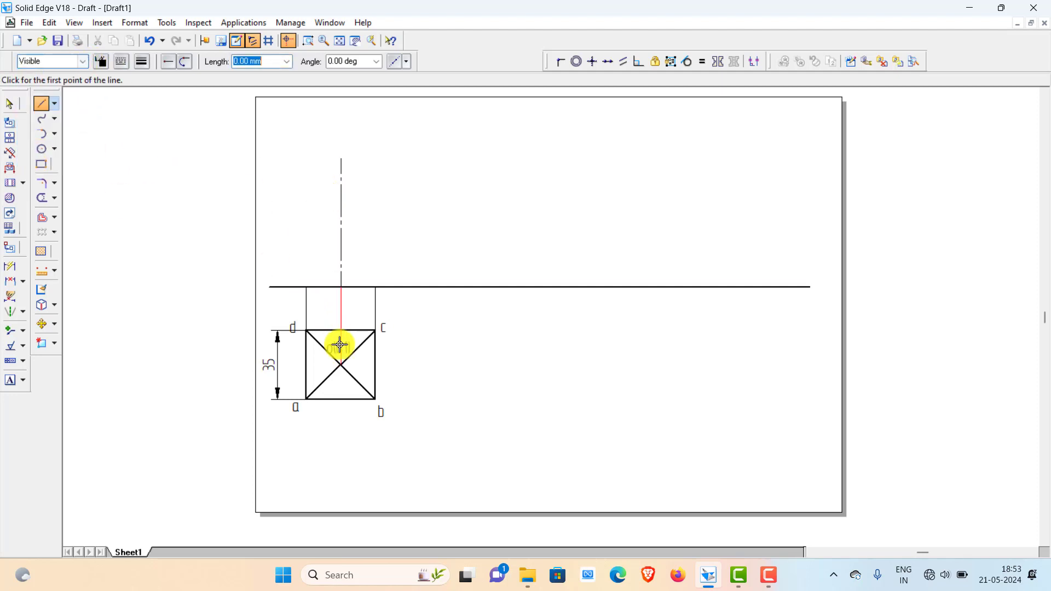
left_click(307, 287)
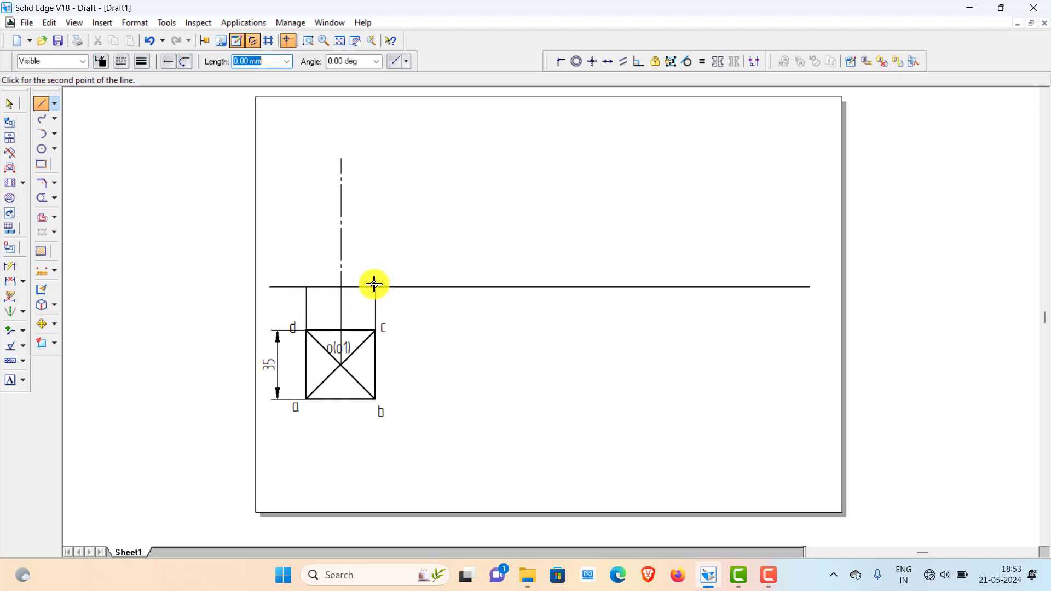
left_click(343, 159)
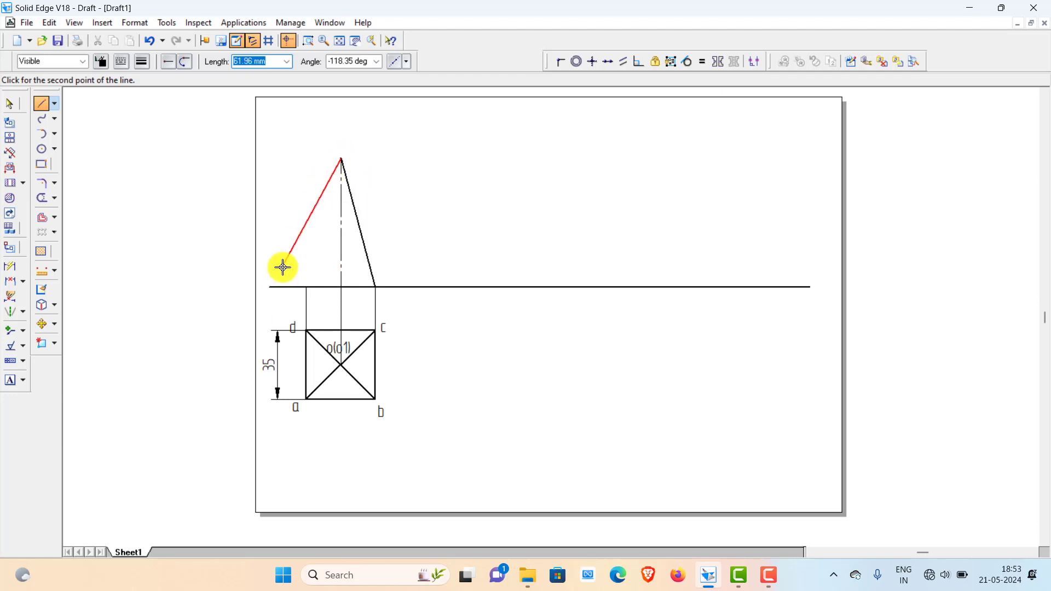
left_click(306, 287)
left_click(10, 104)
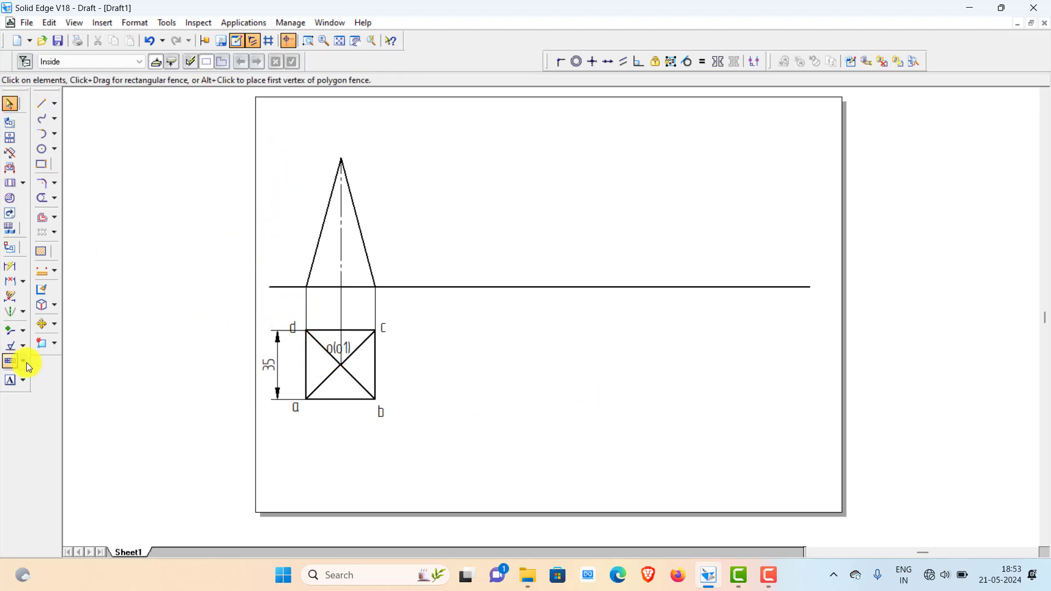
Add the label a'(d') at the triangle's left base corner and move it just above the reference line.
left_click(10, 380)
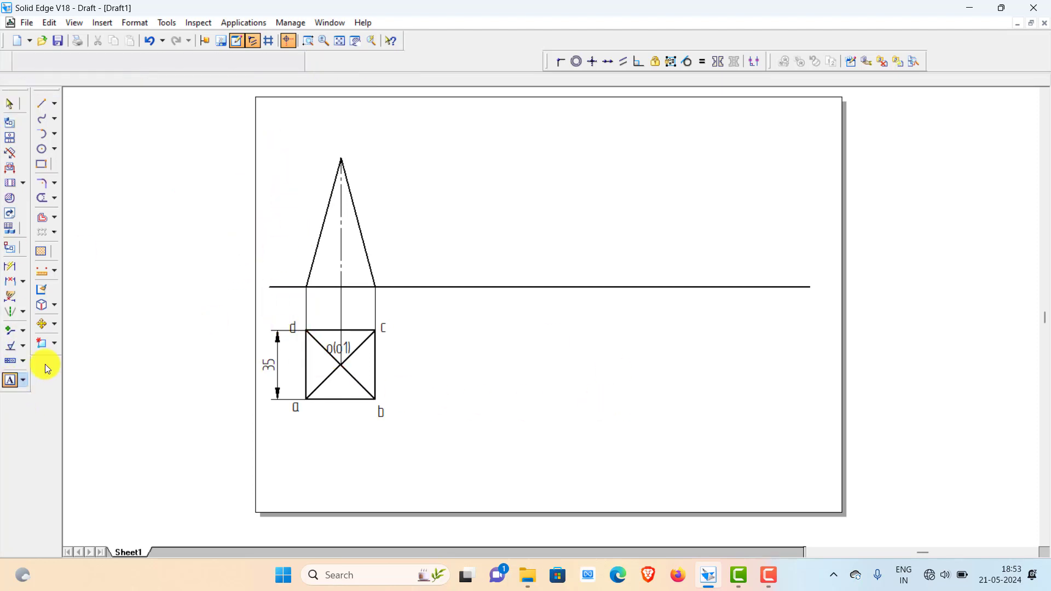
left_click(281, 273)
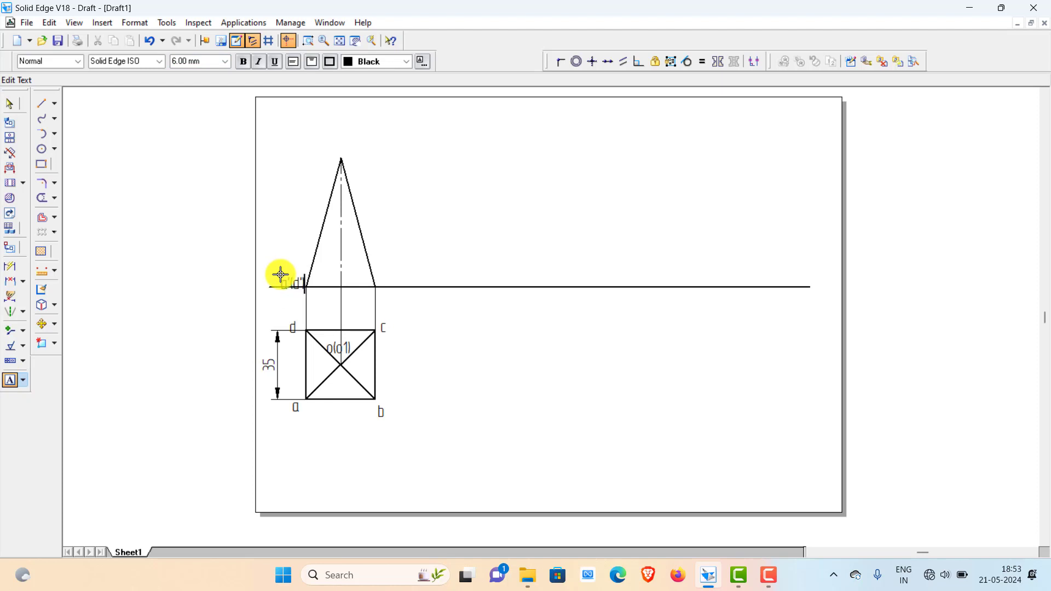
left_click(10, 103)
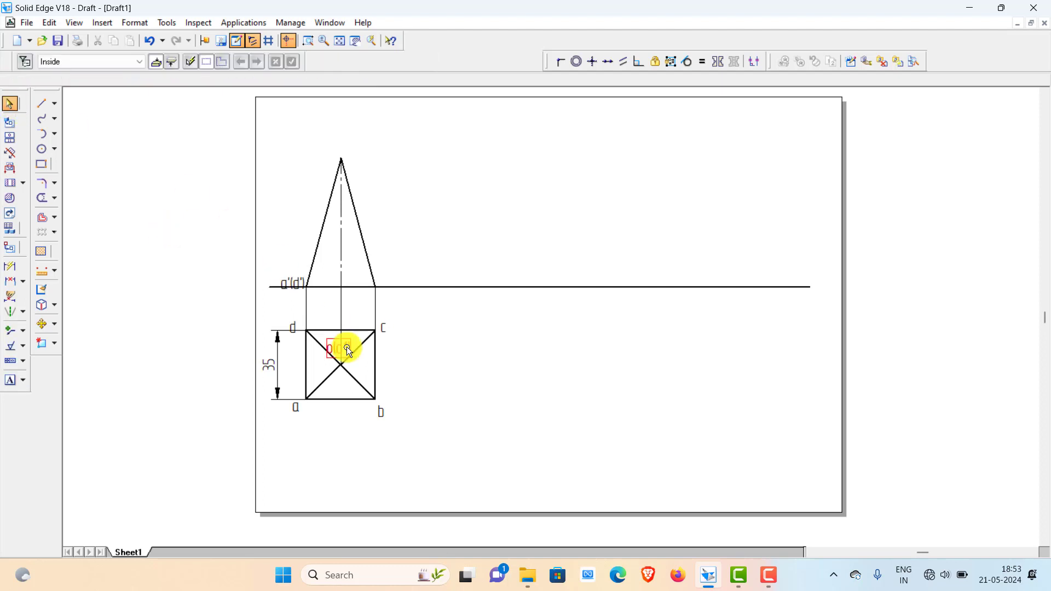
left_click(288, 277)
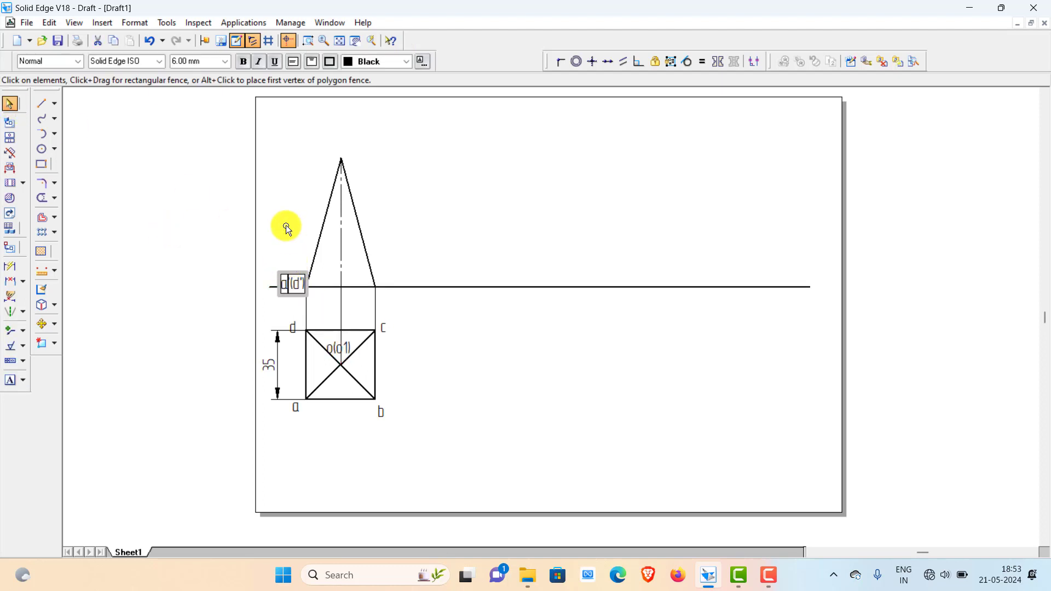
left_click_drag(280, 275, 281, 265)
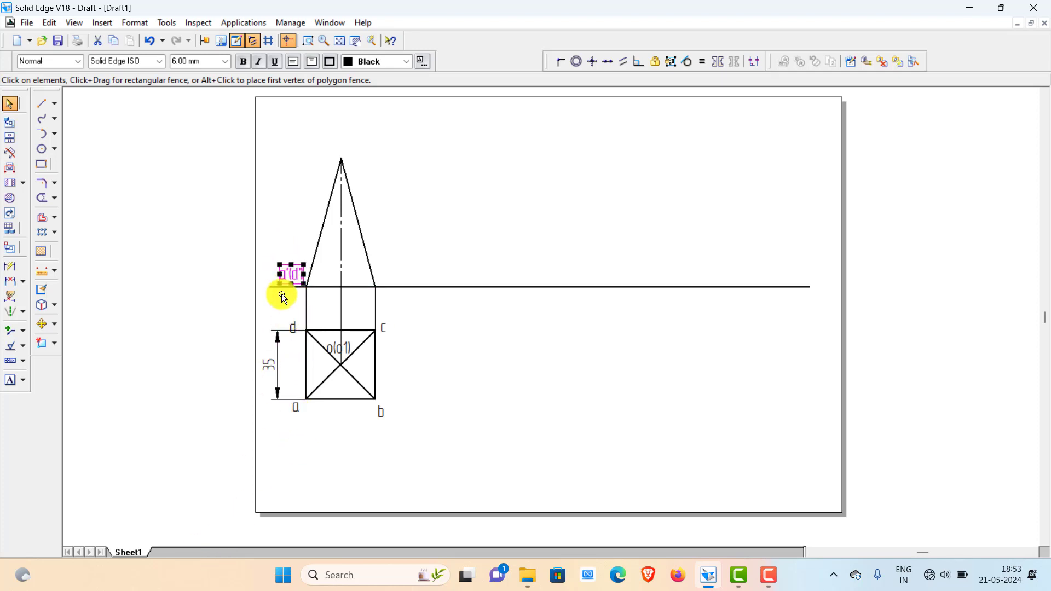
left_click(417, 274)
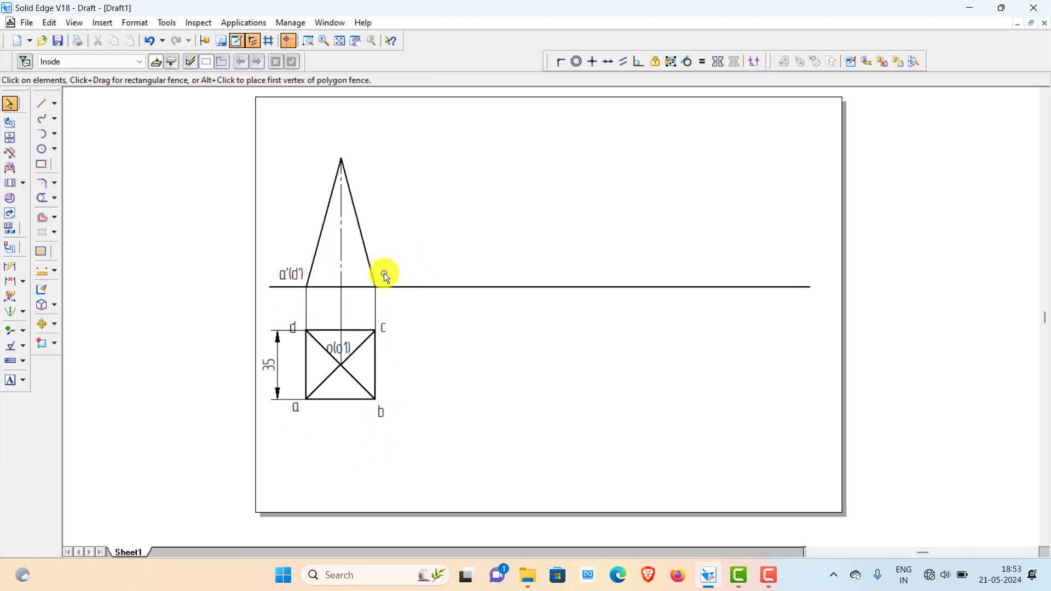
Label the triangle's right base corner b'(c') and its apex o'.
left_click(11, 380)
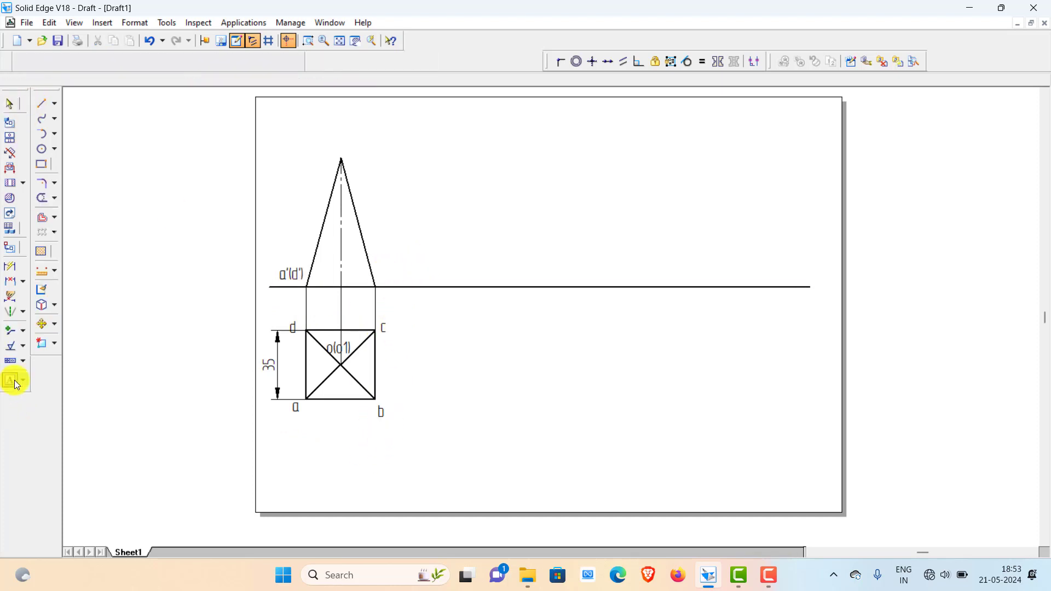
left_click(382, 268)
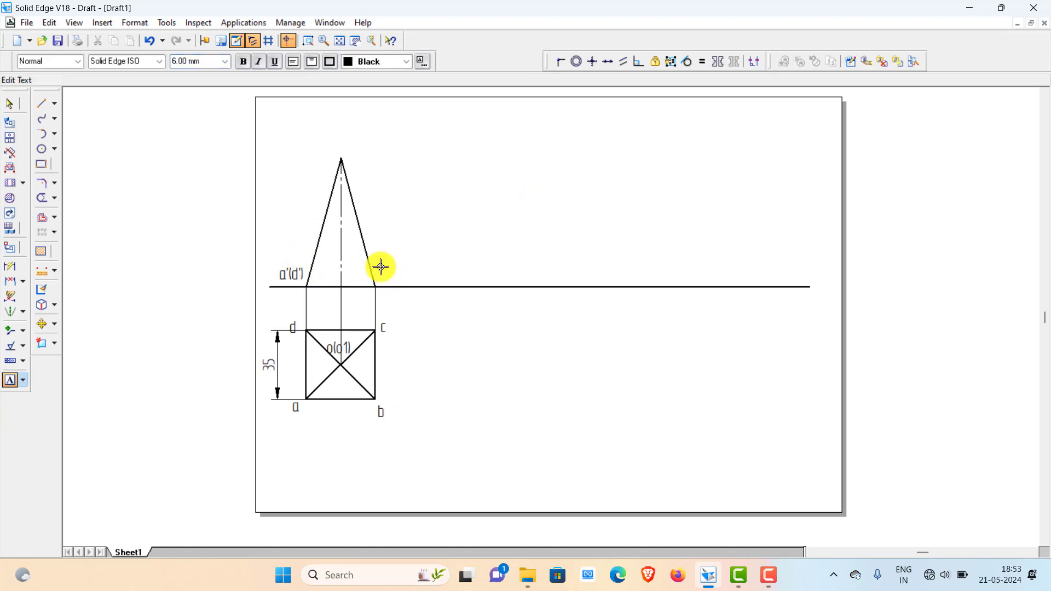
type("b'(c')")
left_click(338, 141)
type("o'")
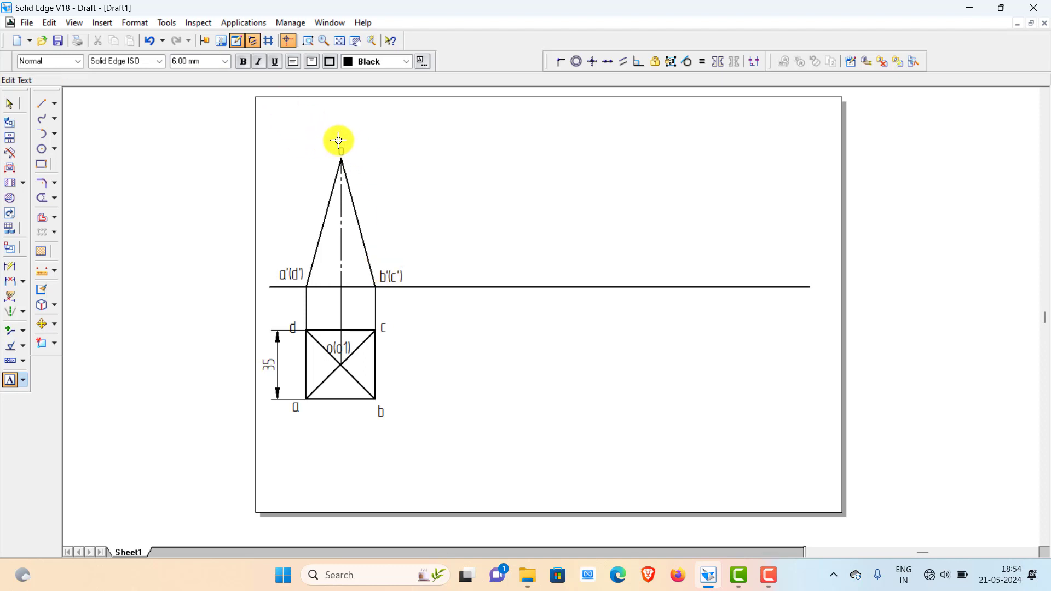
Add the label o1' beside the foot of the axis and move it just above the reference line.
left_click(346, 270)
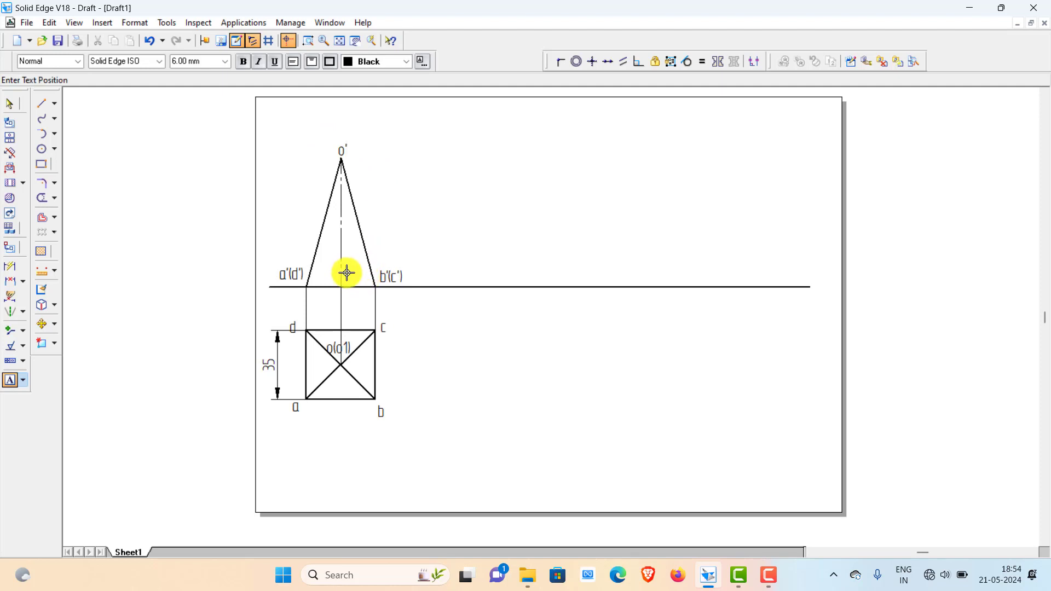
type("o1'")
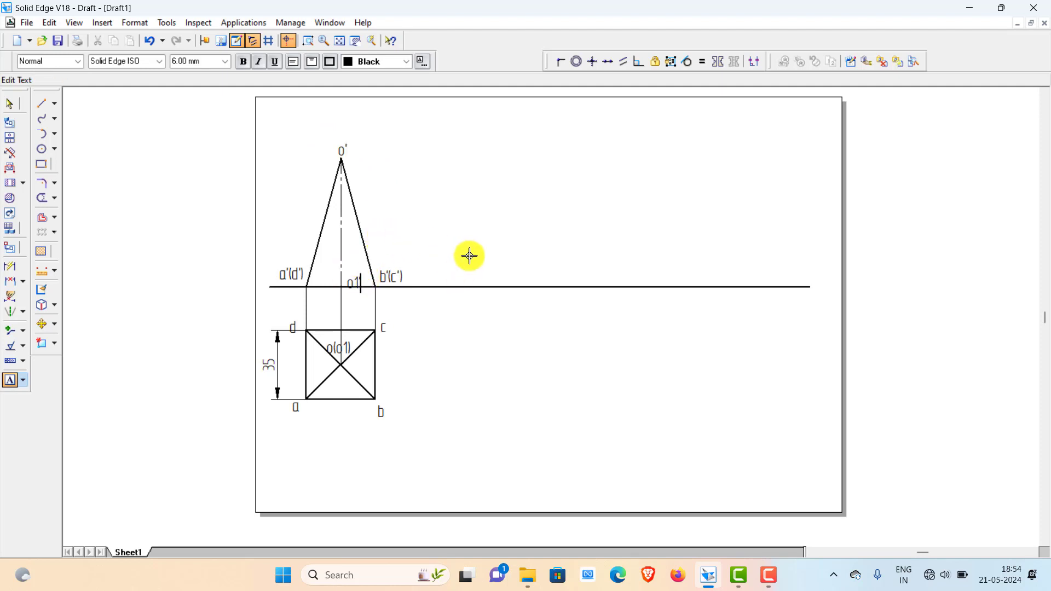
key("Escape")
left_click(347, 270)
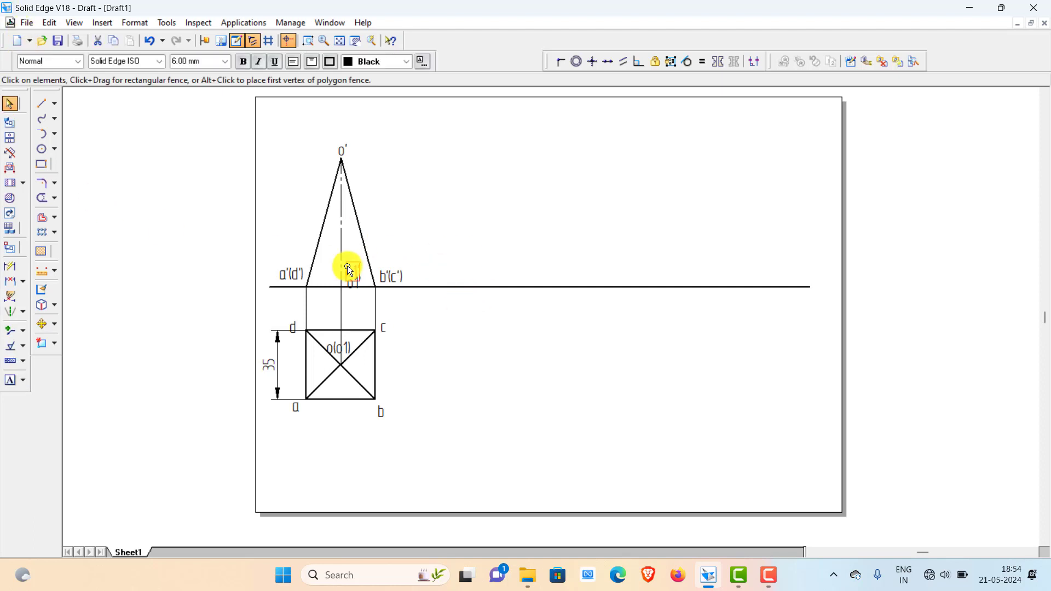
left_click(395, 222)
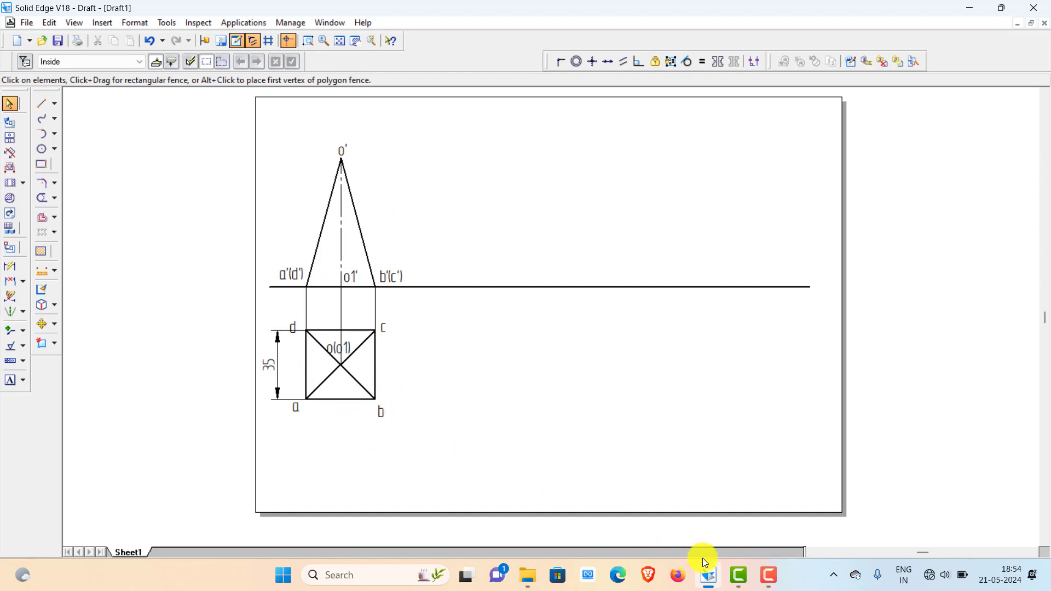
Switch to Camtasia to re-read the pyramid problem statement, and return to the Solid Edge drawing.
left_click(739, 575)
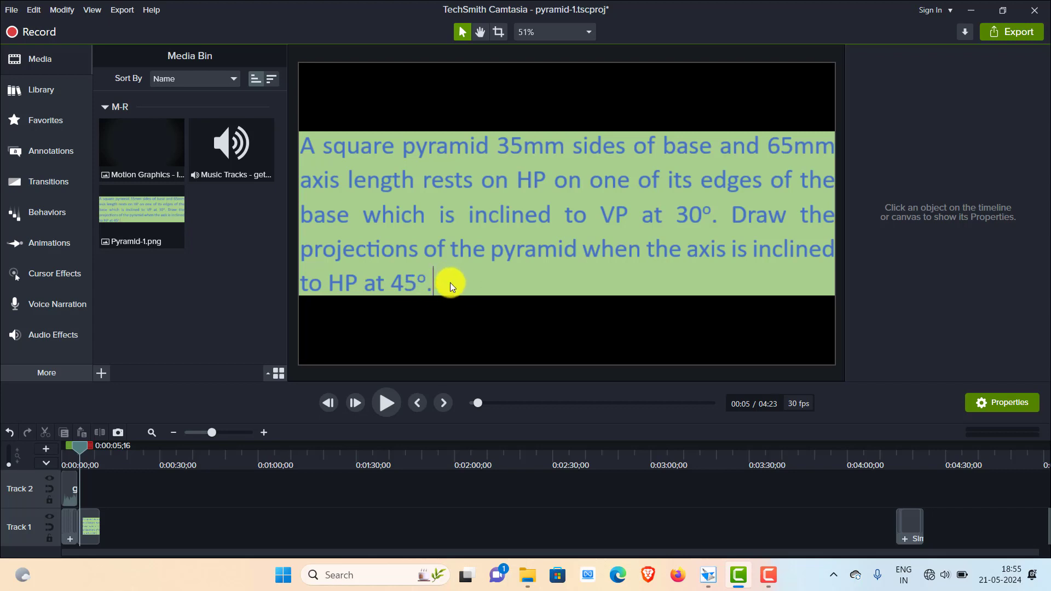
left_click(708, 575)
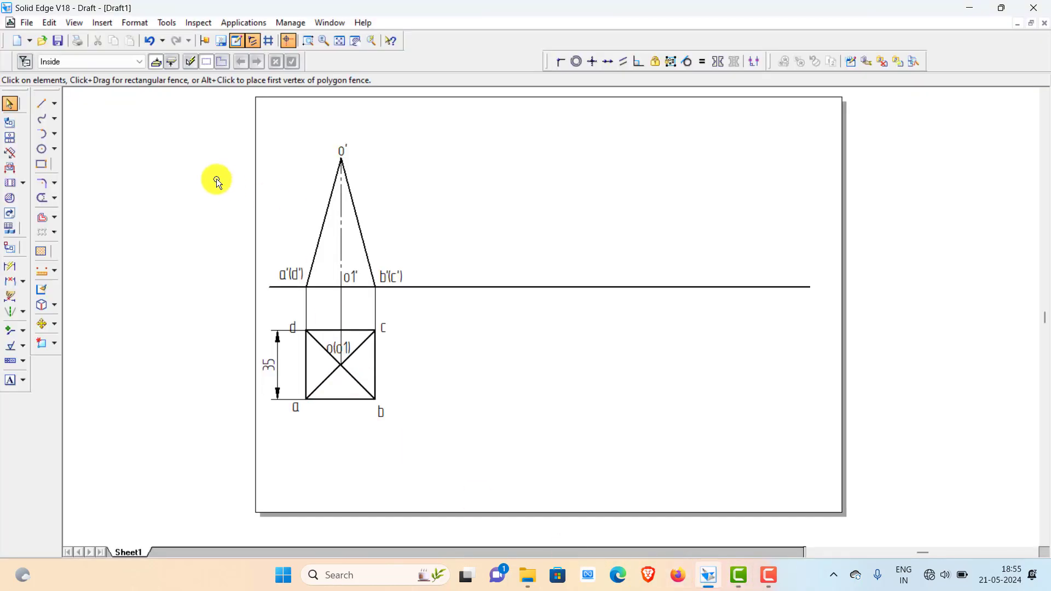
Copy the front-view triangle with its axis and labels along the reference line, beside the original view.
left_click_drag(269, 133, 416, 304)
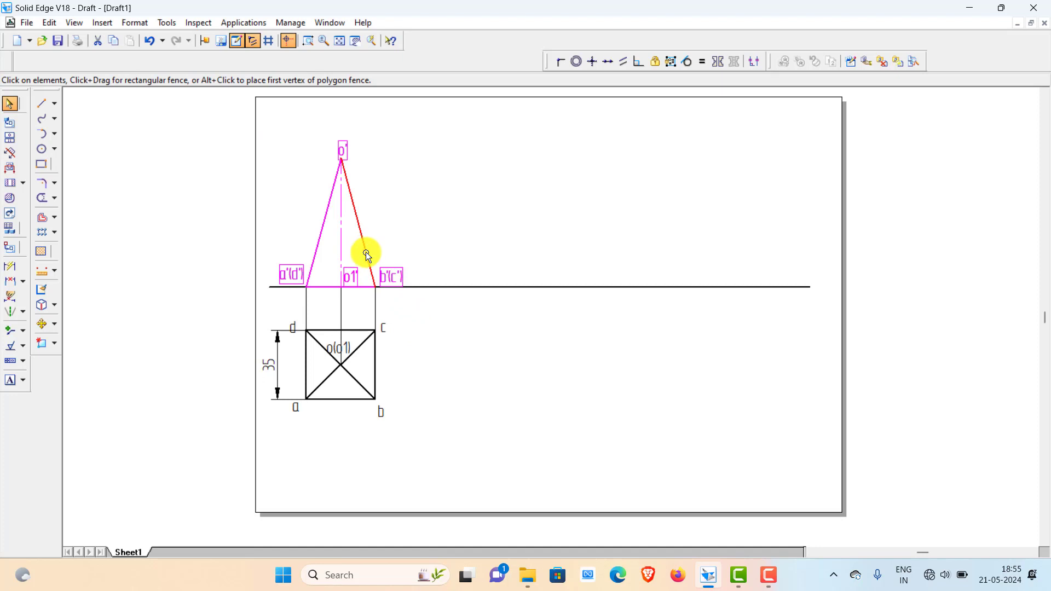
left_click(42, 324)
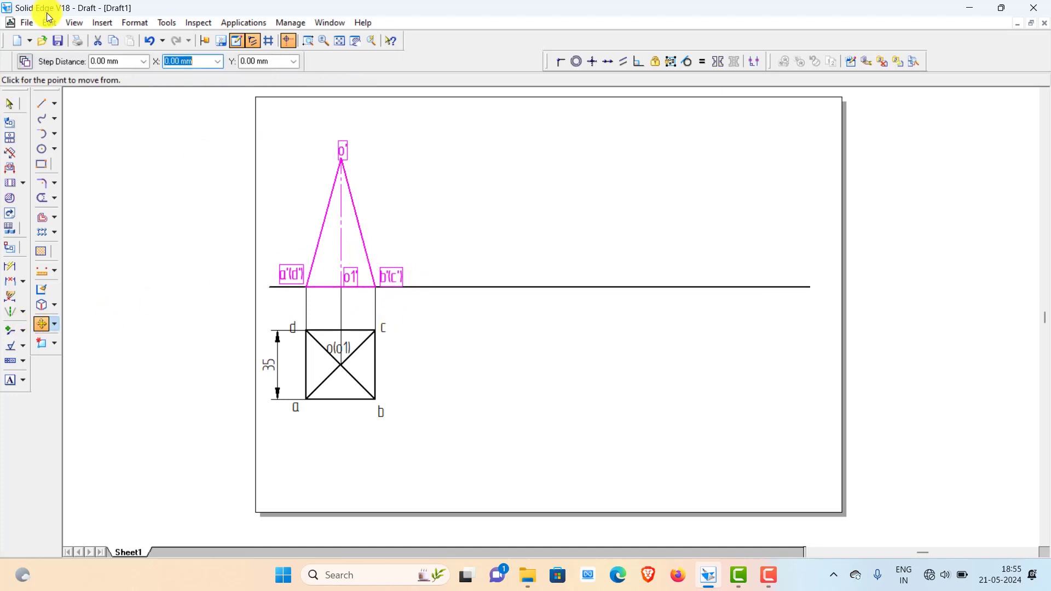
left_click(24, 62)
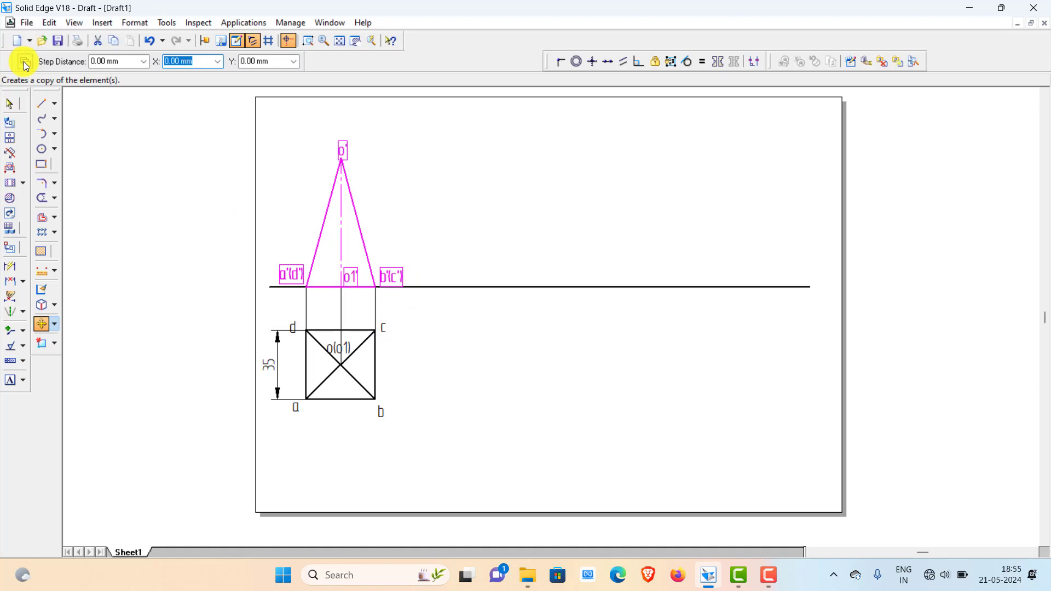
left_click(414, 286)
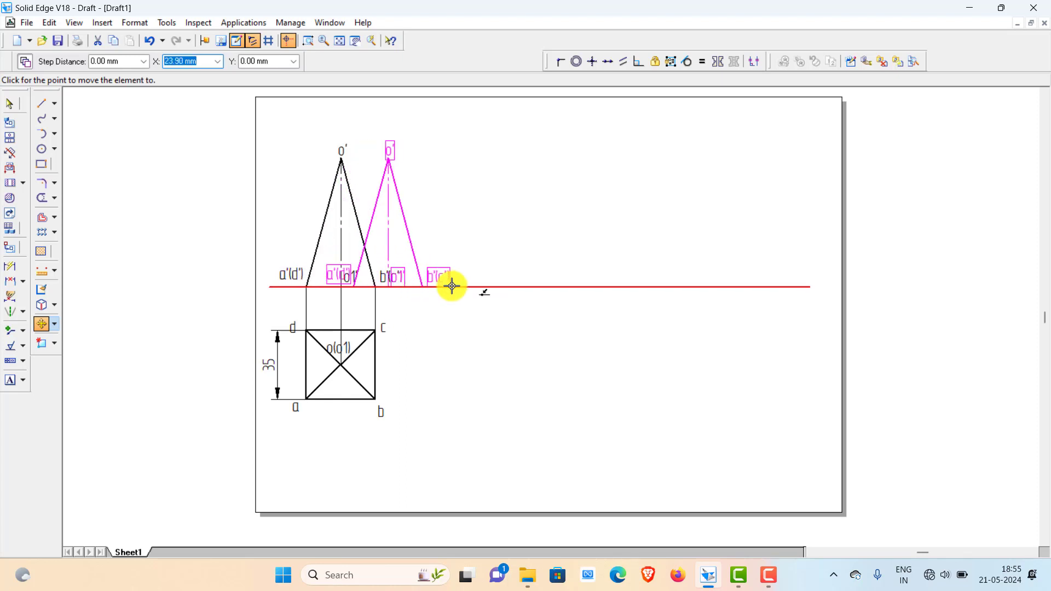
left_click(540, 287)
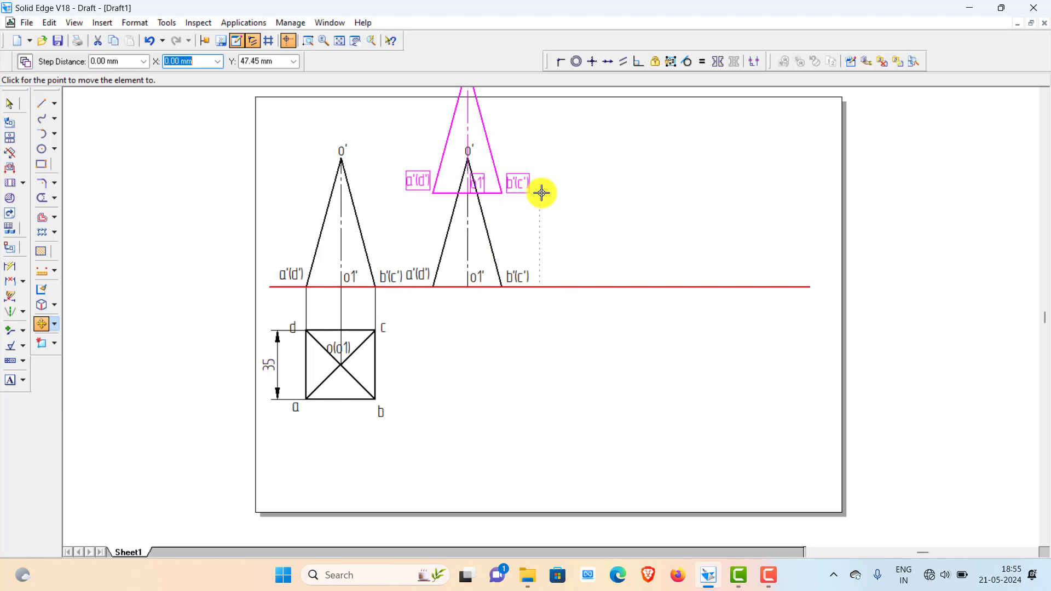
key("Escape")
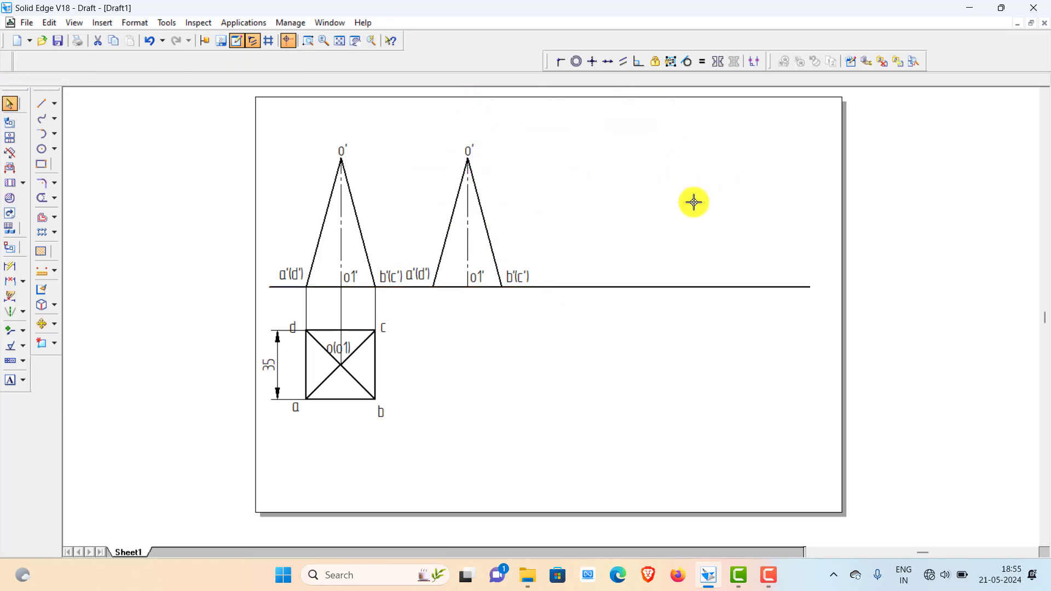
Rotate the copied front view 45° clockwise about its b'(c') corner, without keeping the upright copy.
left_click(55, 324)
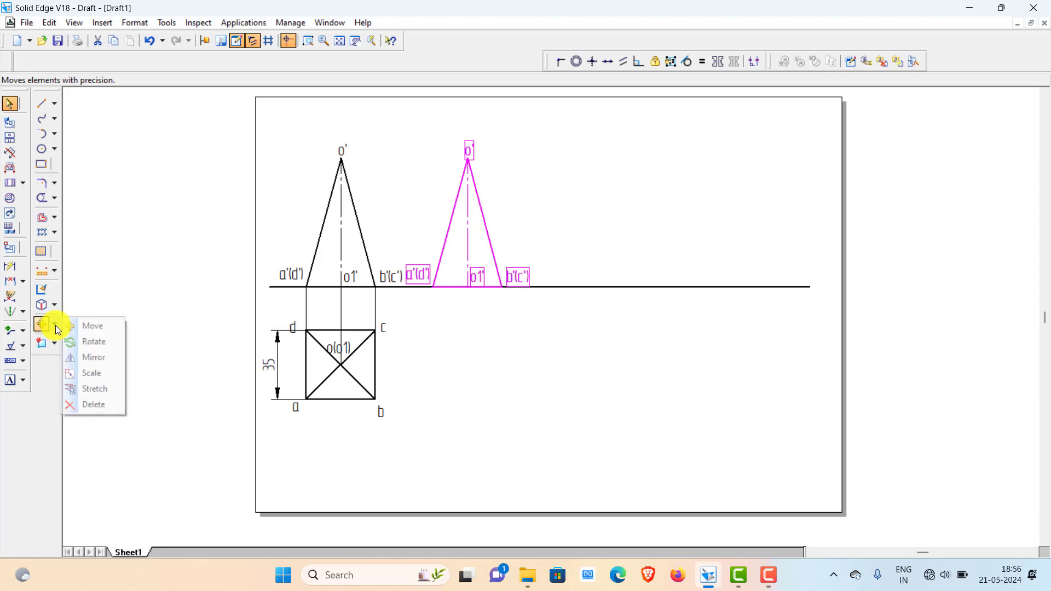
left_click(95, 343)
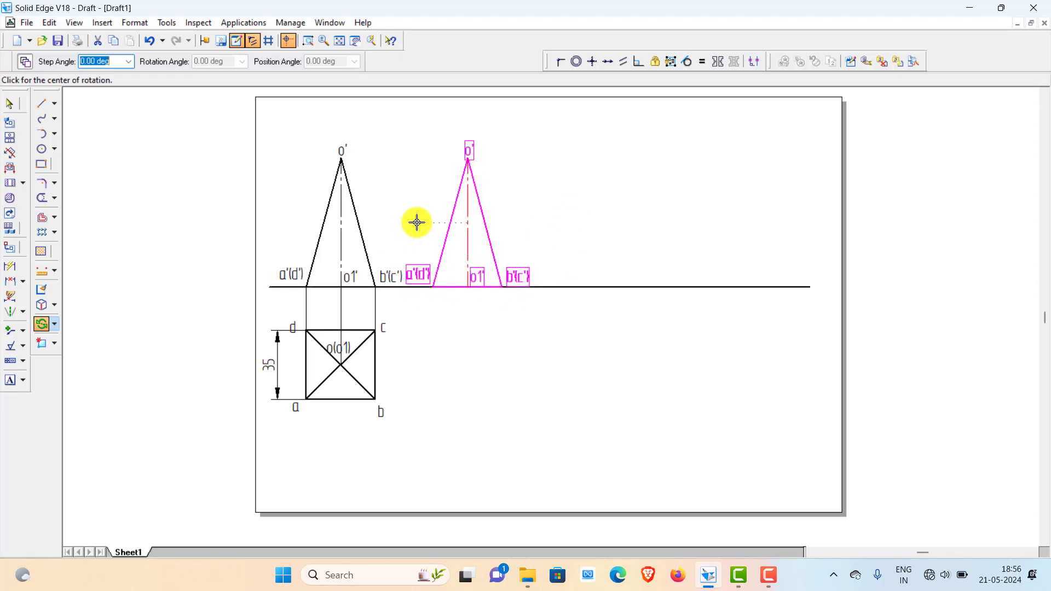
left_click(502, 287)
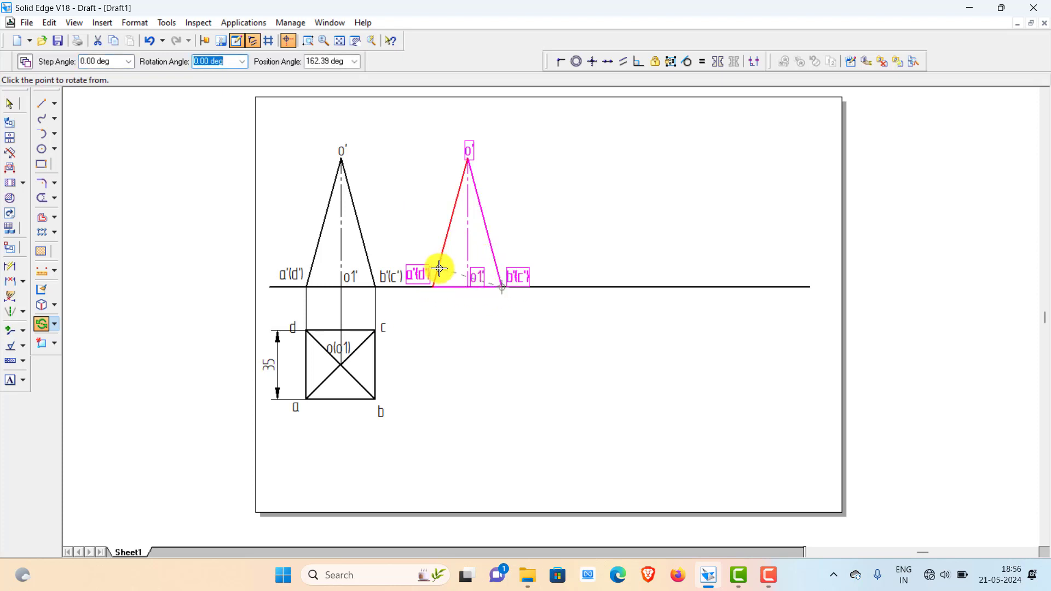
left_click(432, 288)
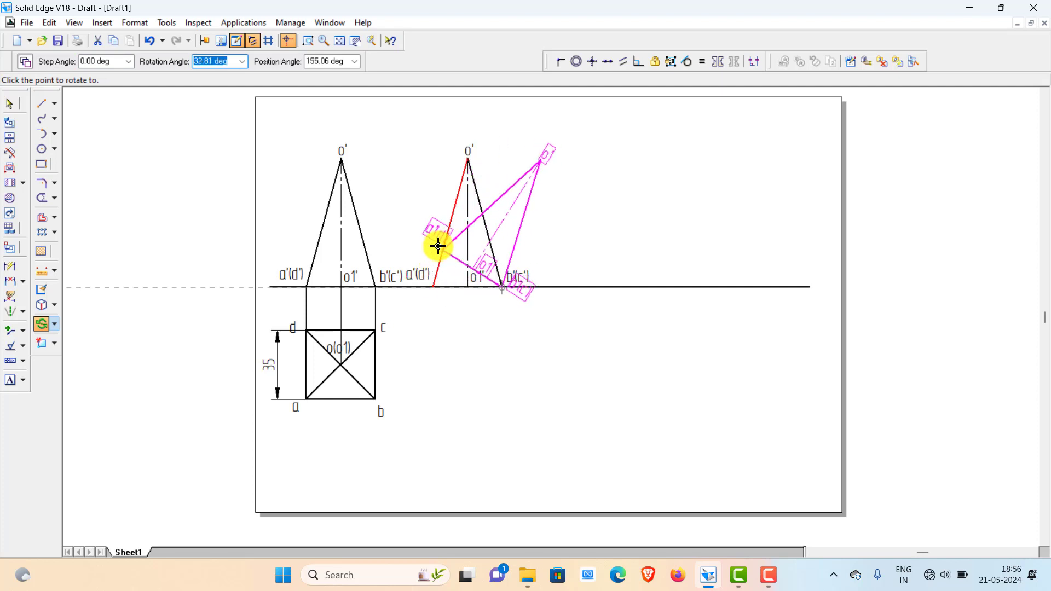
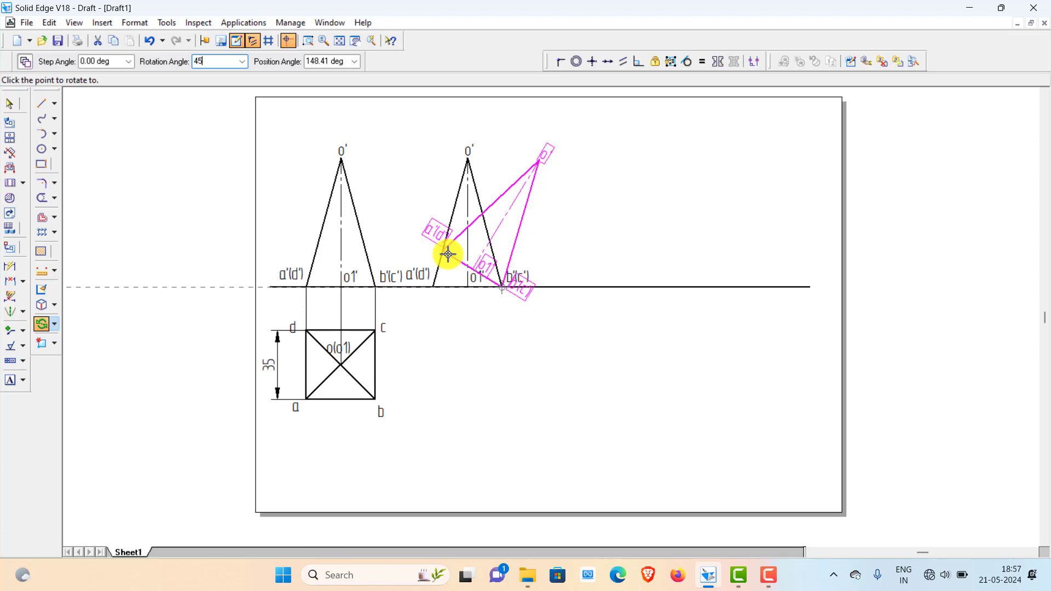
key("Return")
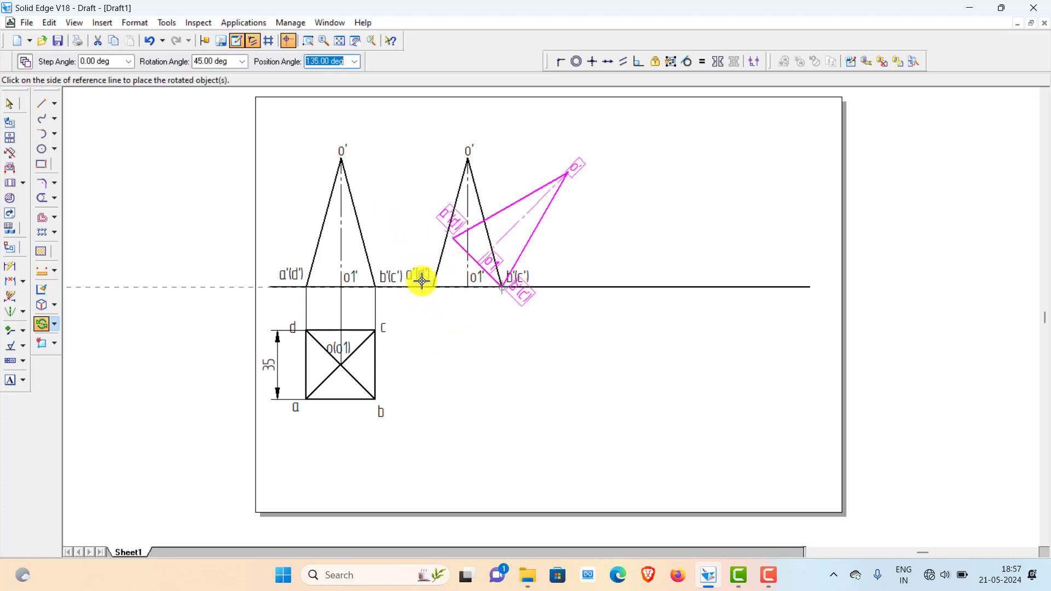
left_click(422, 237)
left_click(26, 63)
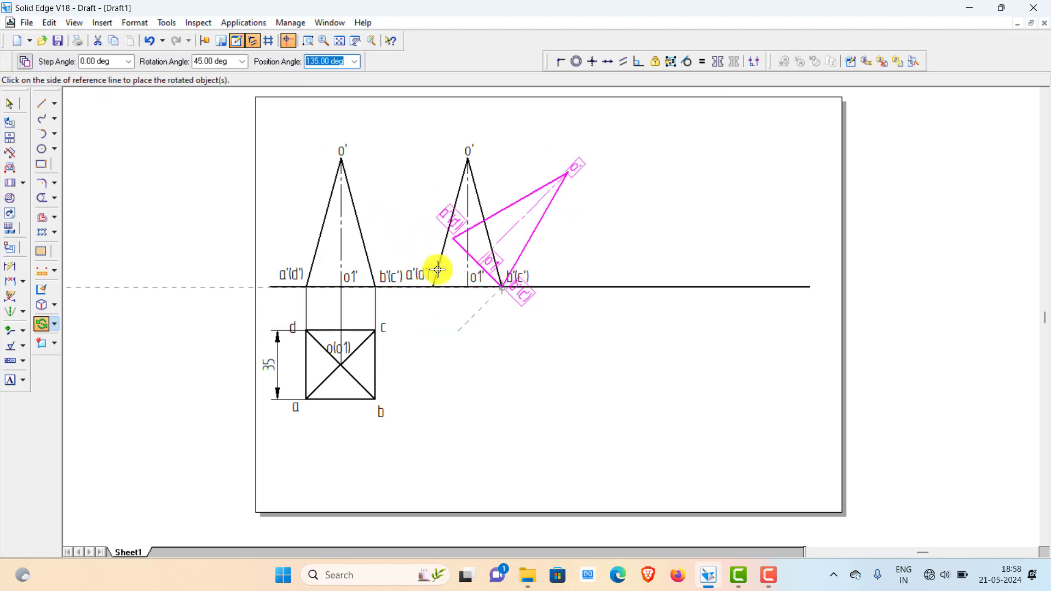
left_click(420, 230)
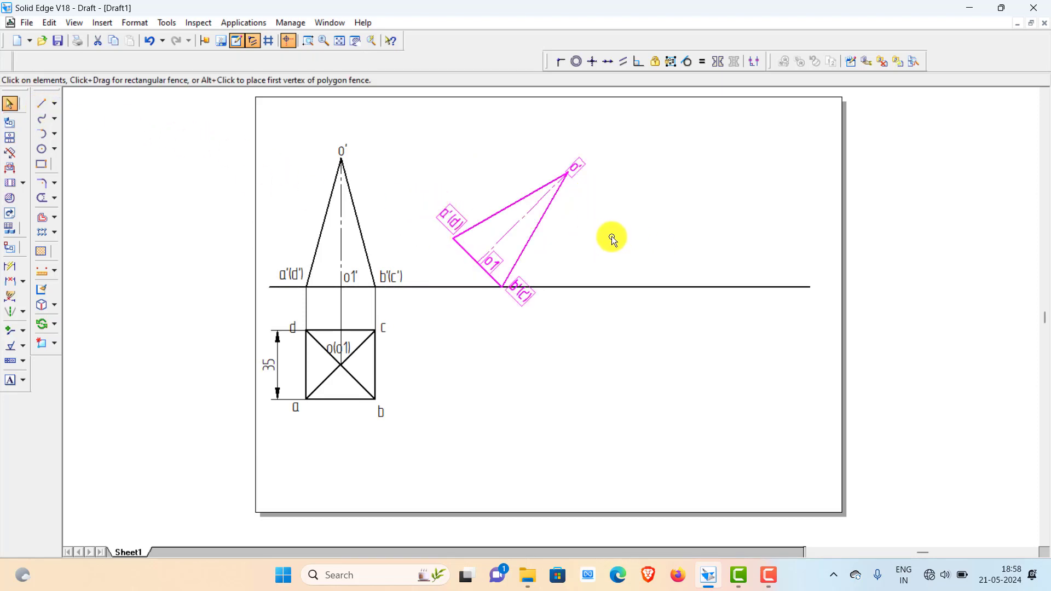
left_click(577, 244)
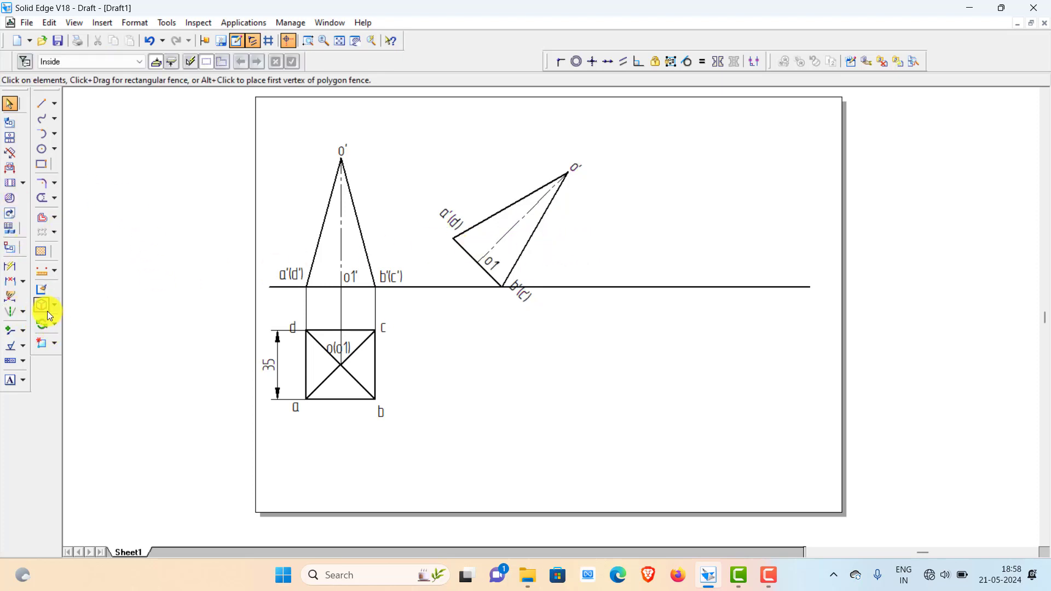
Dimension the angle between the tilted pyramid's axis and the reference line.
left_click(24, 280)
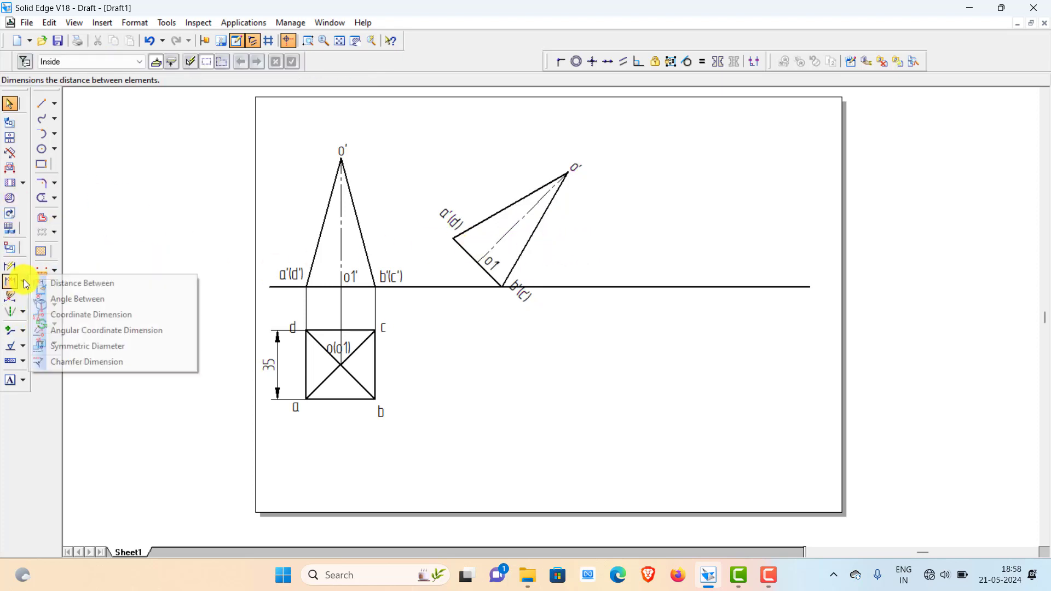
left_click(67, 301)
left_click(501, 241)
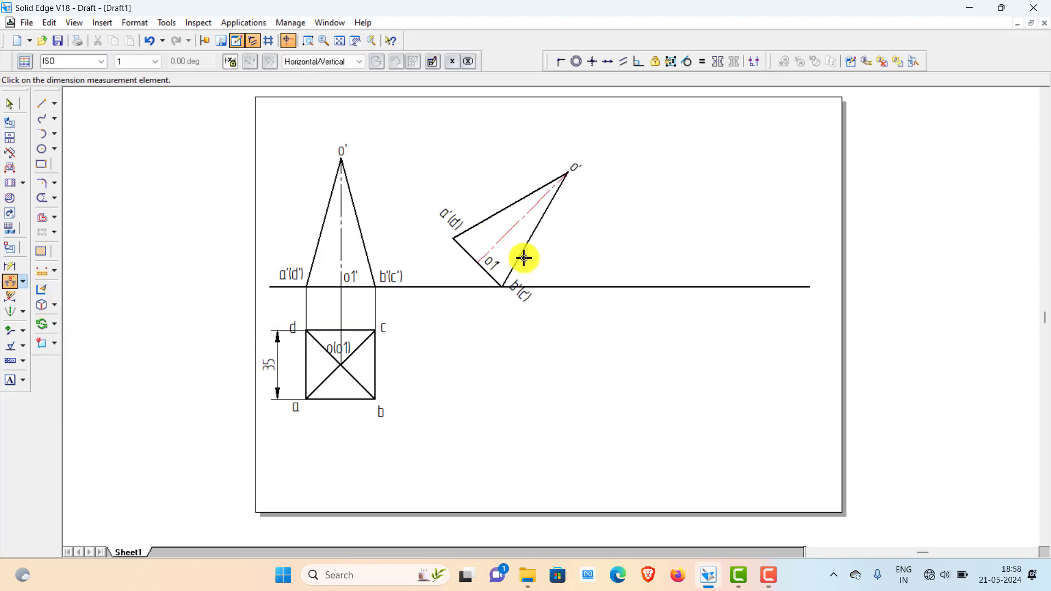
left_click(538, 283)
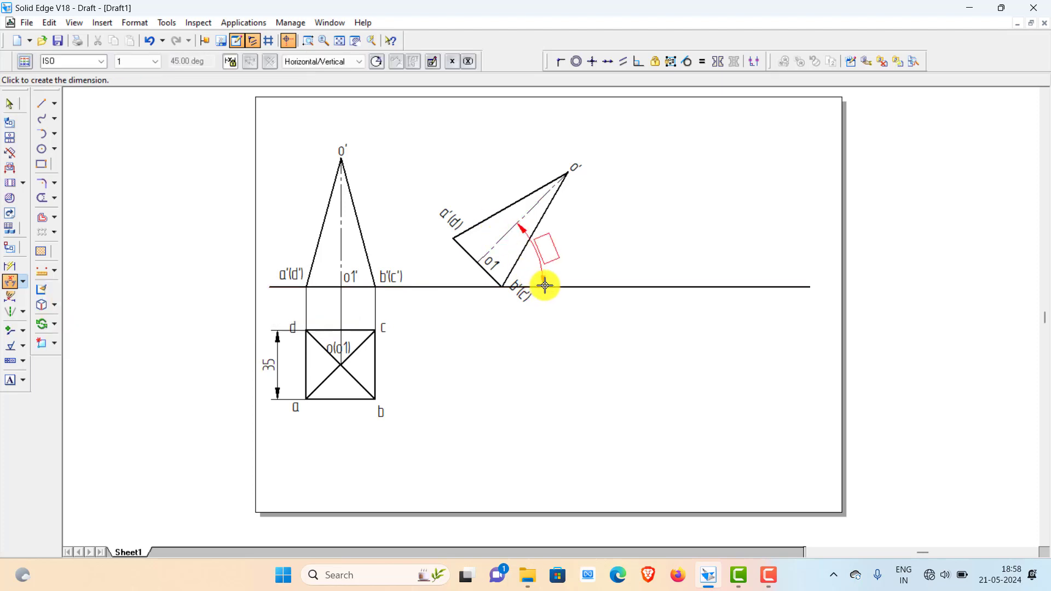
left_click(466, 281)
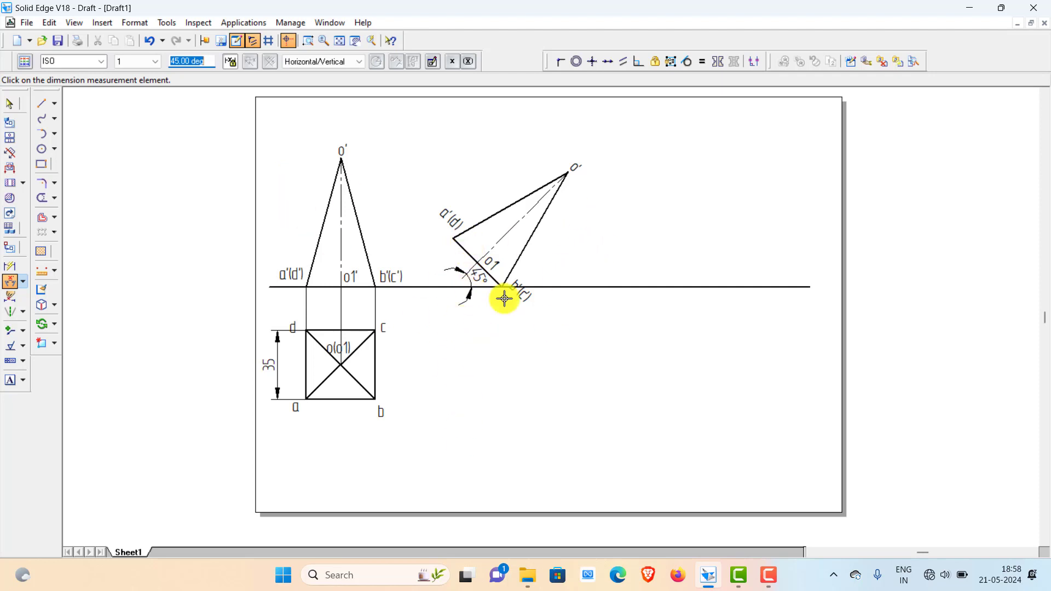
Draw vertical projectors in the Normal line style from the tilted view's a'(d'), b'(c') and o' points down below the reference line.
left_click(42, 102)
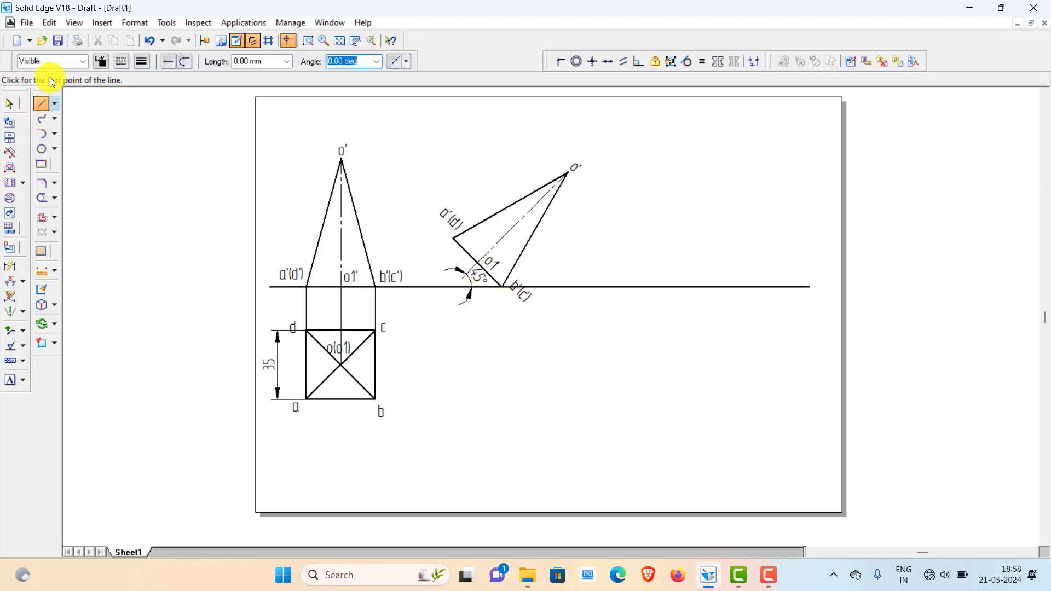
left_click(84, 62)
left_click(48, 115)
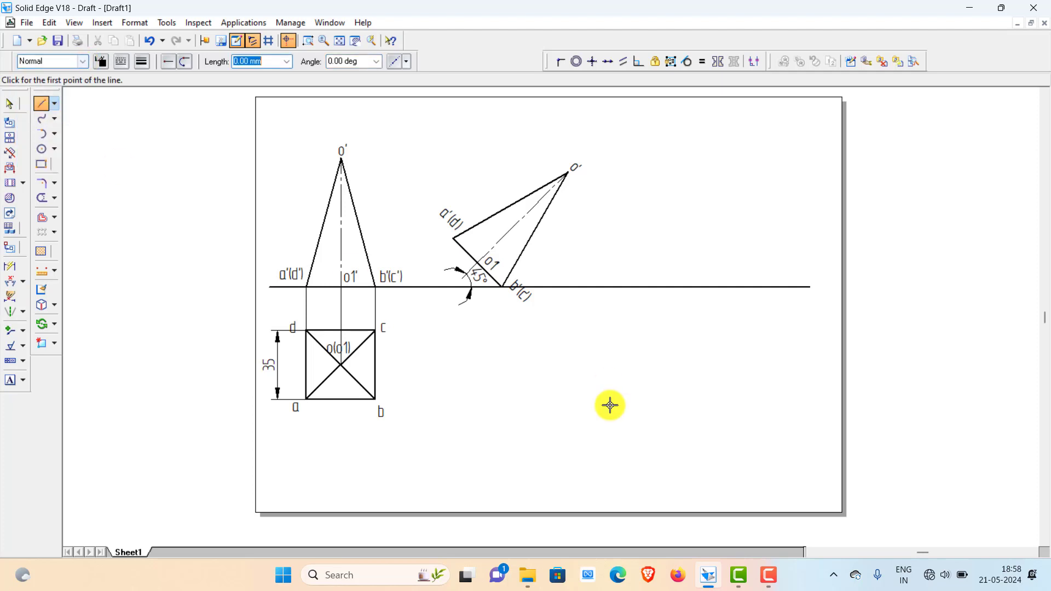
left_click(453, 239)
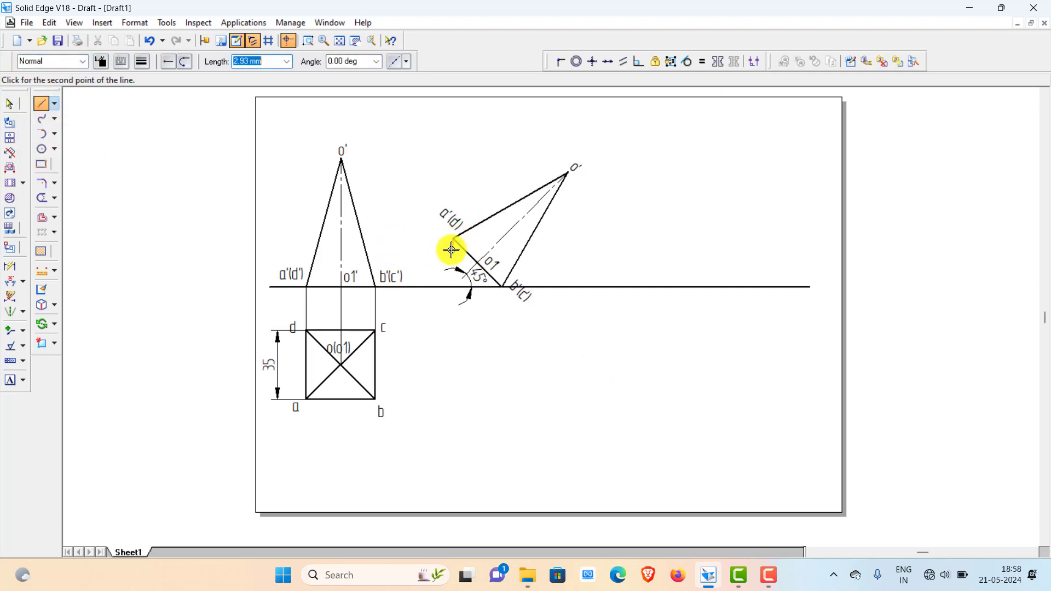
left_click(454, 453)
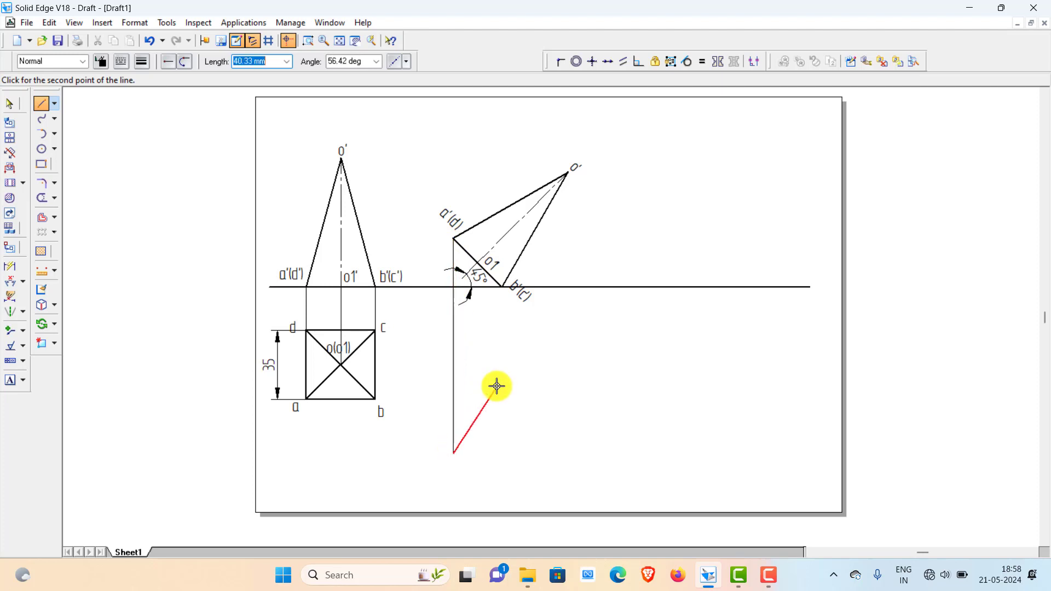
right_click(496, 335)
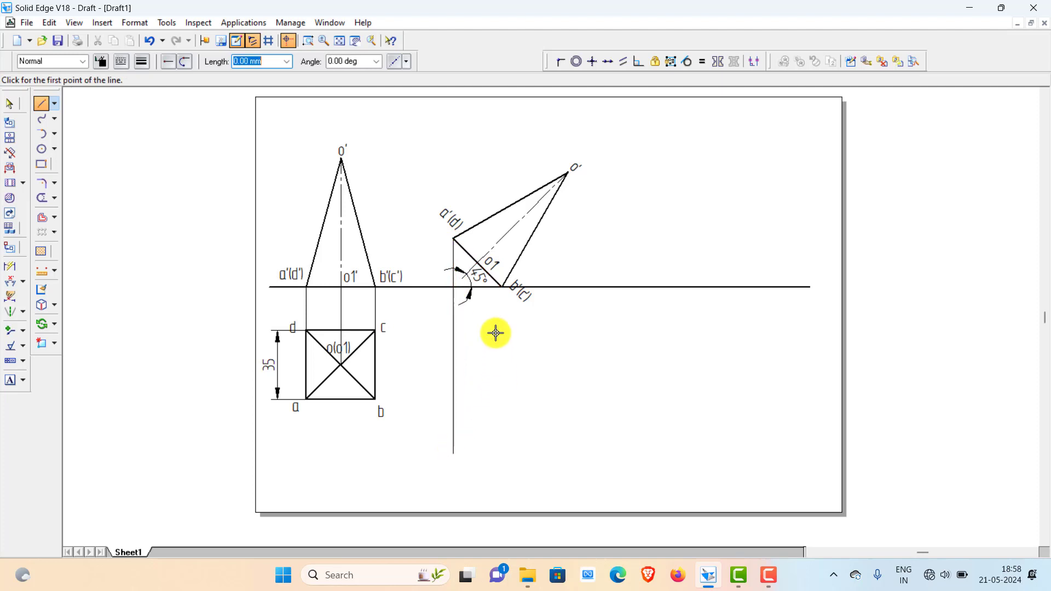
left_click(502, 285)
left_click(502, 470)
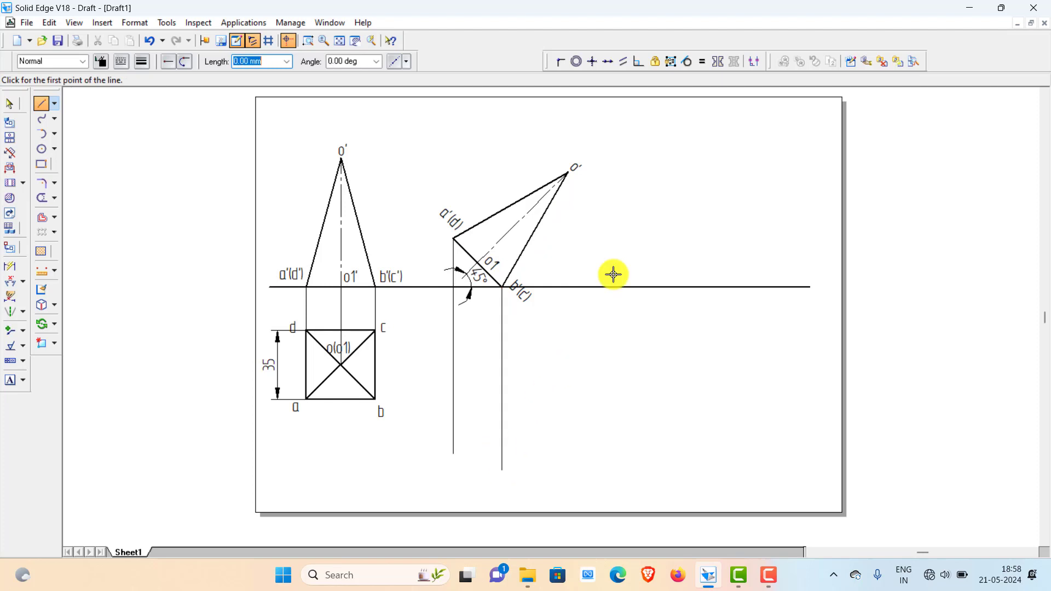
left_click(569, 172)
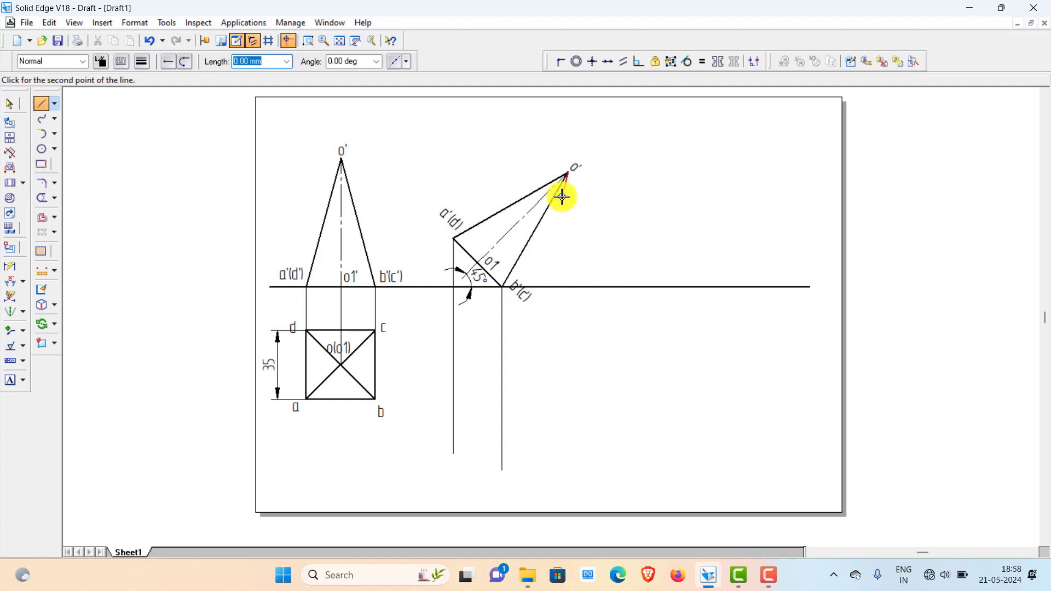
left_click(569, 470)
key("Escape")
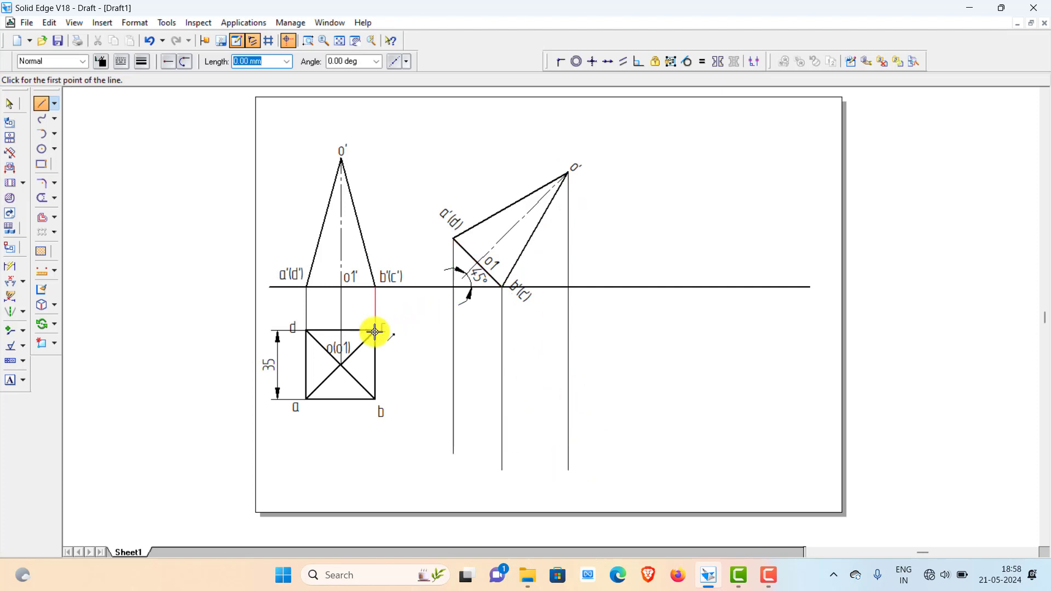
Draw horizontal projectors from top-view corners c and b to the b'(c') projector, and trim the two base projectors below them.
left_click(503, 330)
key("Escape")
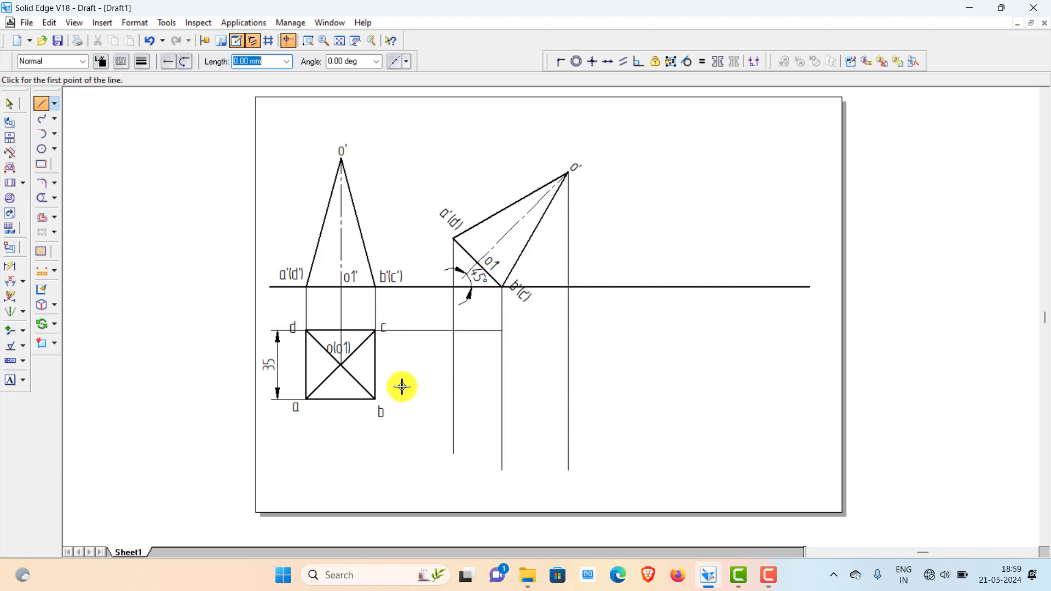
left_click(376, 399)
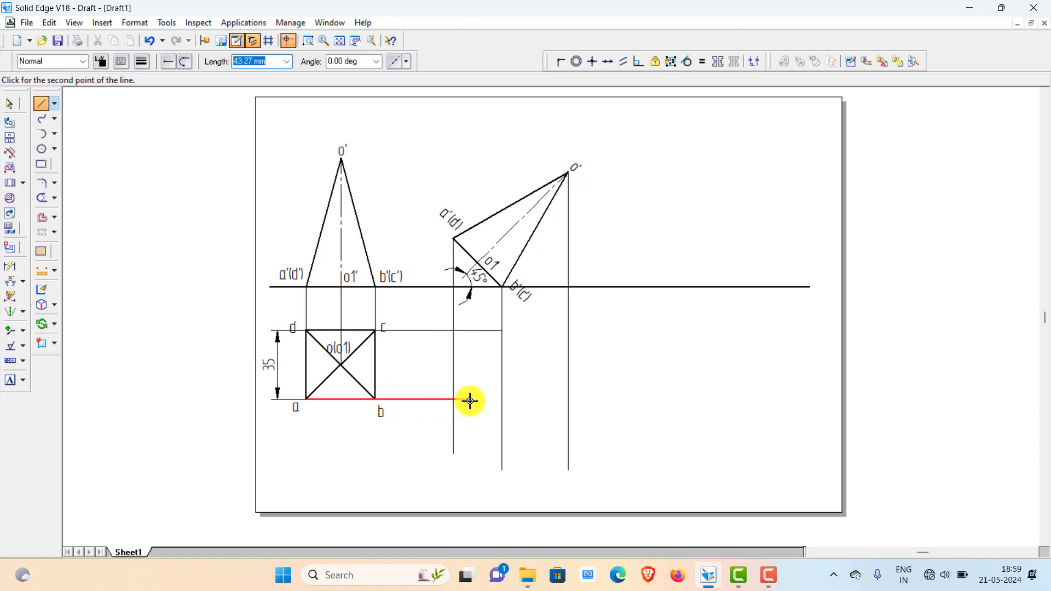
left_click(502, 400)
key("Escape")
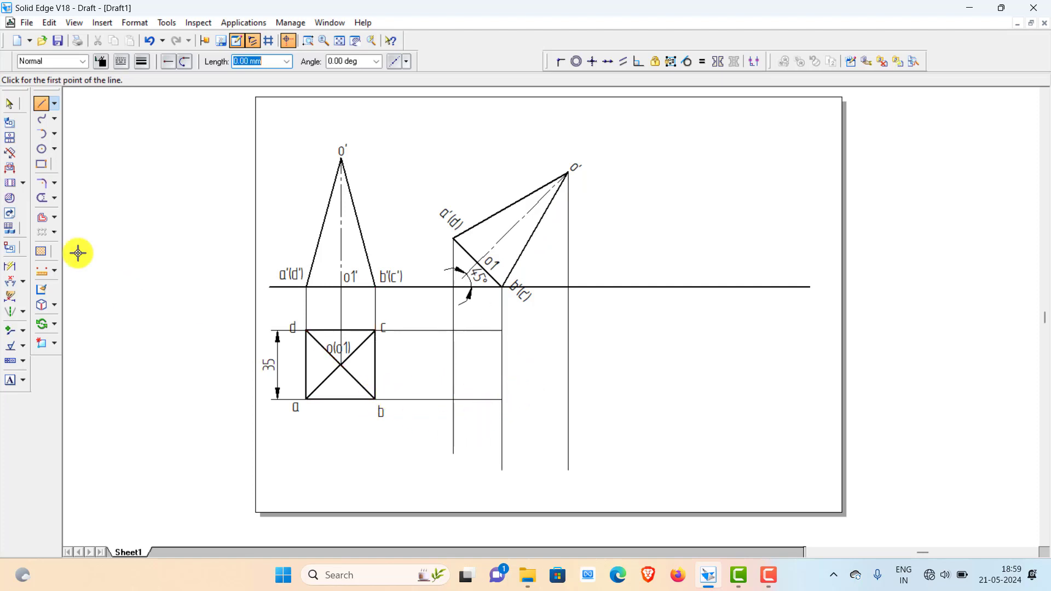
left_click(43, 199)
left_click_drag(433, 414, 504, 449)
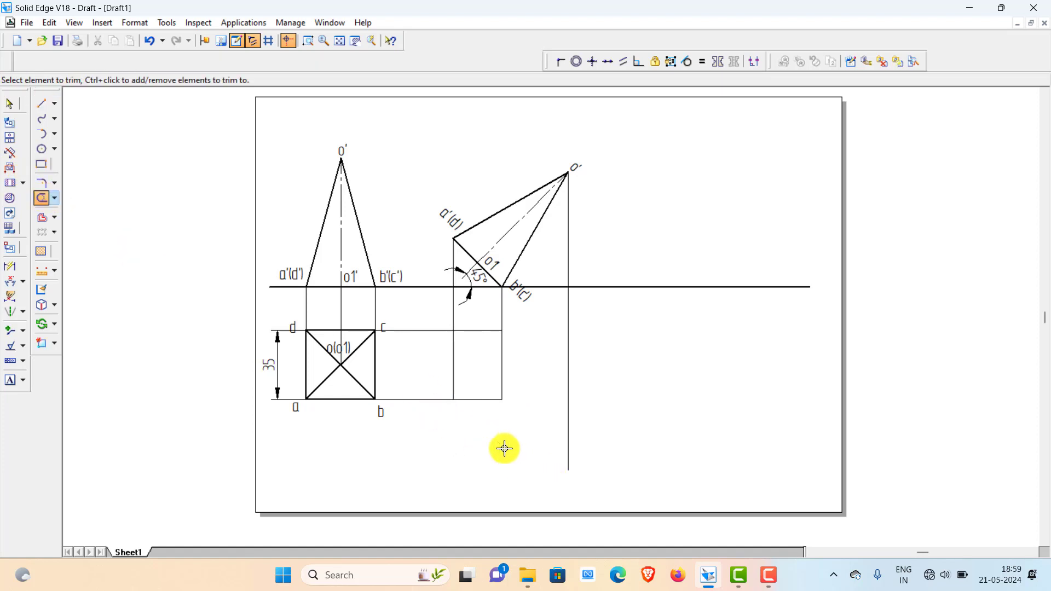
Draw a horizontal projector from top-view point o(o1) to the tilted apex's vertical projector, and trim the vertical projector below their intersection.
left_click(42, 103)
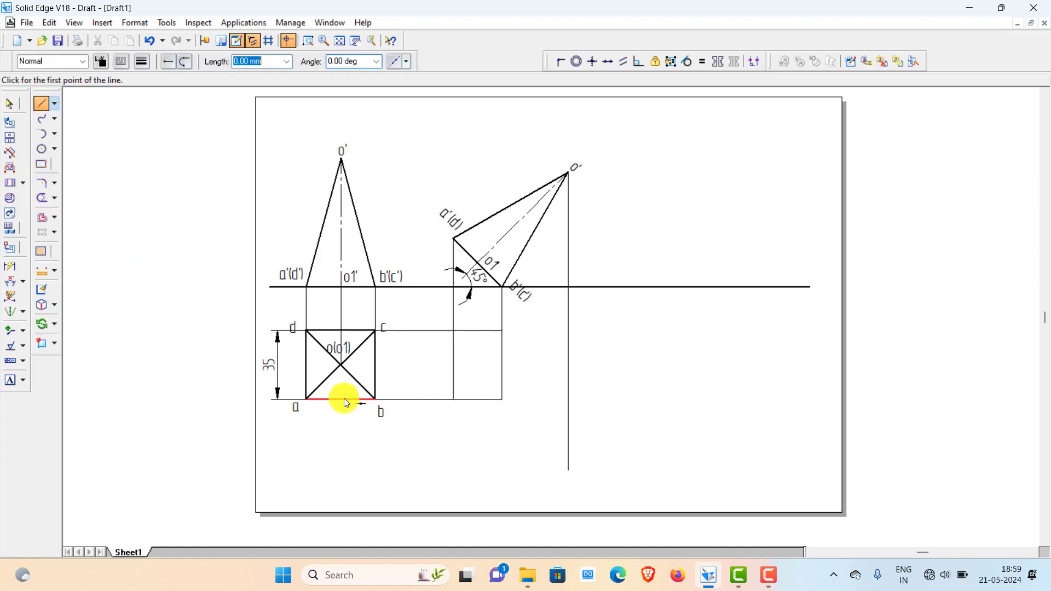
left_click(341, 363)
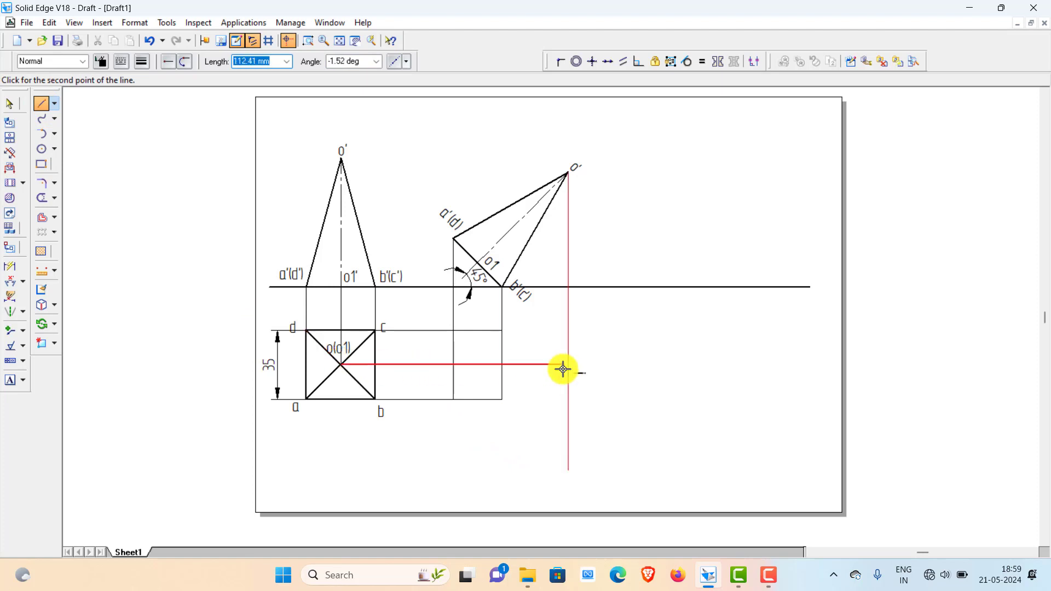
left_click(567, 365)
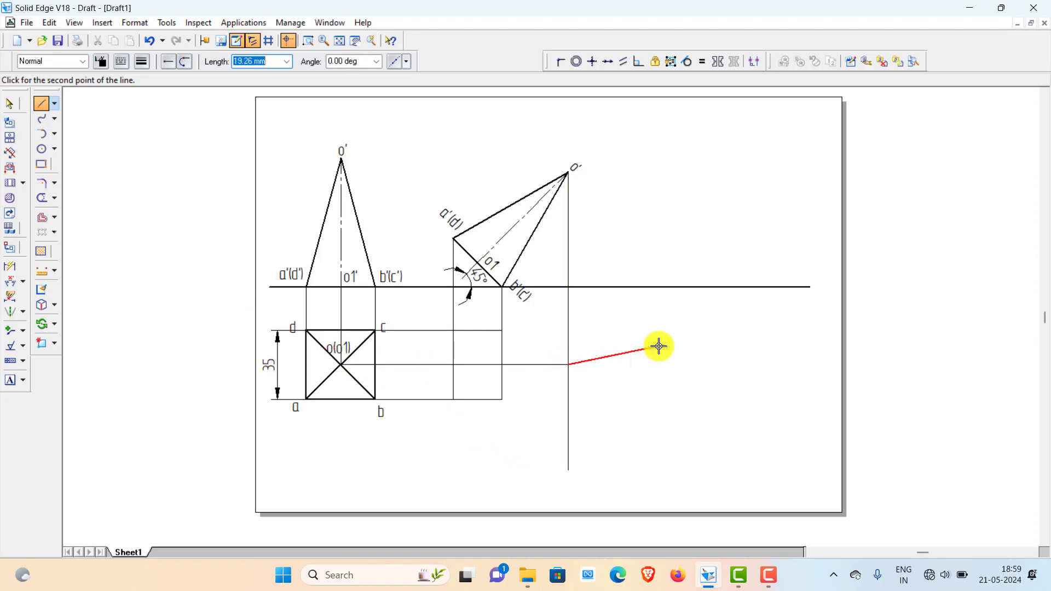
right_click(723, 345)
left_click(41, 199)
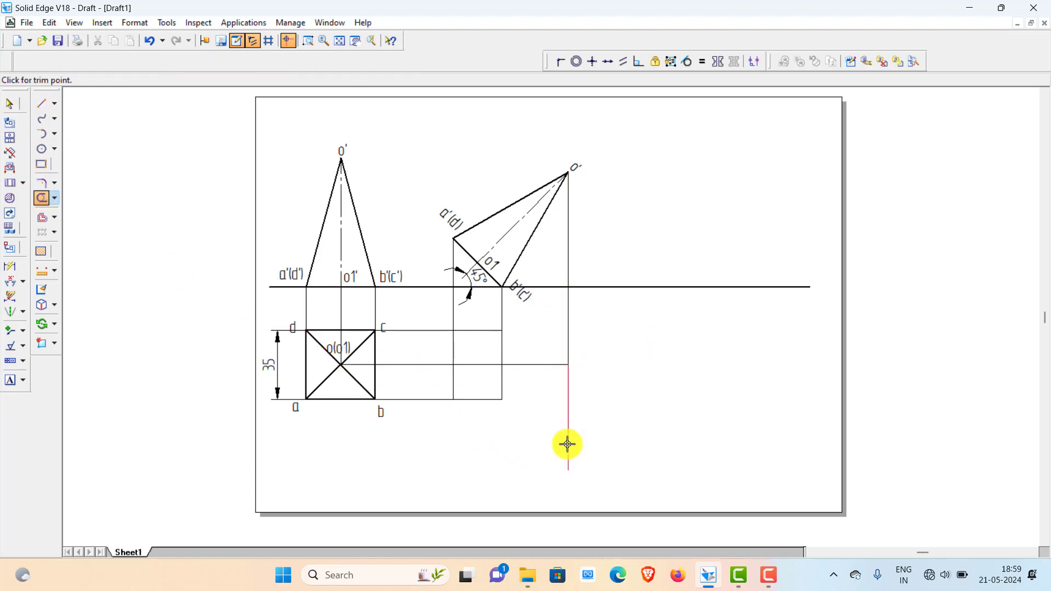
mouse_move(568, 442)
left_mouse_down()
mouse_move(575, 383)
mouse_move(509, 497)
left_mouse_up()
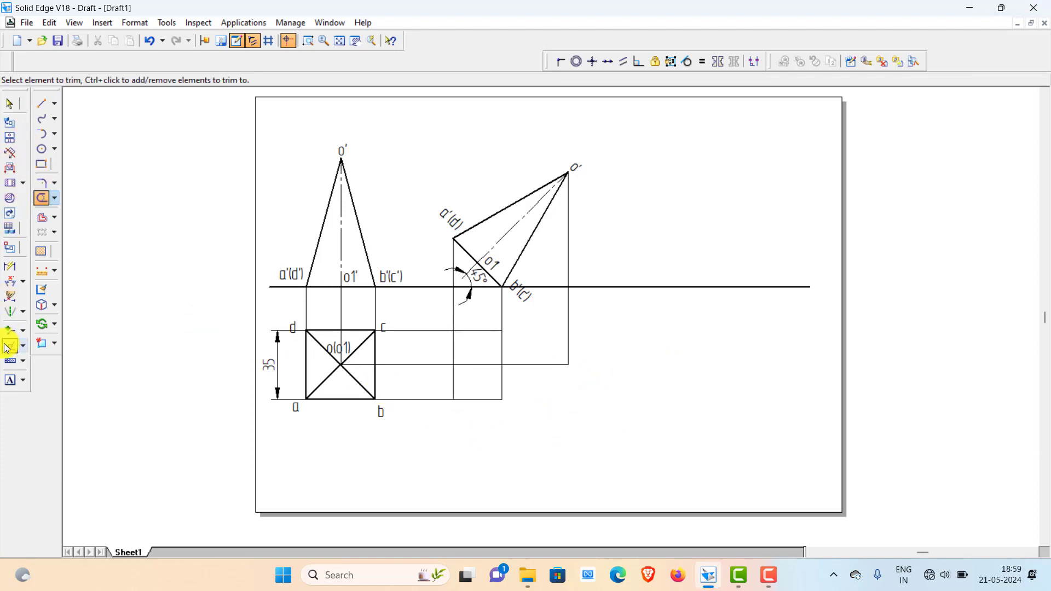
Copy the top-view labels a and b to the lower two projector intersections beneath the tilted front view.
left_click(9, 381)
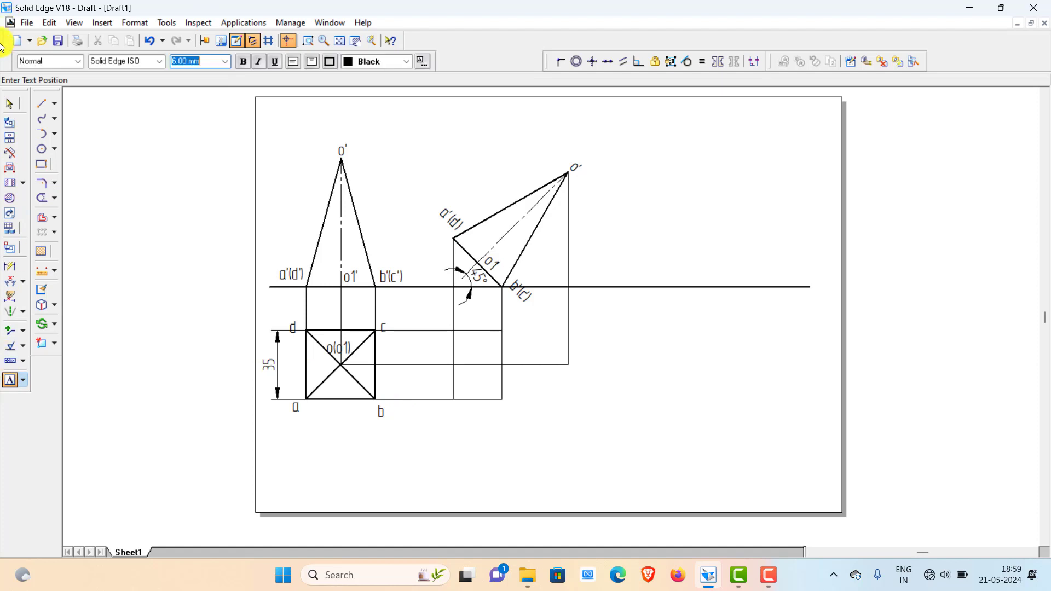
left_click(8, 100)
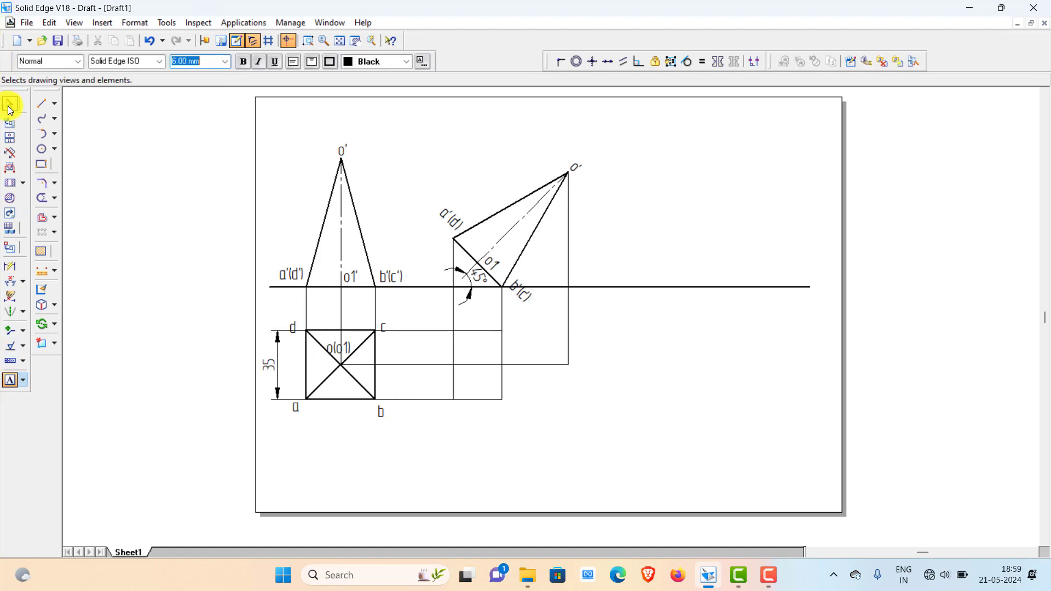
left_click(299, 415)
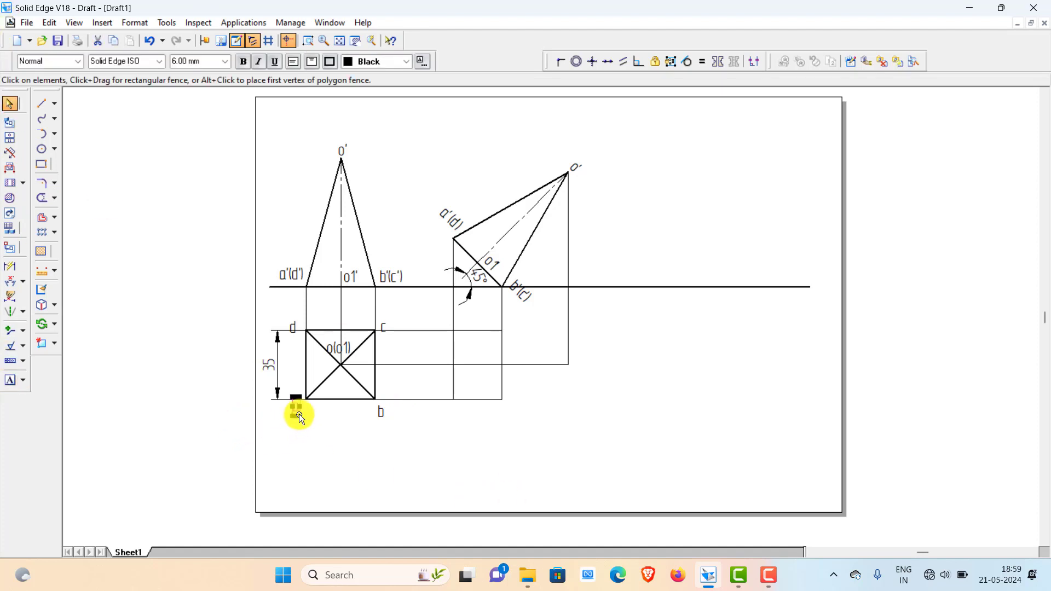
left_click_drag(299, 415, 450, 418, "ctrl")
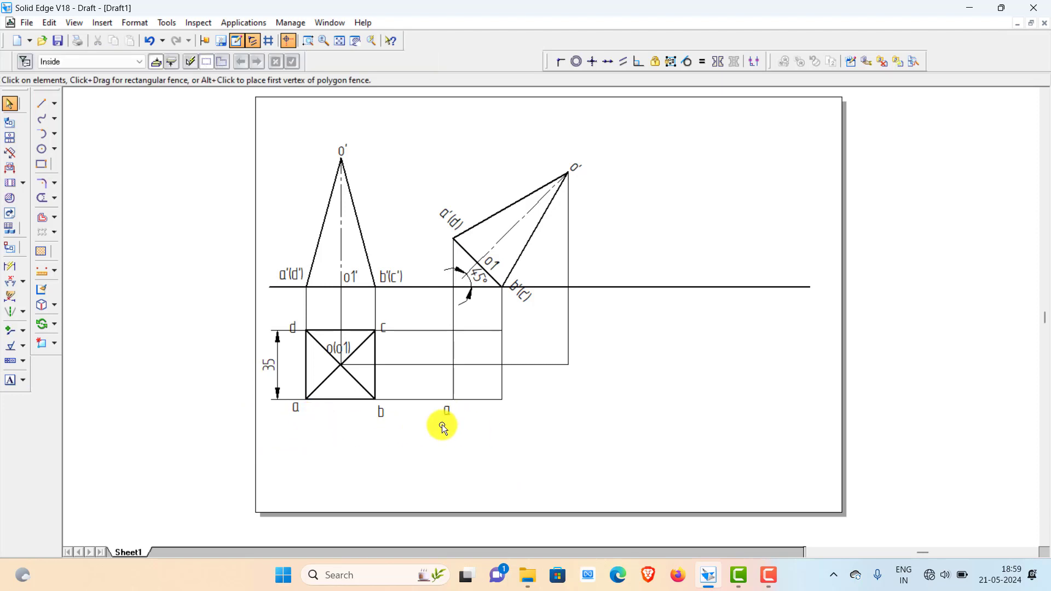
left_click(385, 419)
left_click_drag(384, 419, 474, 419, "ctrl")
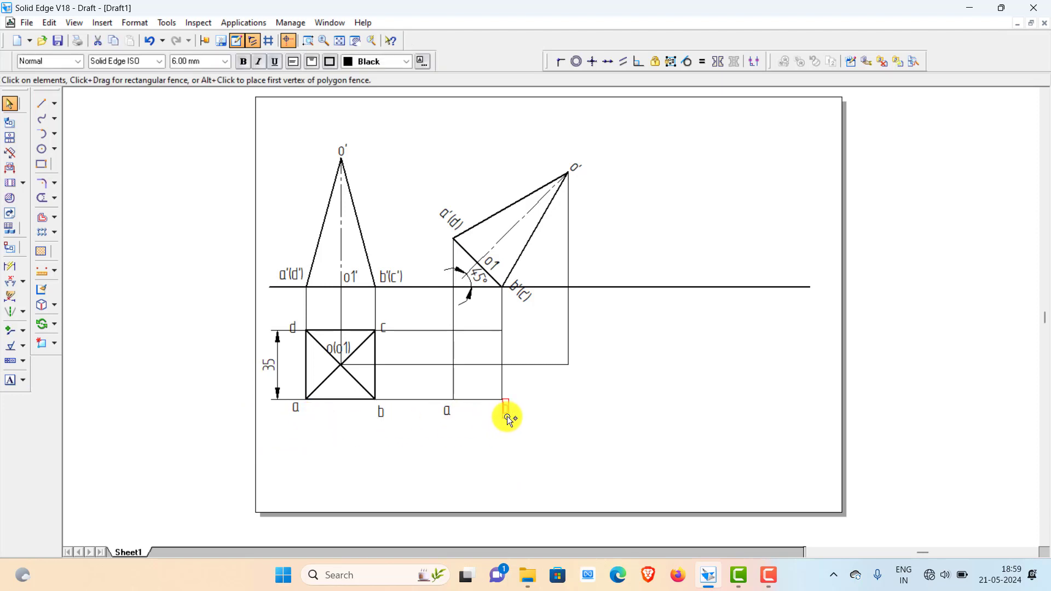
left_click(532, 426)
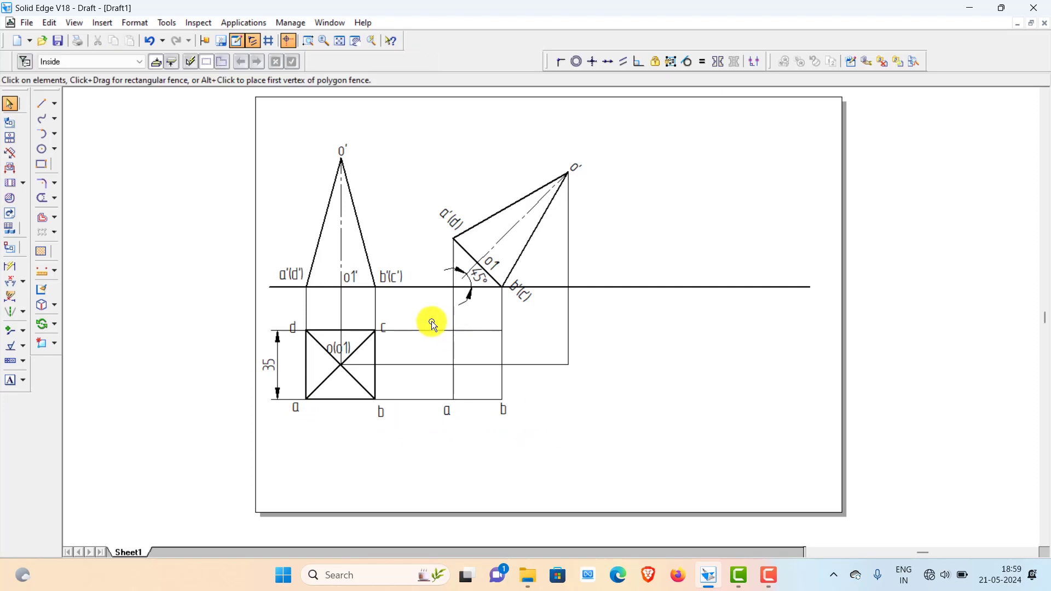
Copy the top-view labels c and d to the upper two projector intersections beneath the tilted front view.
left_click(385, 324)
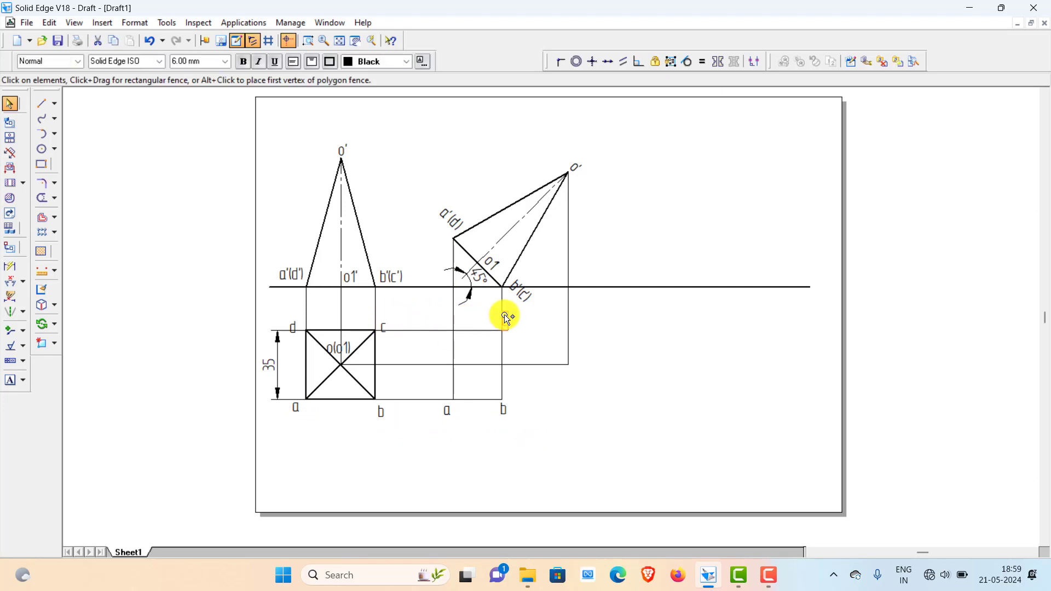
left_click(313, 311)
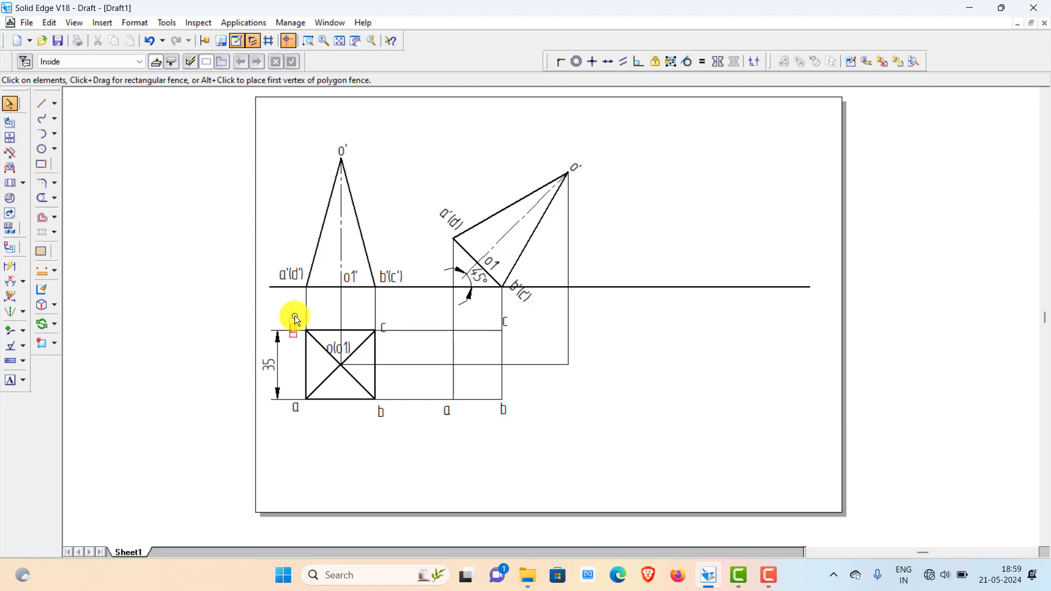
left_click(443, 320)
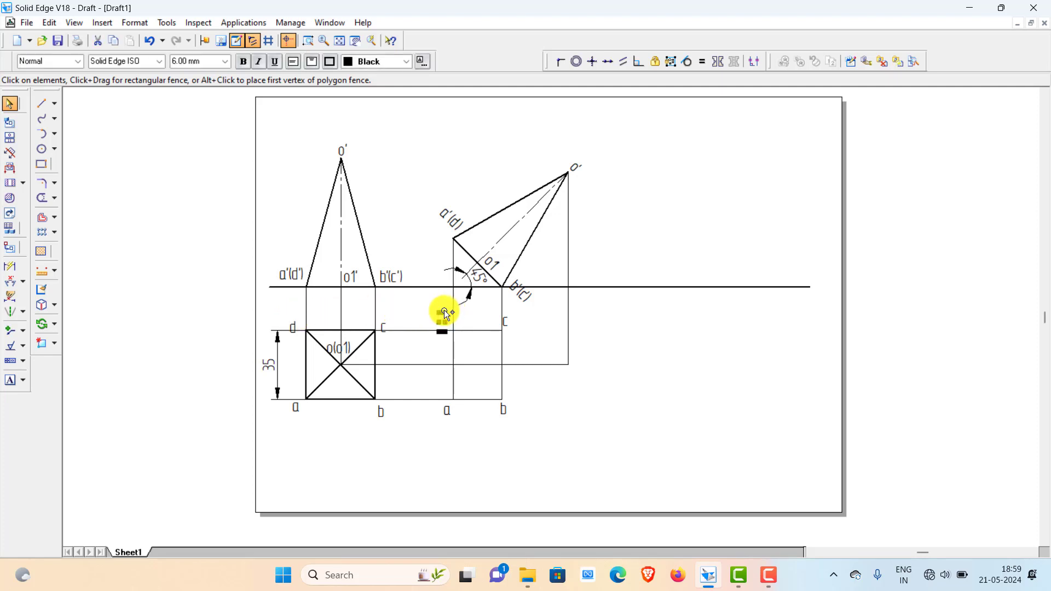
left_click(556, 445)
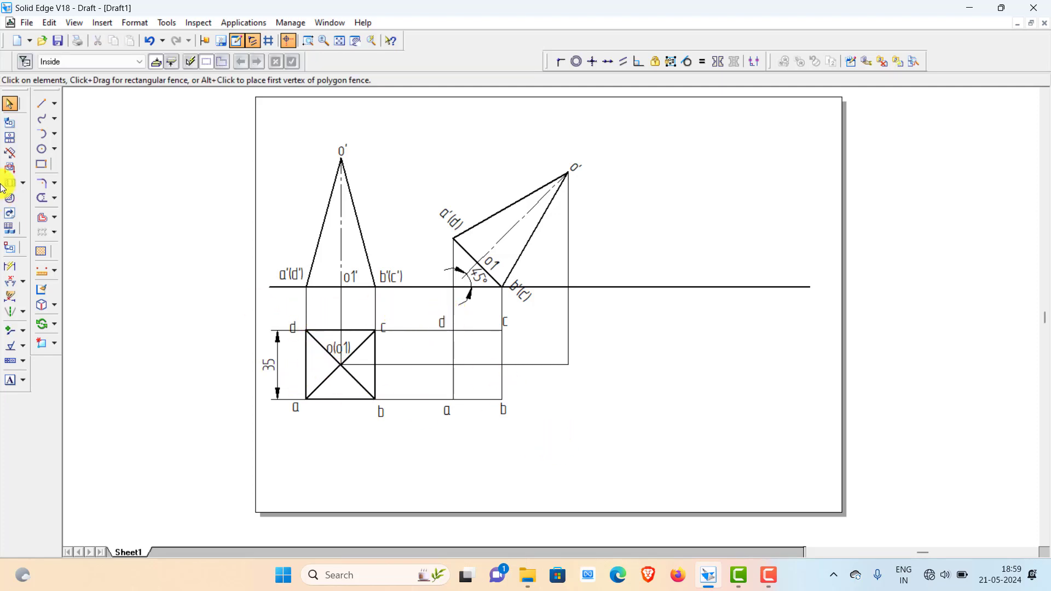
Add the text label o beside the apex projector intersection and o1 between points a and b in the second top view.
left_click(10, 380)
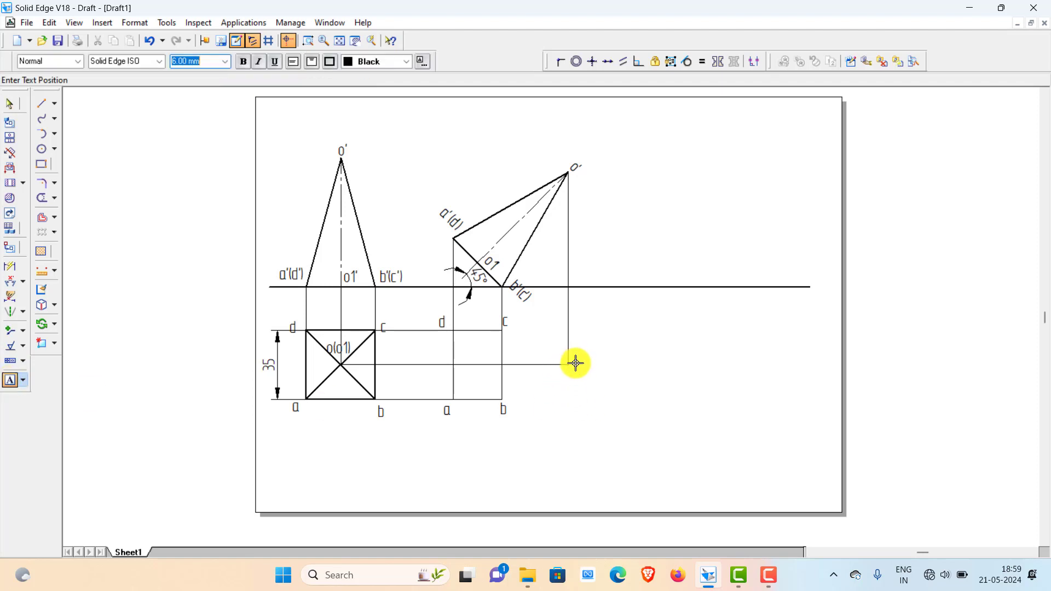
left_click(578, 350)
type("o1")
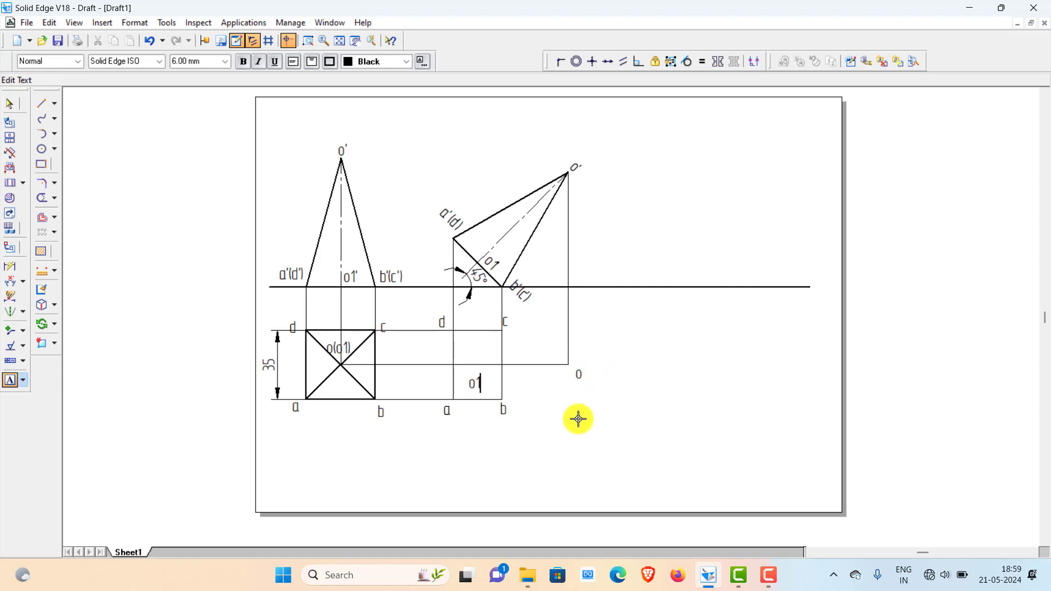
Draw a vertical projector from o1 on the tilted pyramid's base down to the horizontal projector through o.
left_click(41, 103)
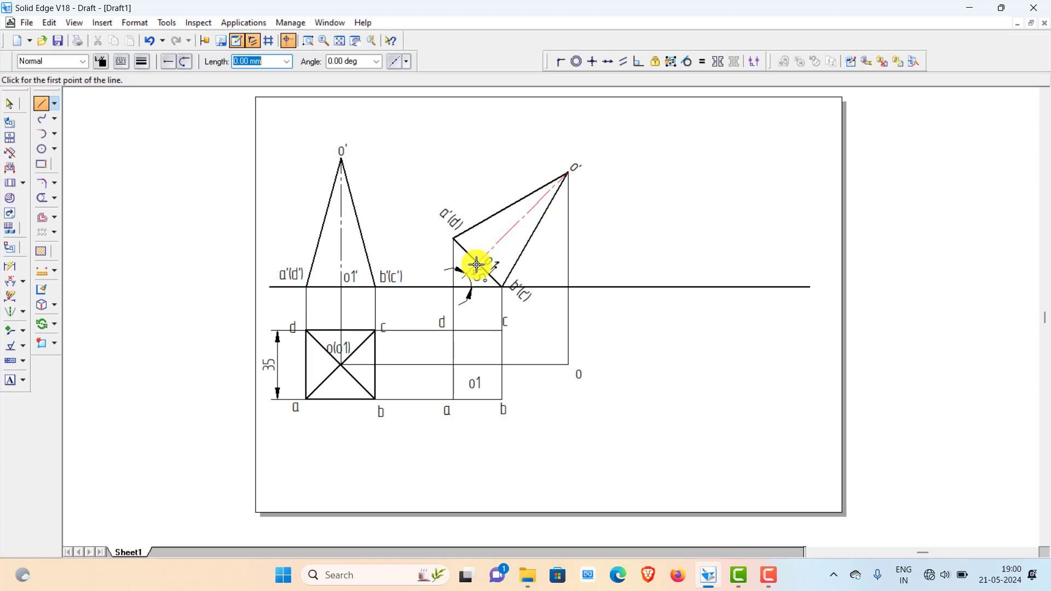
left_click(477, 265)
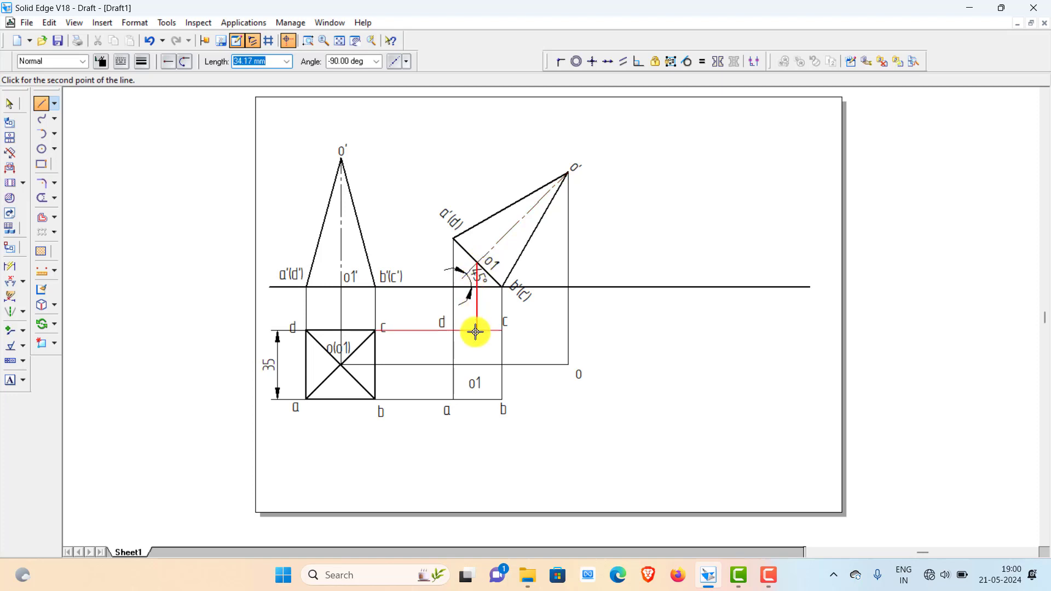
left_click(476, 365)
right_click(511, 340)
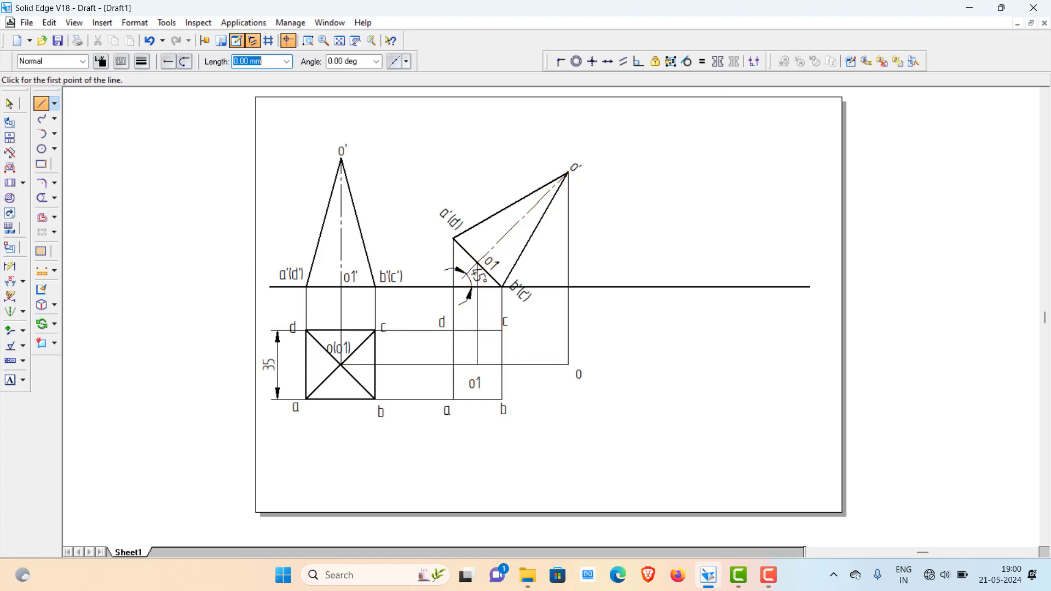
Move the second top view's o1 label directly beneath the end of its vertical projector.
left_click(11, 104)
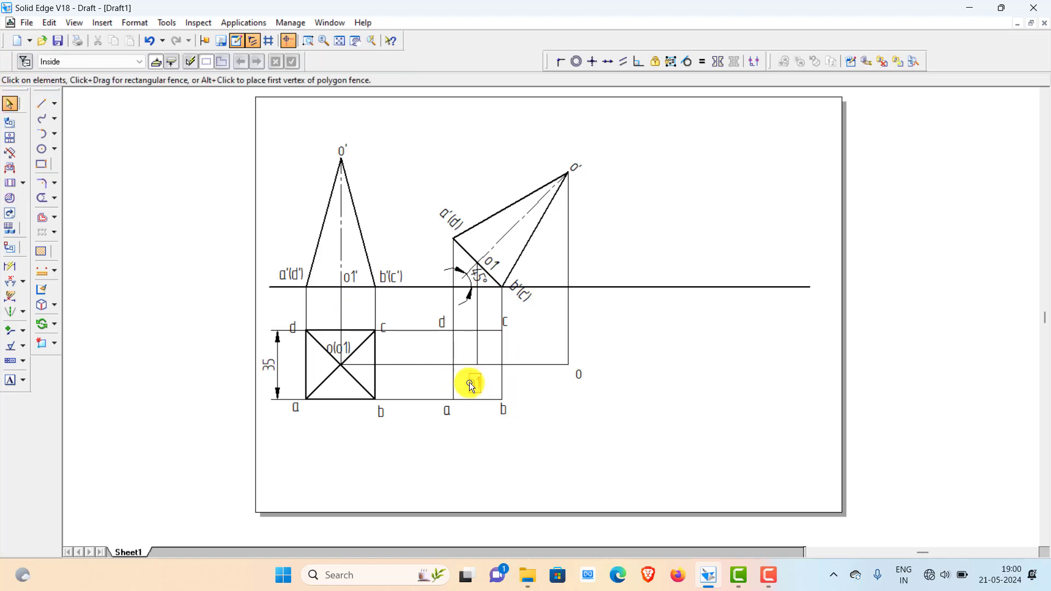
left_click_drag(470, 384, 477, 370)
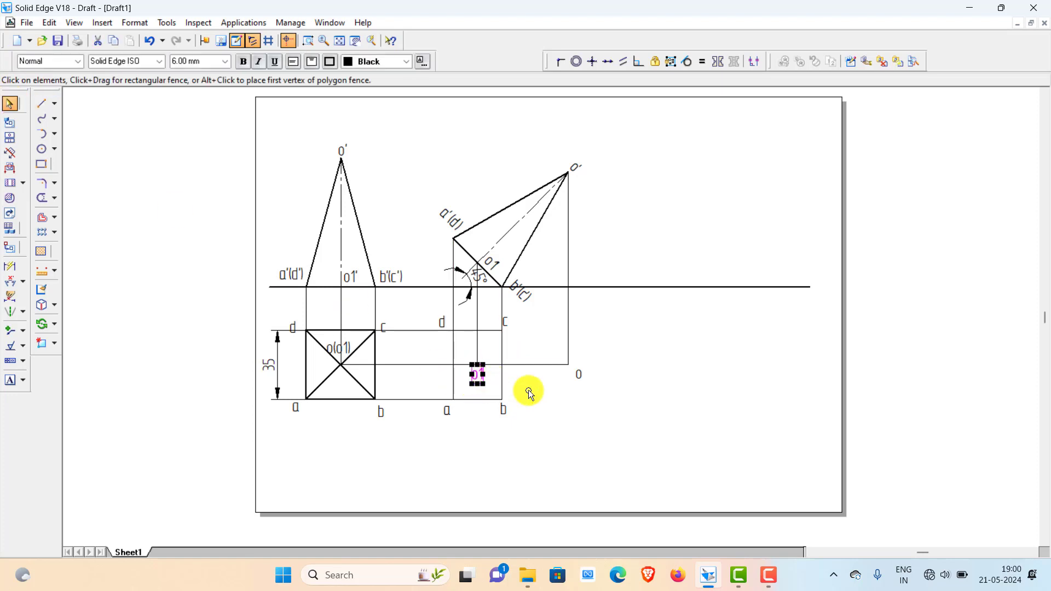
left_click(515, 383)
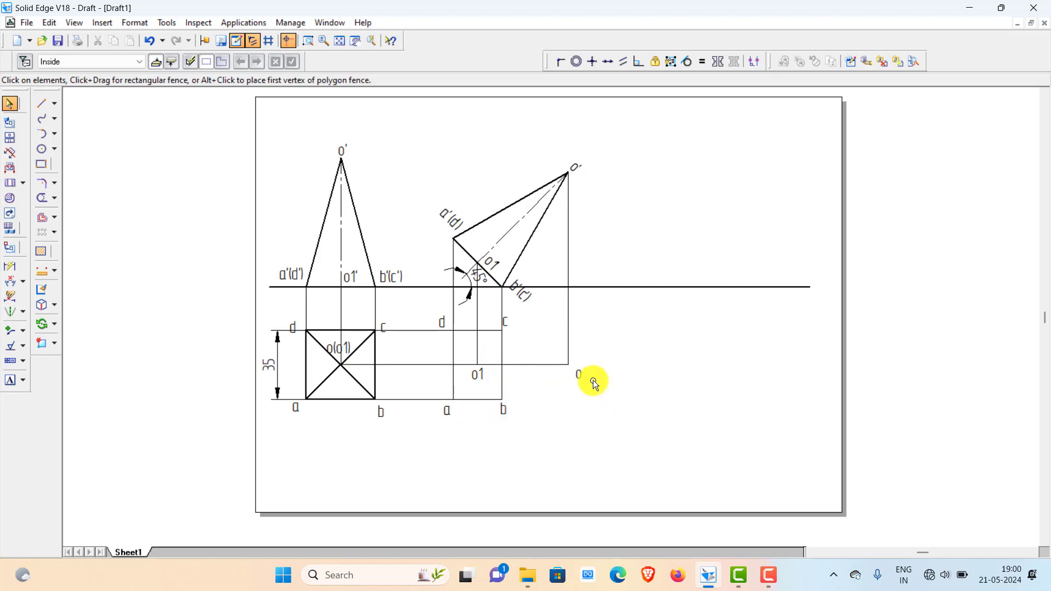
left_click(511, 333)
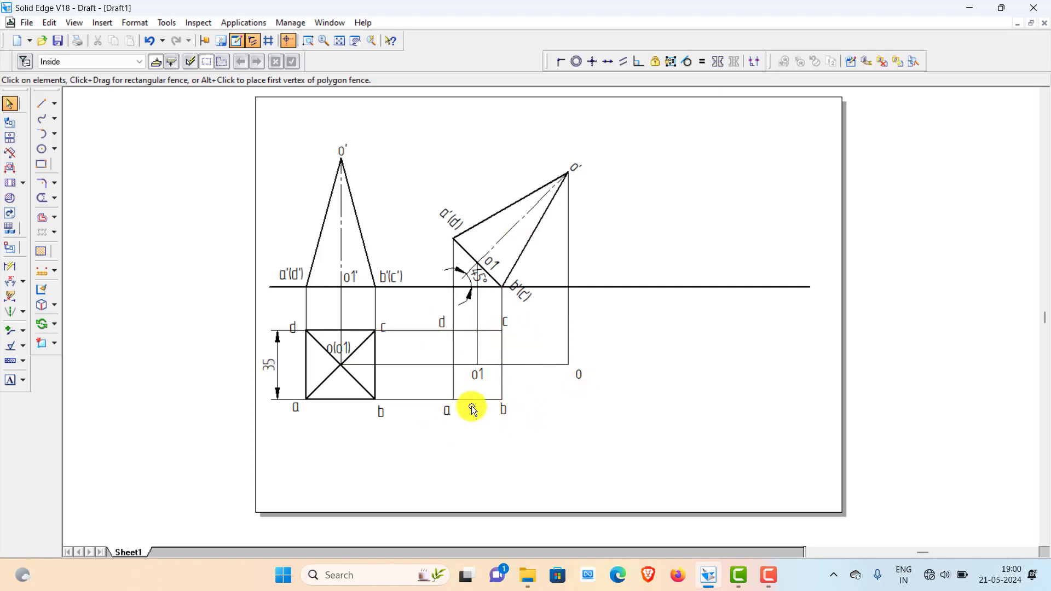
Draw the second top view's outline d-a-b-o-c-d with 0.50 mm wide lines, and trim the thin projector between c and b.
left_click(38, 104)
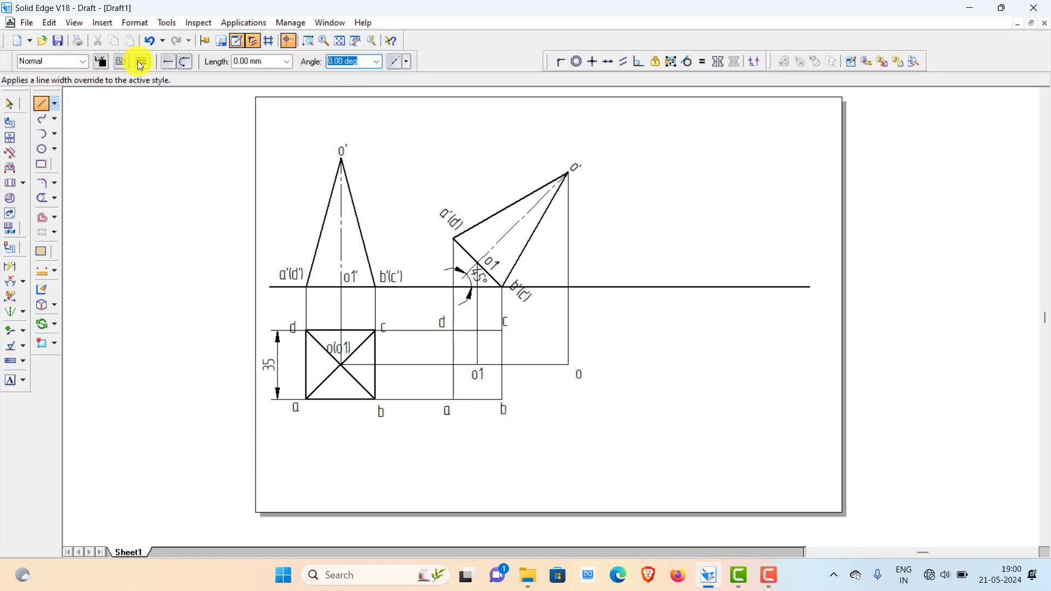
left_click(138, 61)
left_click(154, 113)
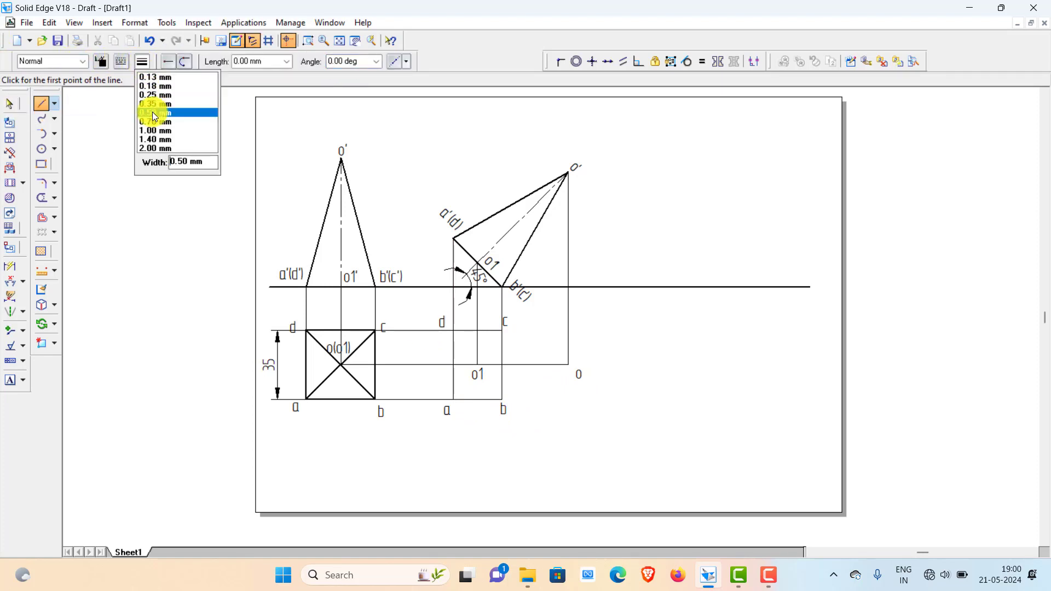
left_click(154, 116)
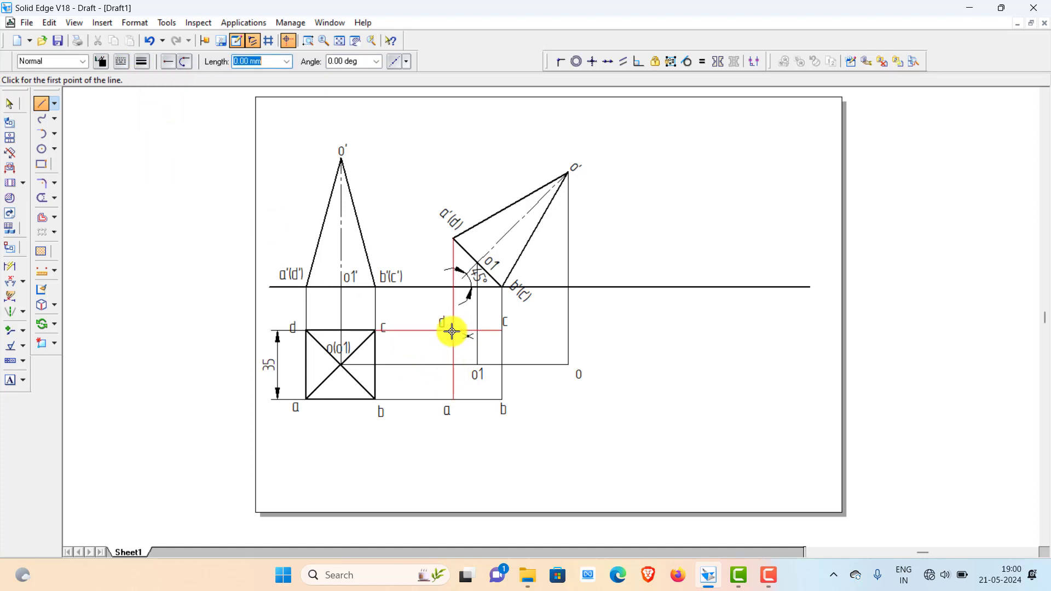
left_click(453, 332)
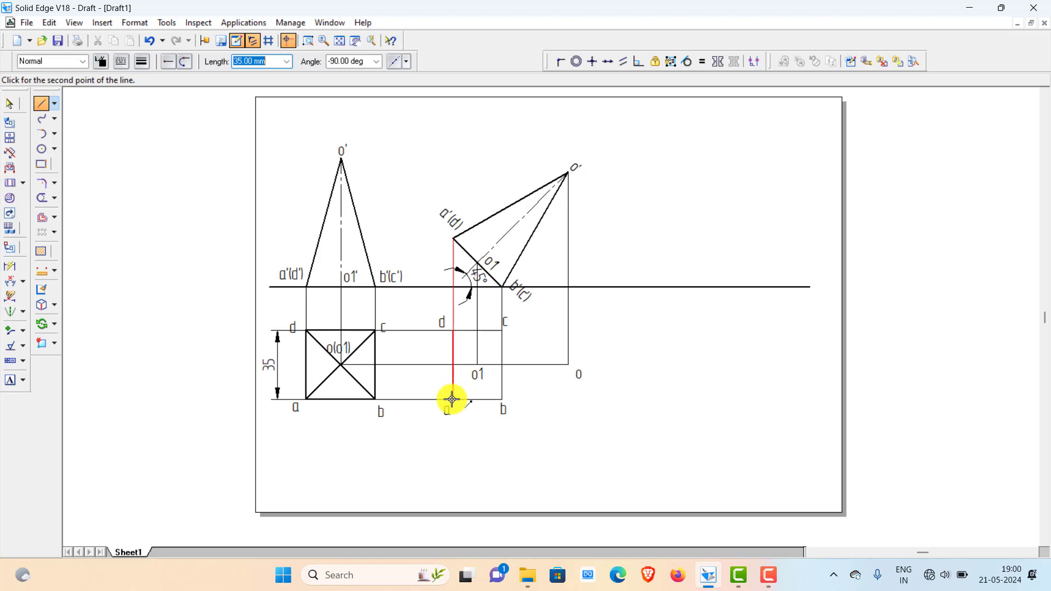
left_click(452, 399)
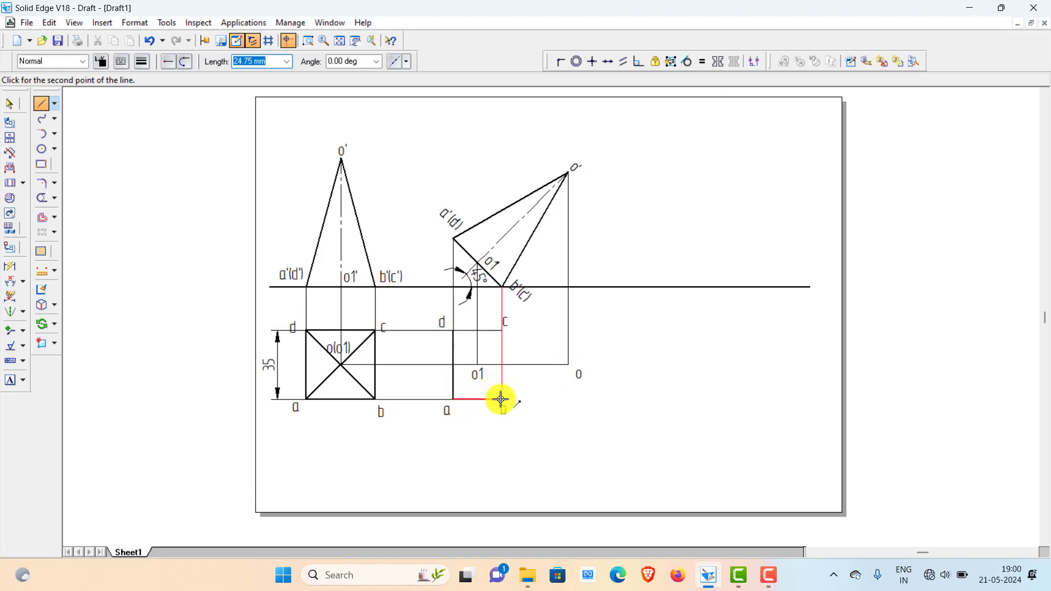
left_click(502, 399)
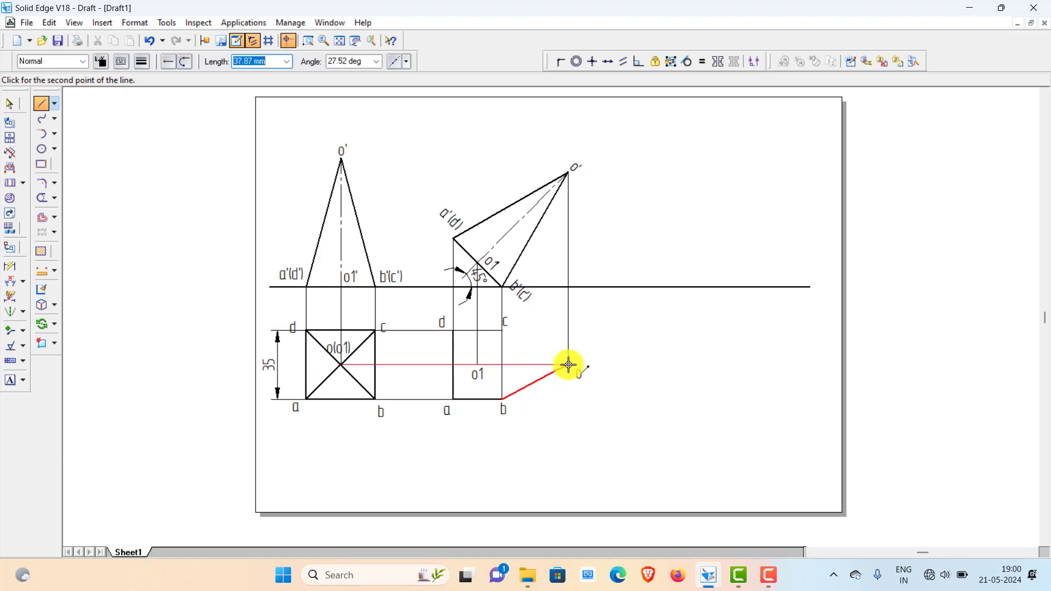
left_click(568, 364)
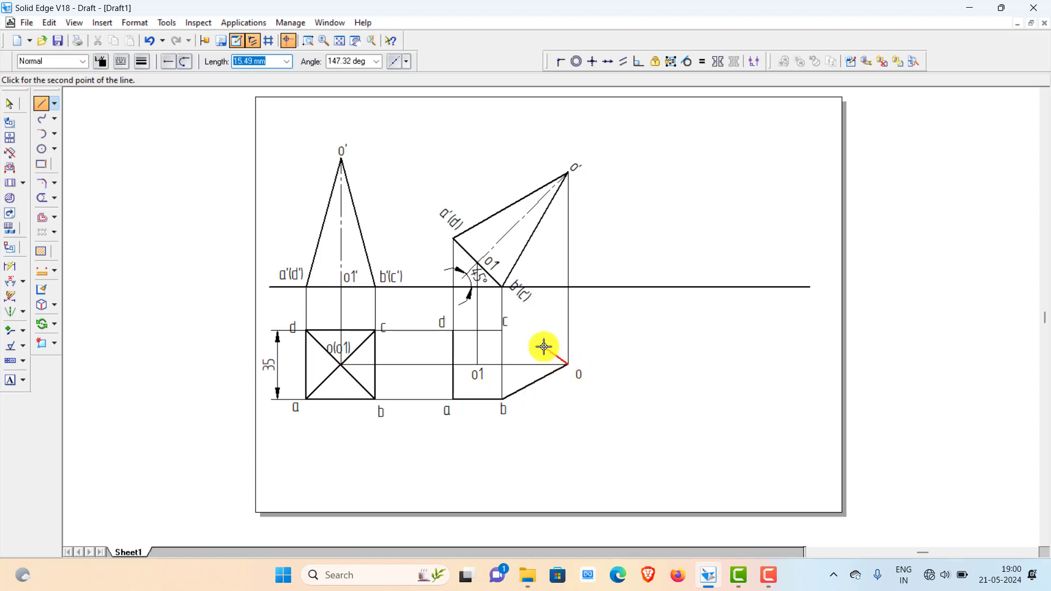
left_click(504, 330)
left_click(454, 331)
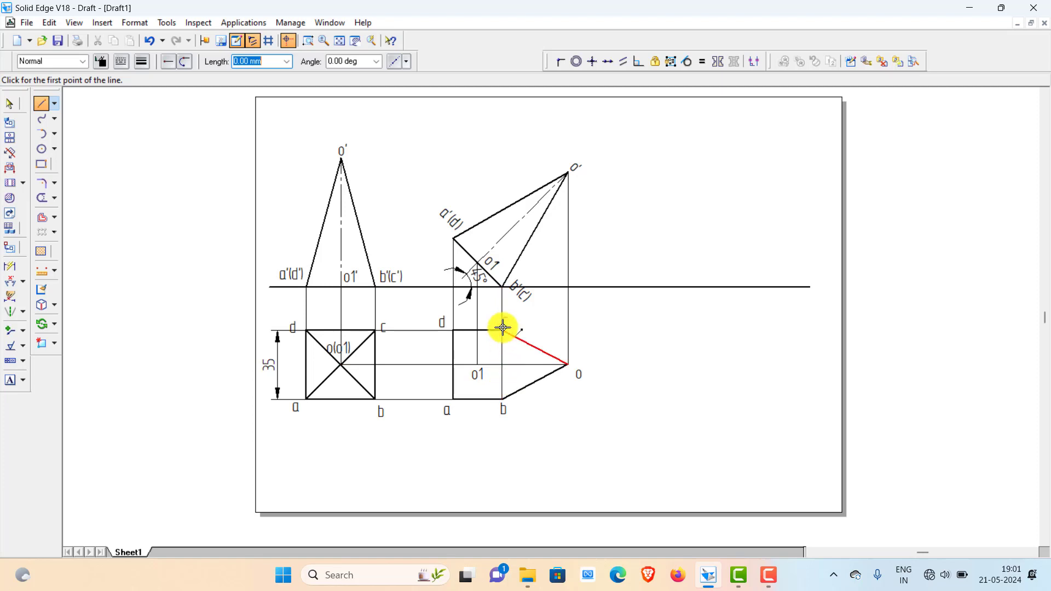
left_click(41, 200)
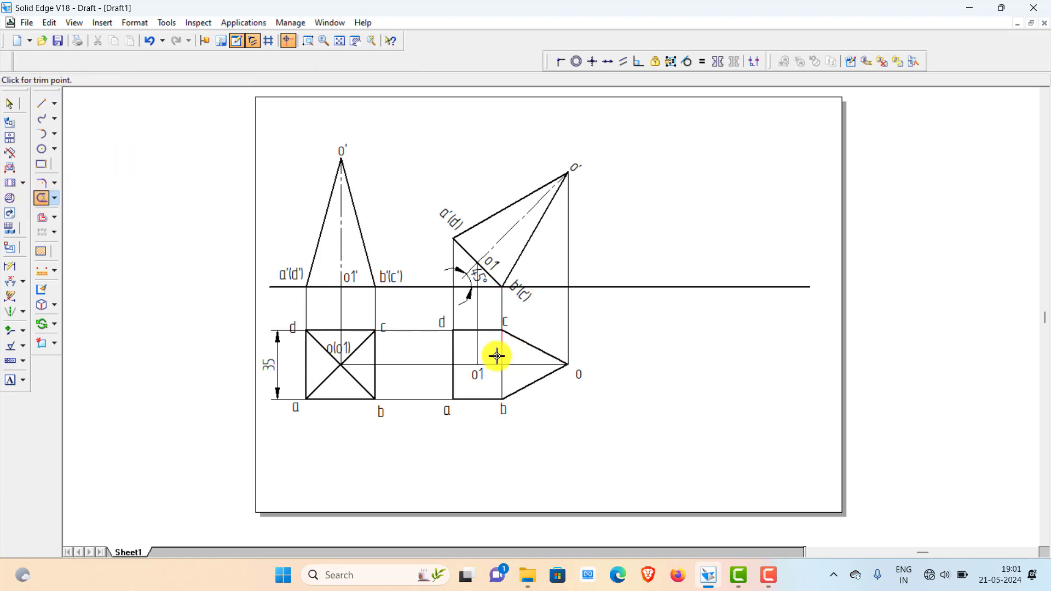
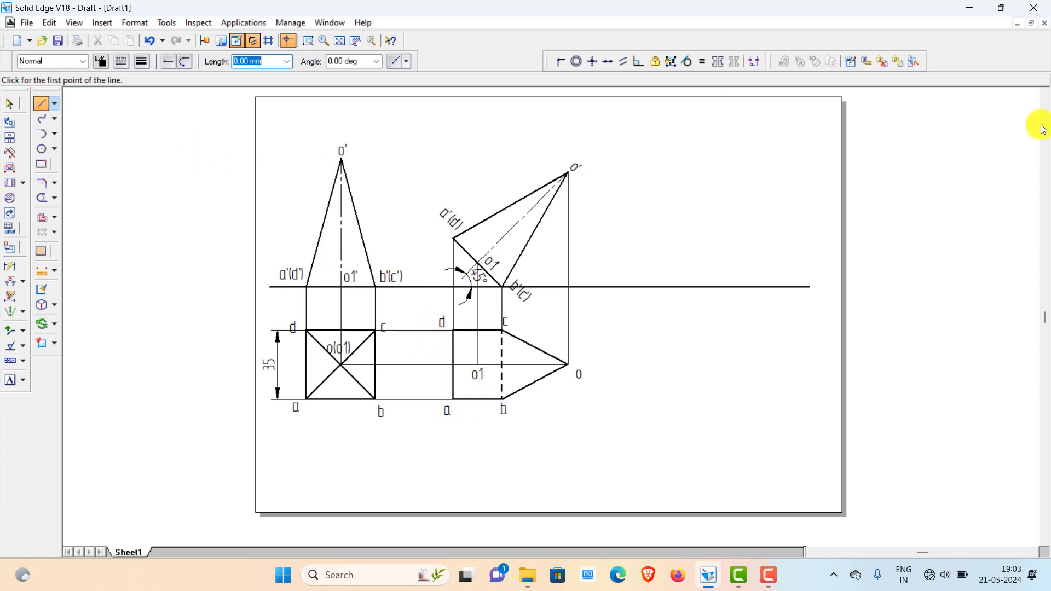
Draw the solid slant edges d-o and o-a in the second top view.
left_click(121, 62)
left_click(133, 88)
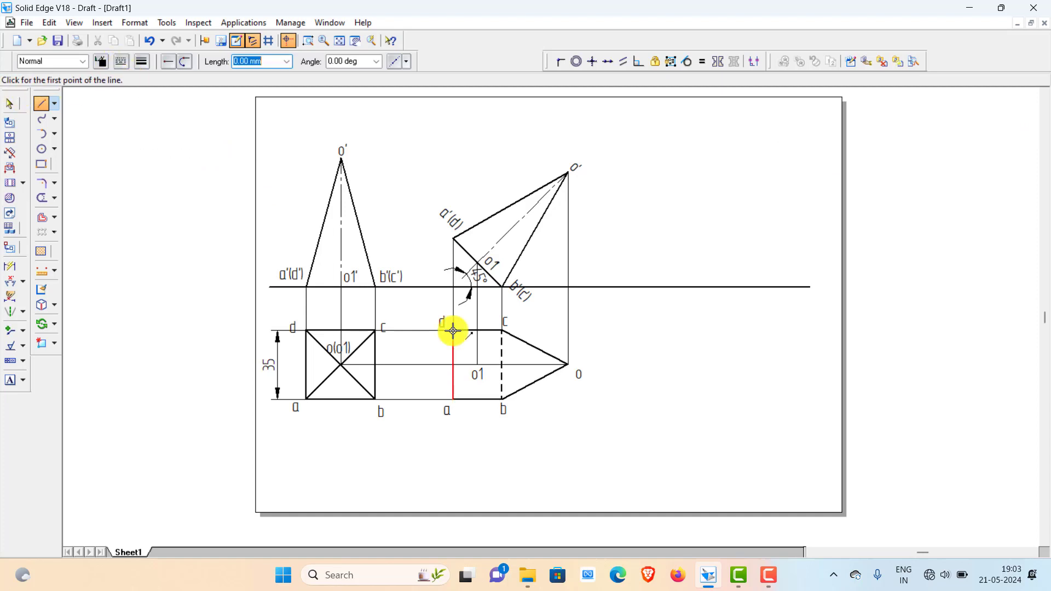
left_click(454, 331)
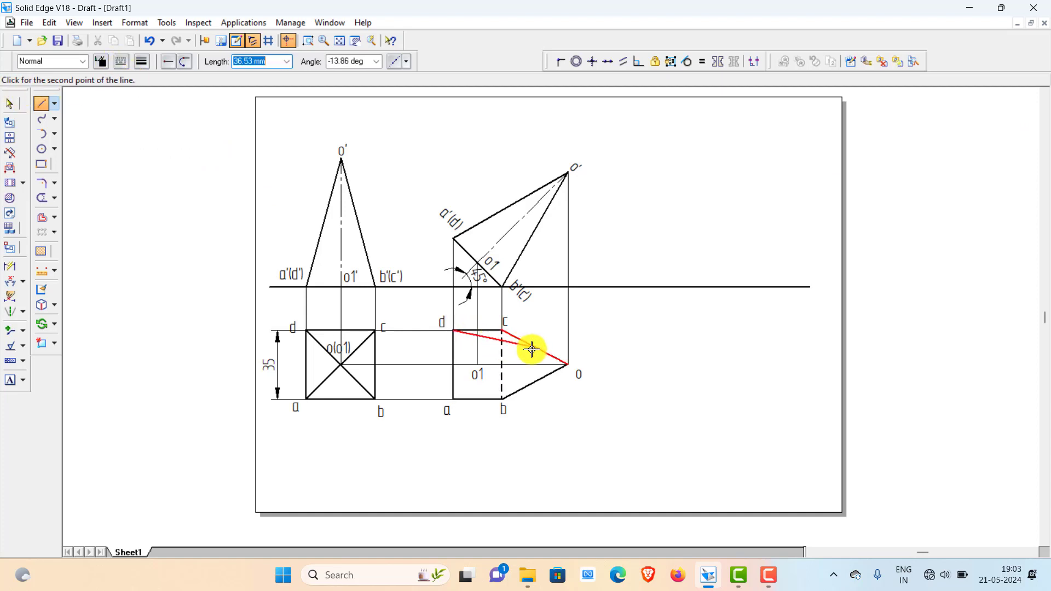
left_click(567, 366)
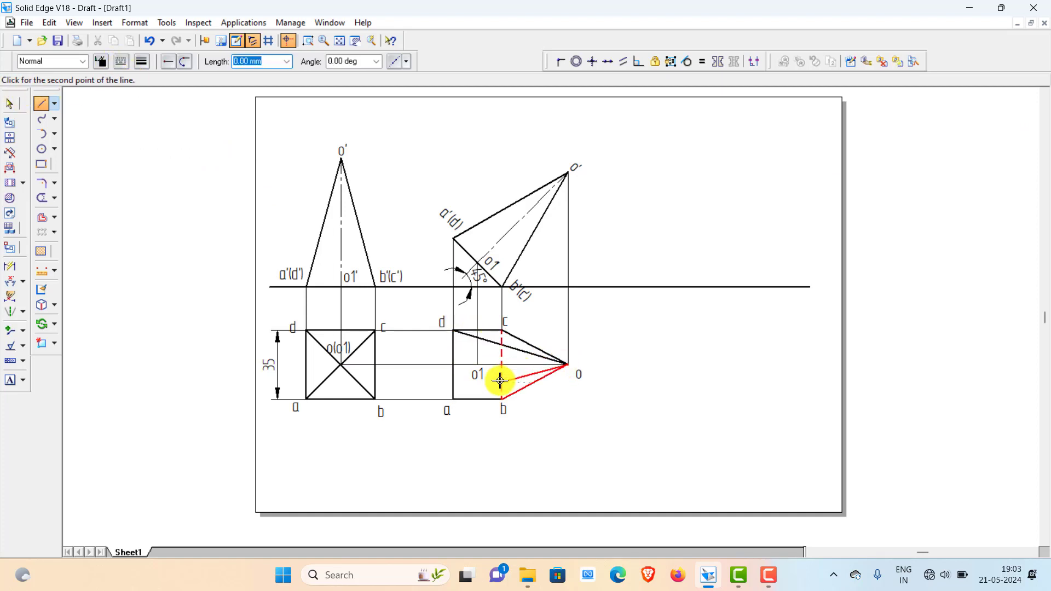
left_click(452, 398)
right_click(525, 366)
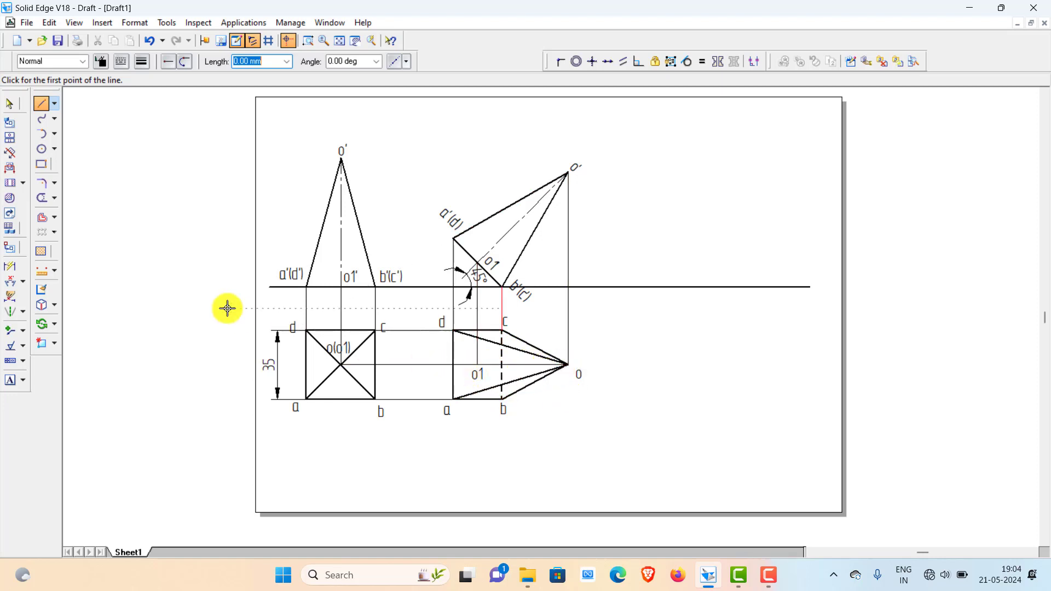
Trim the thin projector between o1 and o in the second top view, and draw the axis there as a chain line.
left_click(42, 198)
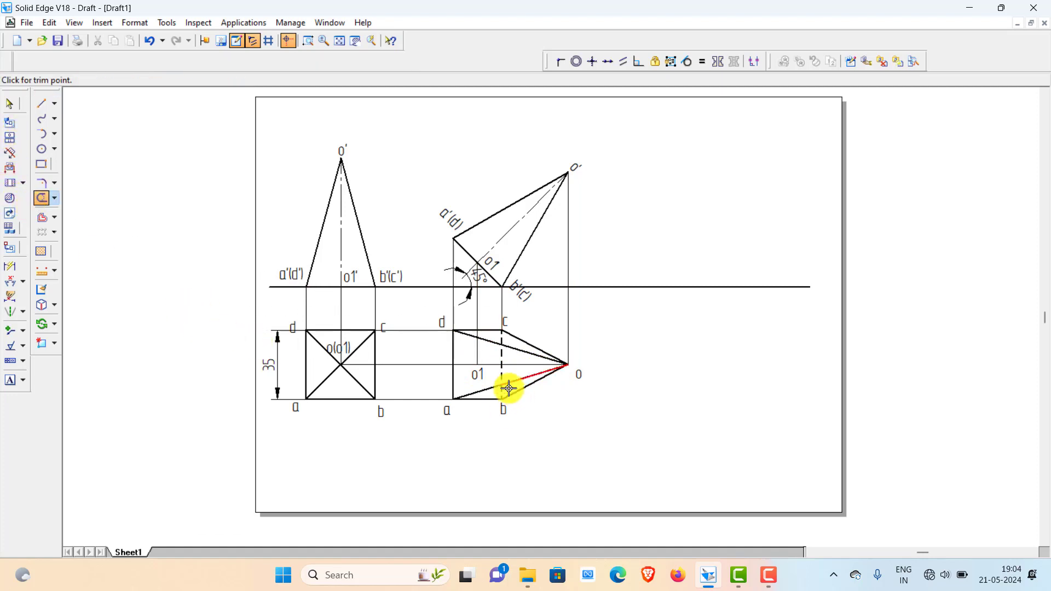
left_click(522, 365)
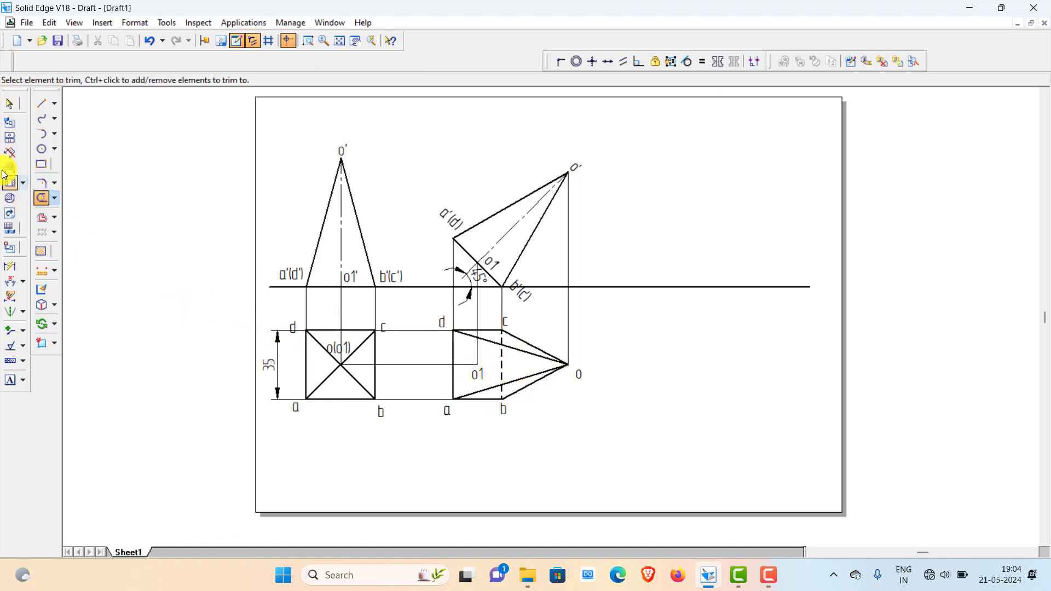
left_click(41, 103)
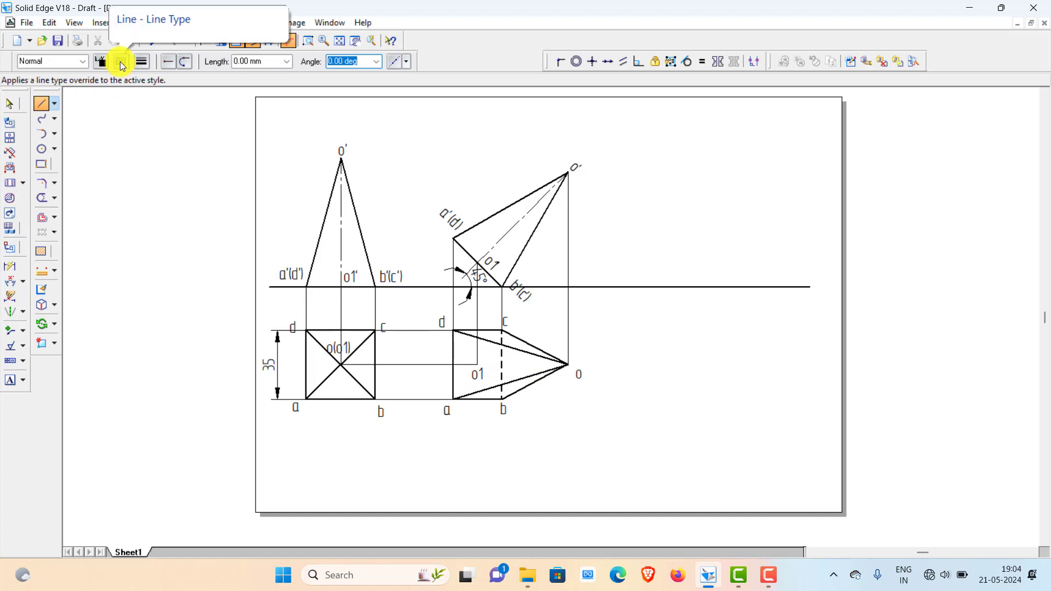
left_click(121, 61)
left_click(143, 104)
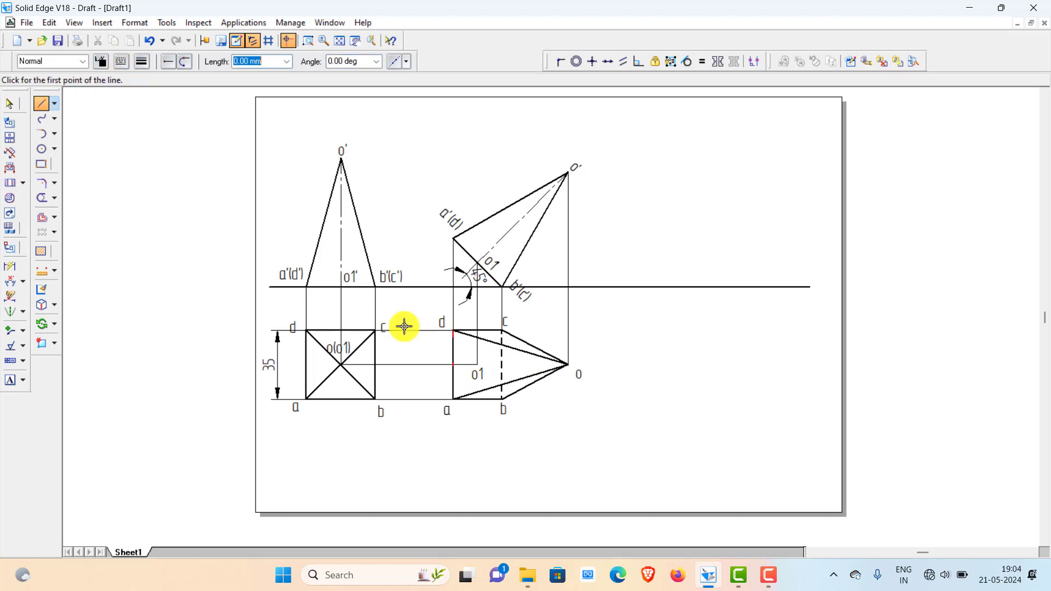
left_click(478, 365)
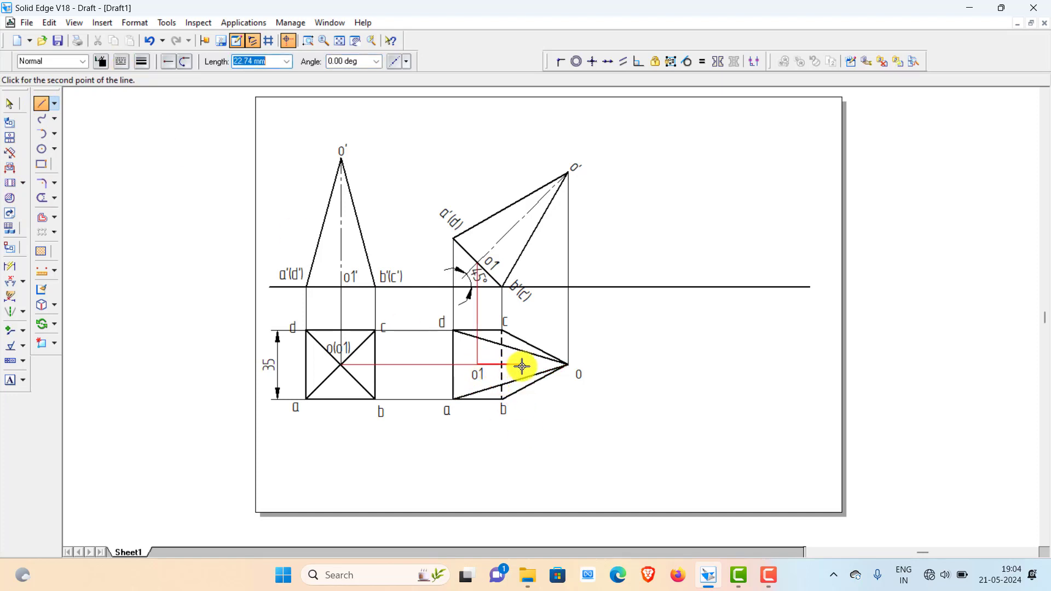
left_click(567, 366)
key("Escape")
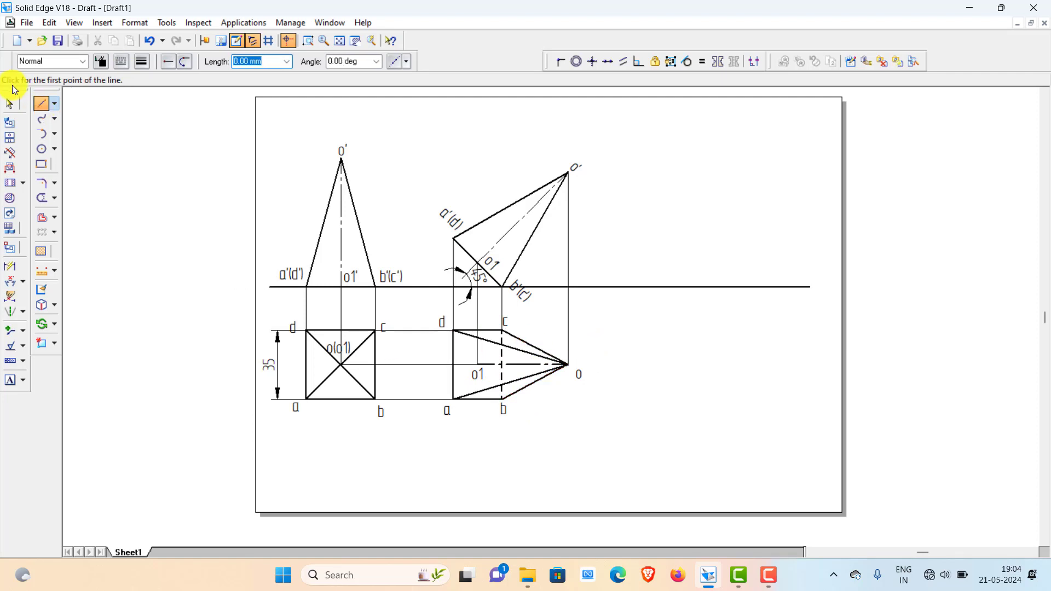
Reduce the line width of the chain axis between o1 and o in the second top view.
left_click(7, 106)
left_click(518, 365)
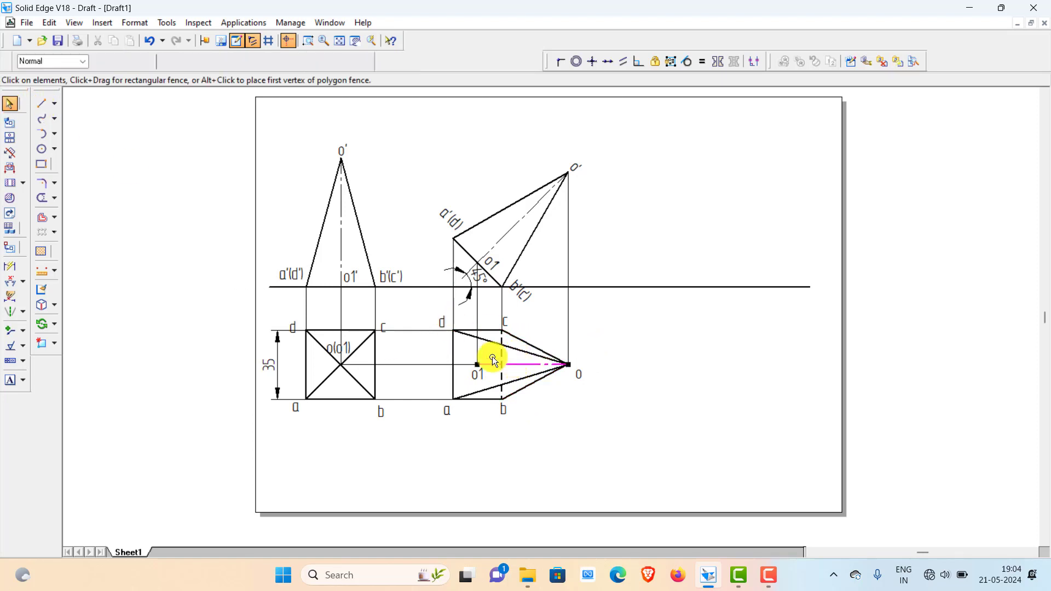
left_click(121, 61)
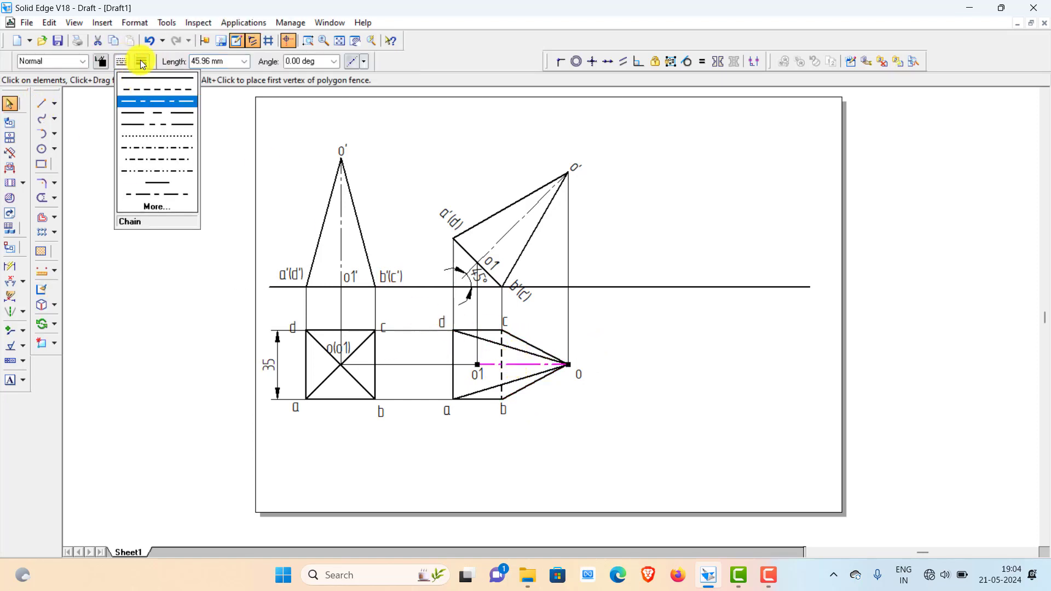
left_click(141, 62)
left_click(146, 74)
left_click(744, 402)
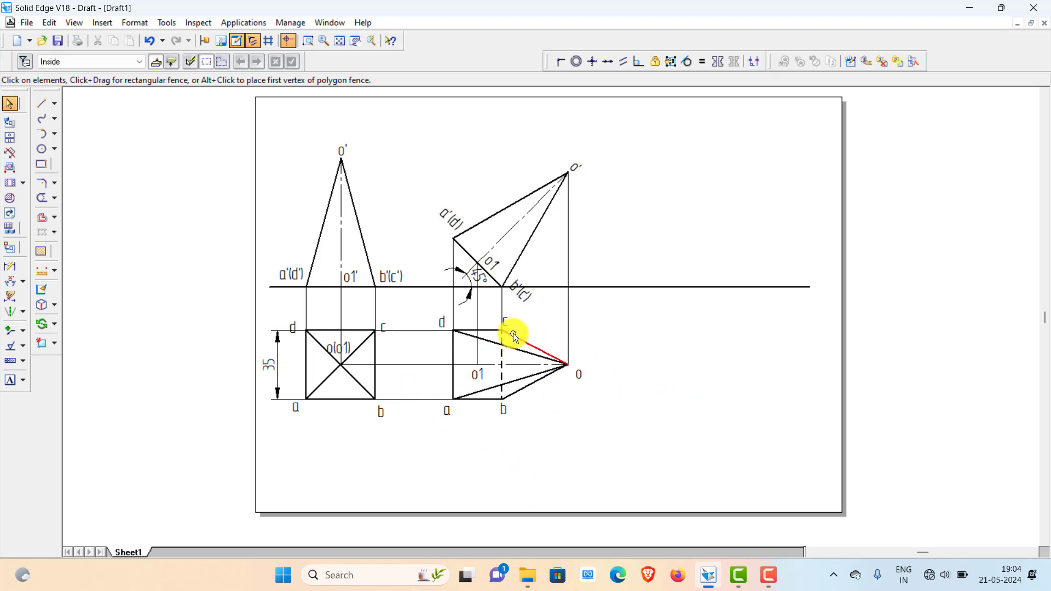
left_click(504, 395)
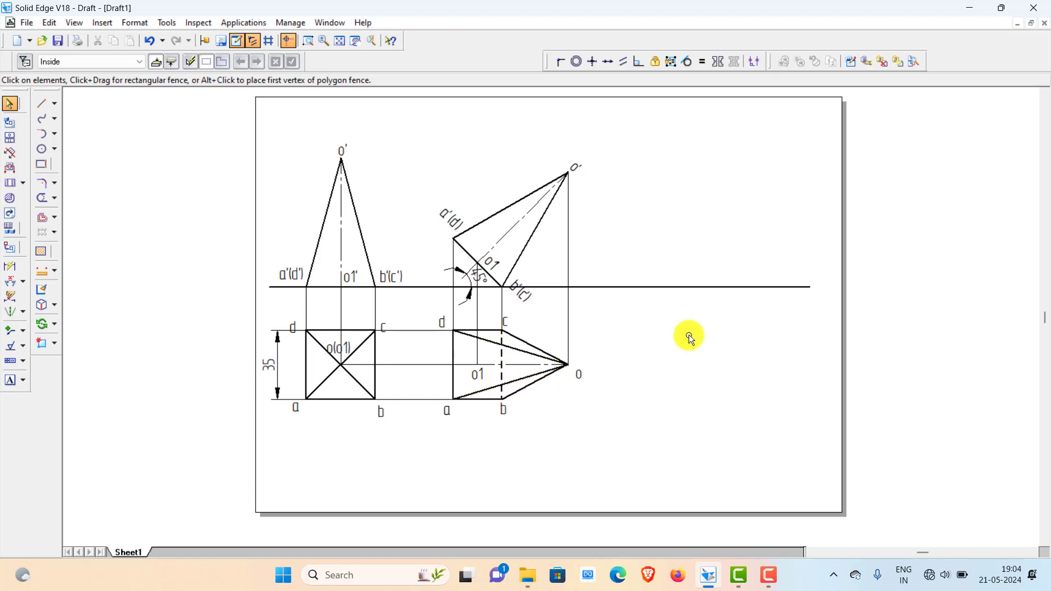
Check the pyramid problem statement in Camtasia, and return to the Solid Edge drawing.
left_click(739, 582)
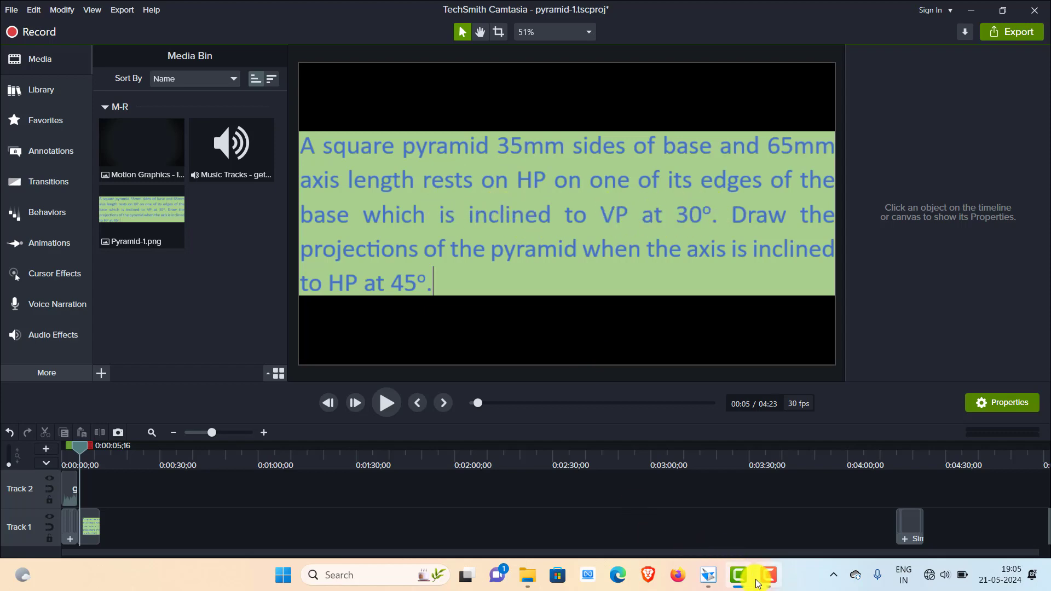
left_click(709, 575)
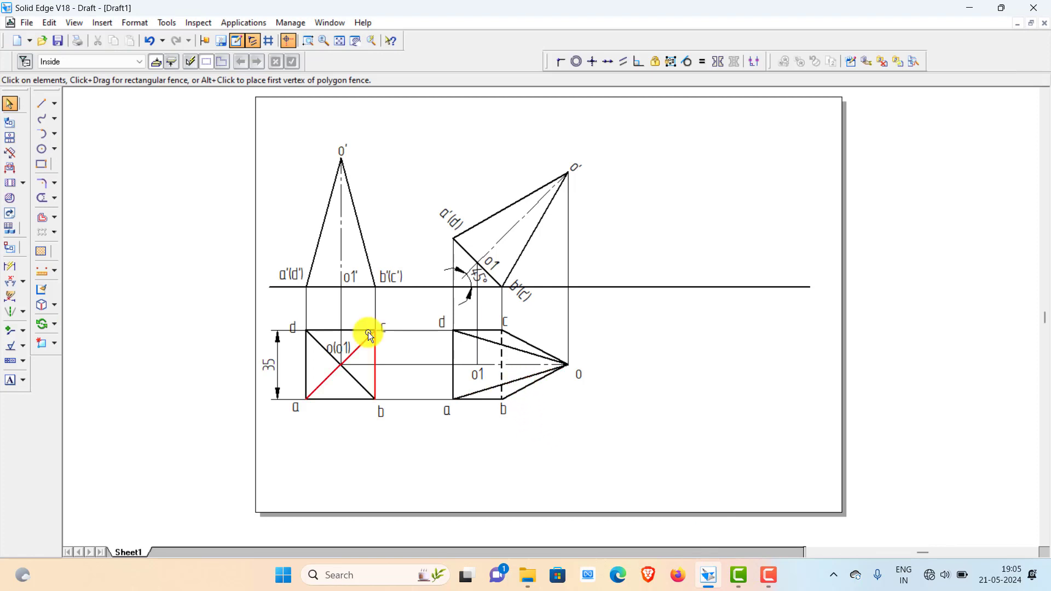
left_click_drag(421, 303, 618, 453)
left_click(704, 383)
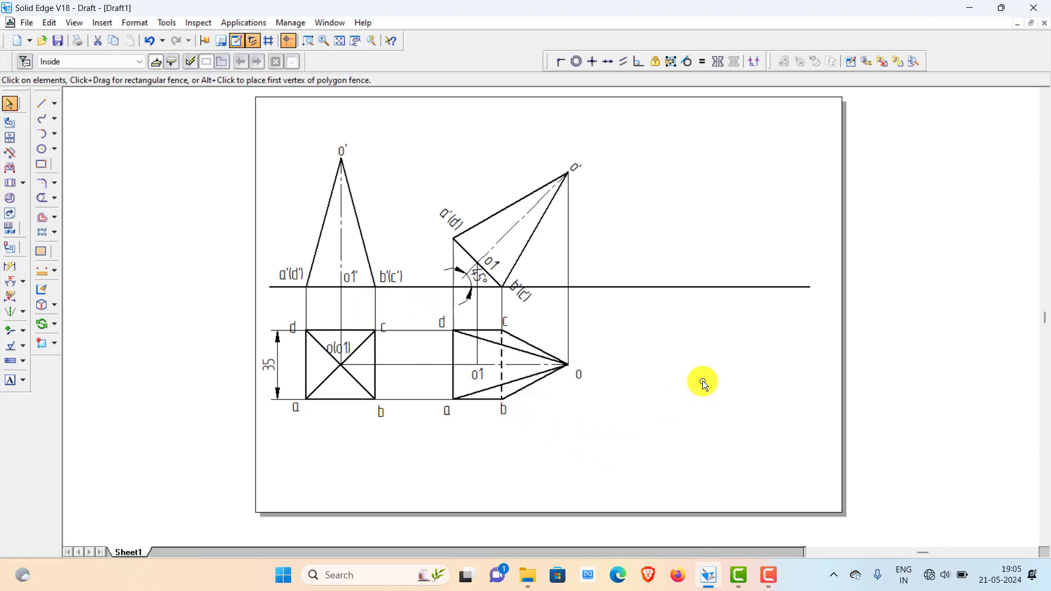
Draw an inclined line about 116 mm long from near the reference line's right end, sloping down towards the second top view.
left_click(39, 104)
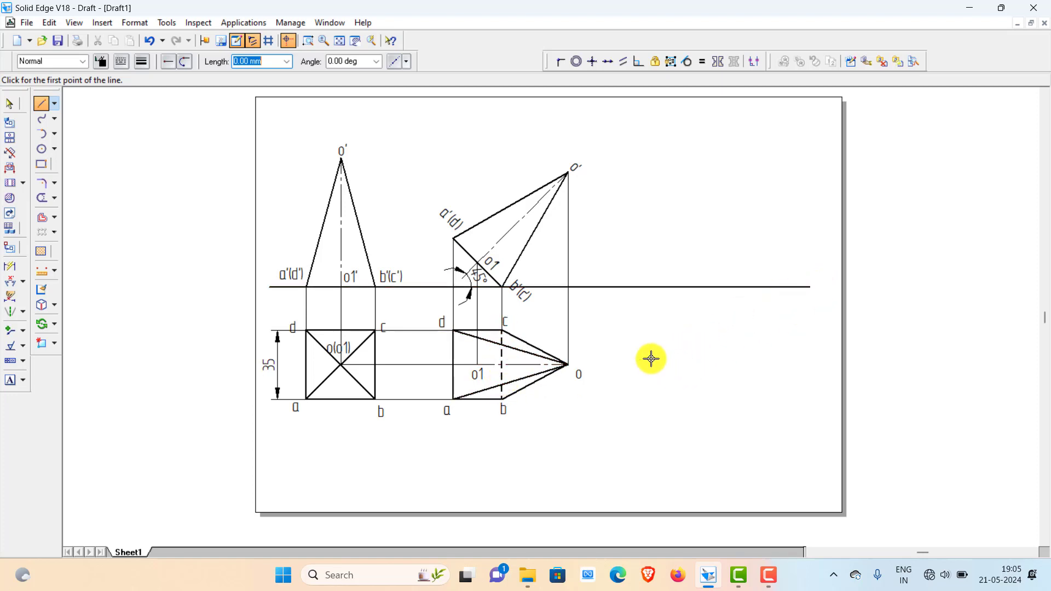
left_click(787, 287)
left_click(600, 418)
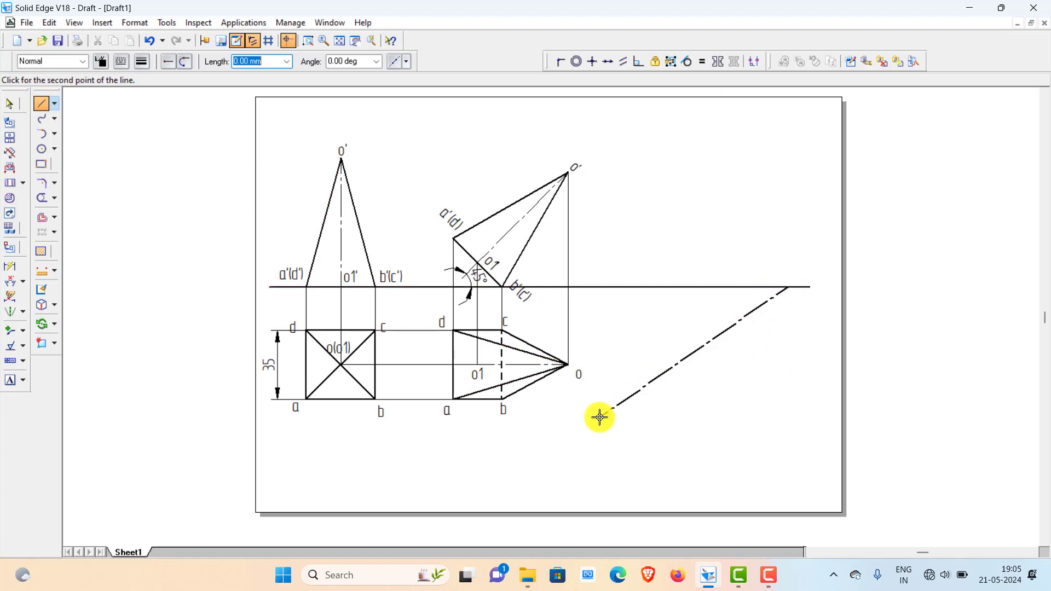
Change the inclined line to a thin, continuous line.
left_click(10, 103)
left_click(683, 363)
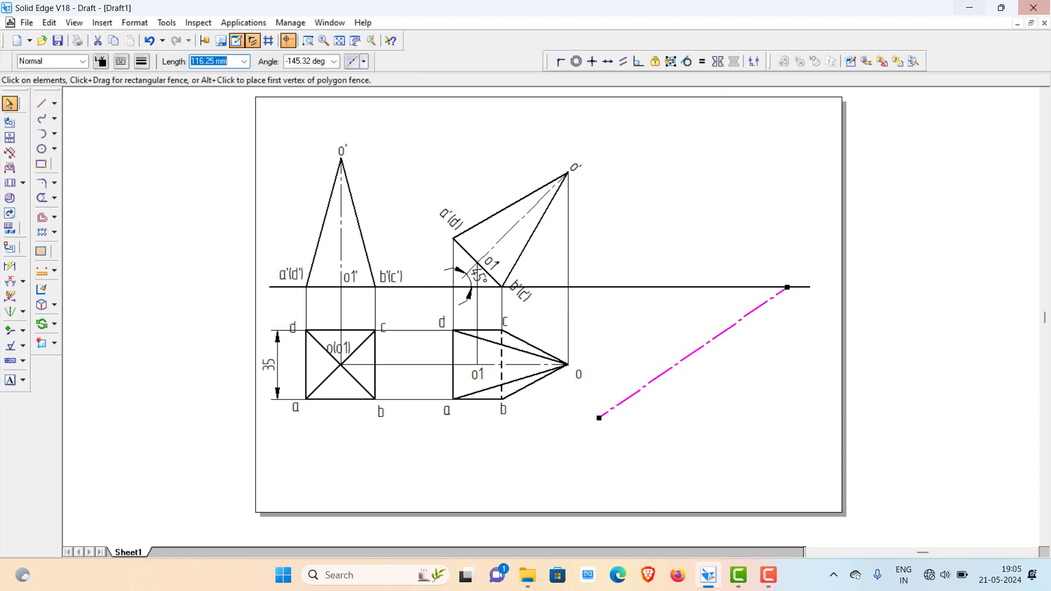
left_click(142, 61)
left_click(121, 74)
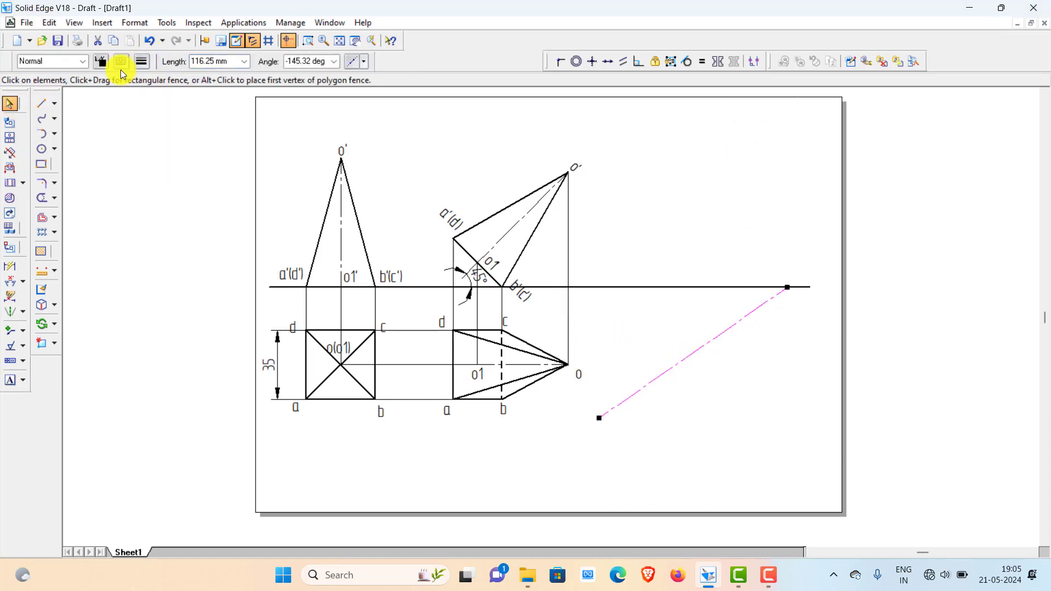
left_click(121, 60)
left_click(136, 92)
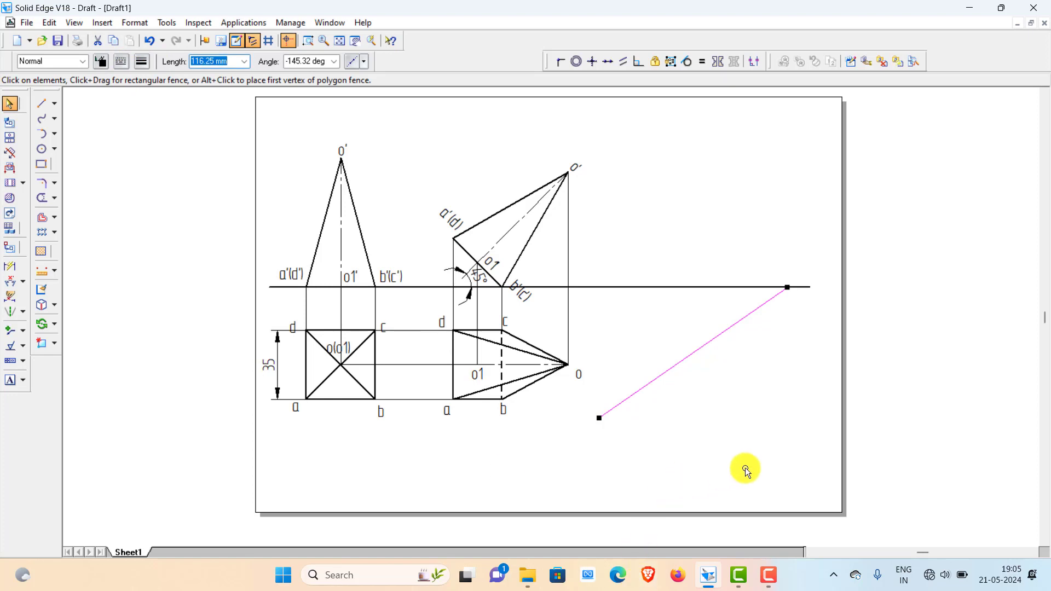
left_click(736, 379)
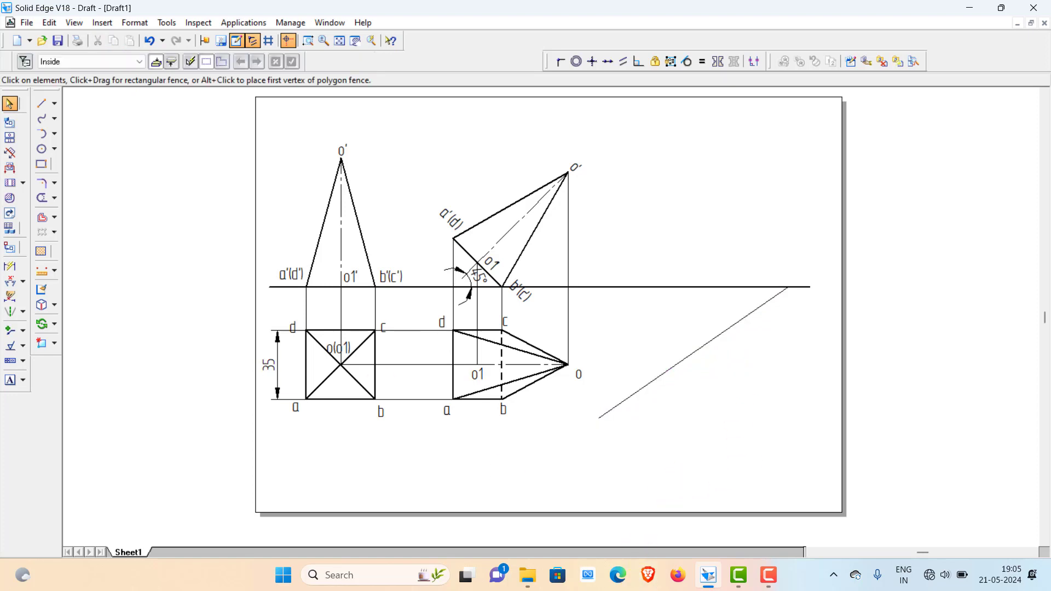
Dimension the angle between the reference line and the inclined line, and set it to 30°.
left_click(11, 282)
left_click(733, 325)
left_click(693, 283)
left_click(693, 316)
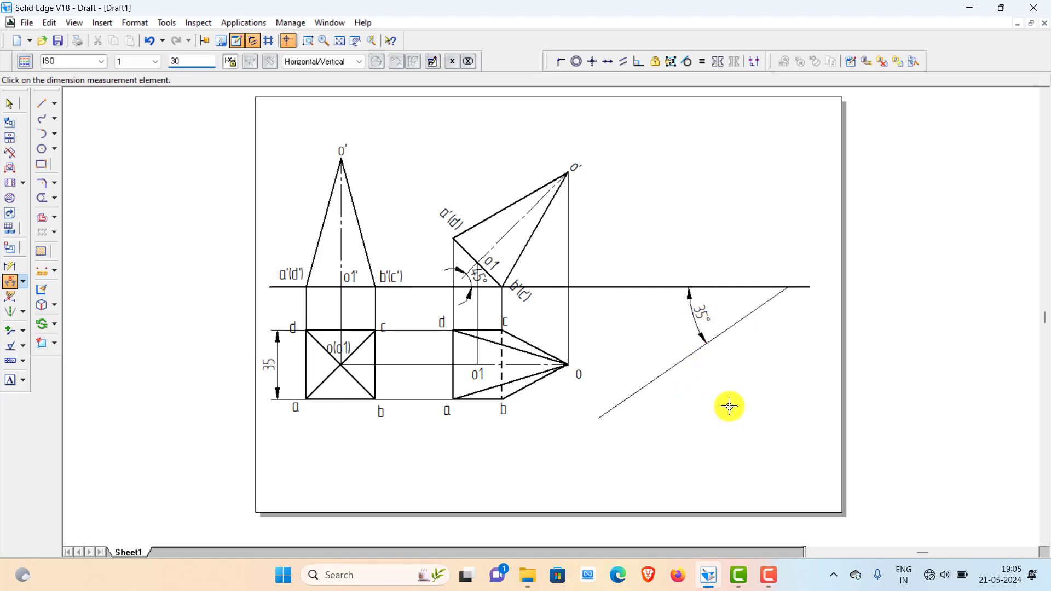
type("30")
key("Return")
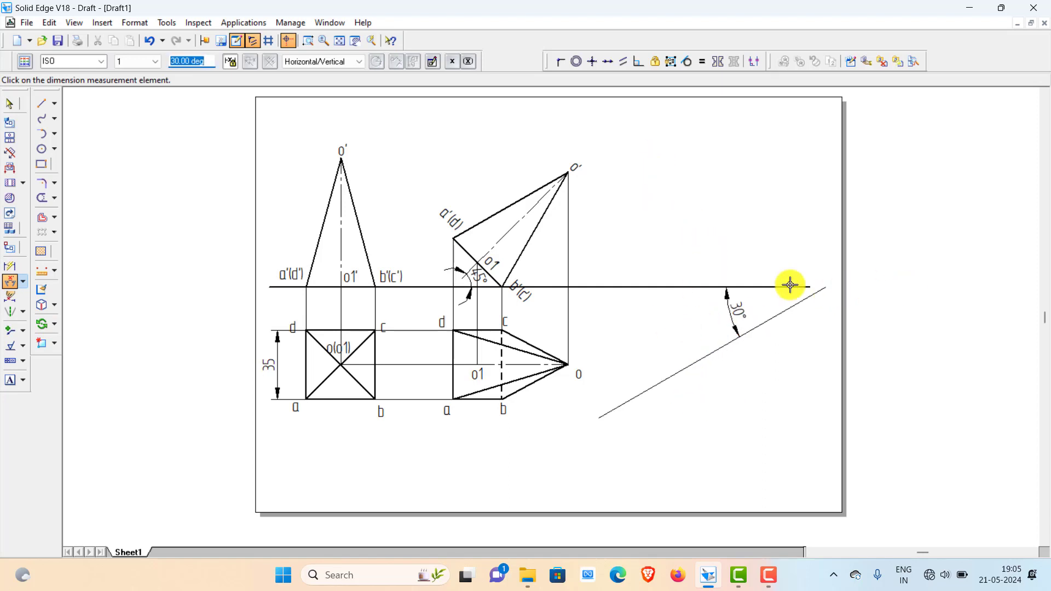
Move the 30° inclined line to the left so its upper end lies on the reference line.
left_click(8, 106)
left_click(761, 327)
left_click_drag(761, 327, 717, 333)
left_click(715, 375)
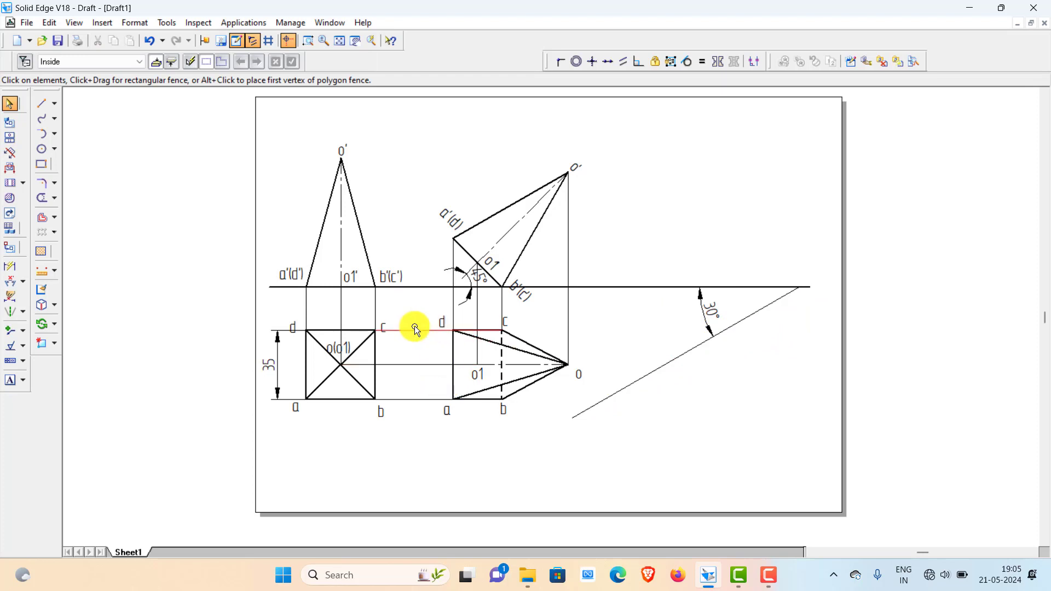
Copy the complete second top view with its labels to the space below the 30° inclined line.
left_click_drag(415, 305, 607, 449)
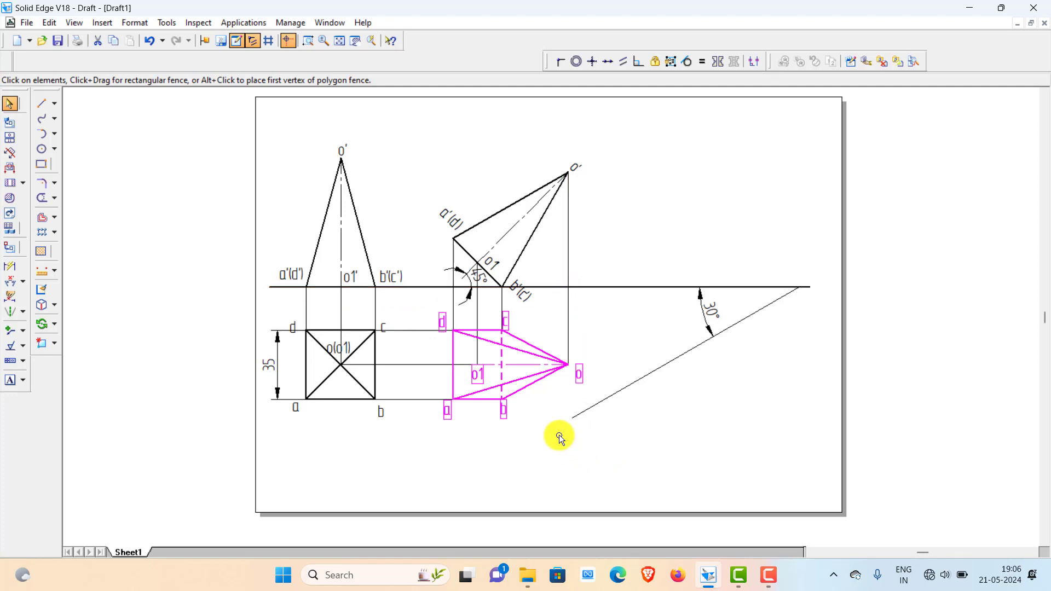
left_click_drag(521, 392, 774, 448)
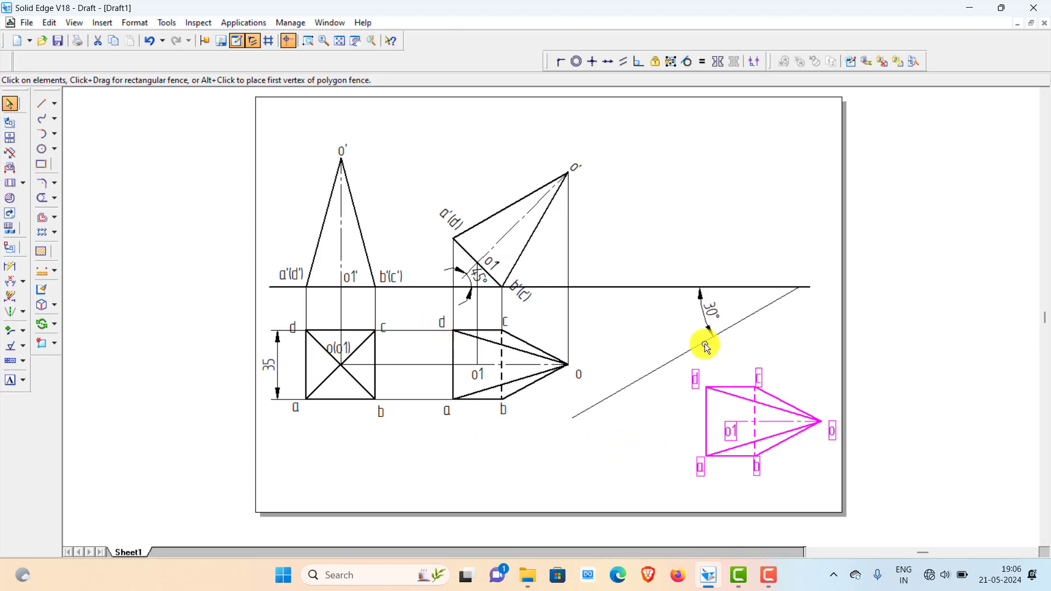
Rotate the copied top view clockwise about point b until the apex points down to the right, and move it left beneath the inclined line.
left_click(42, 323)
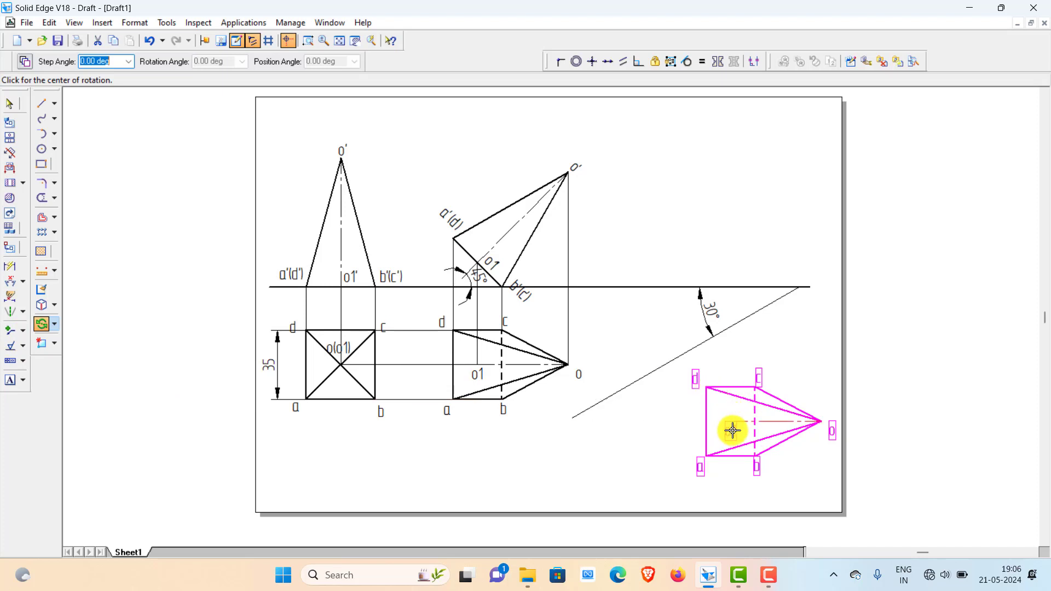
left_click(755, 456)
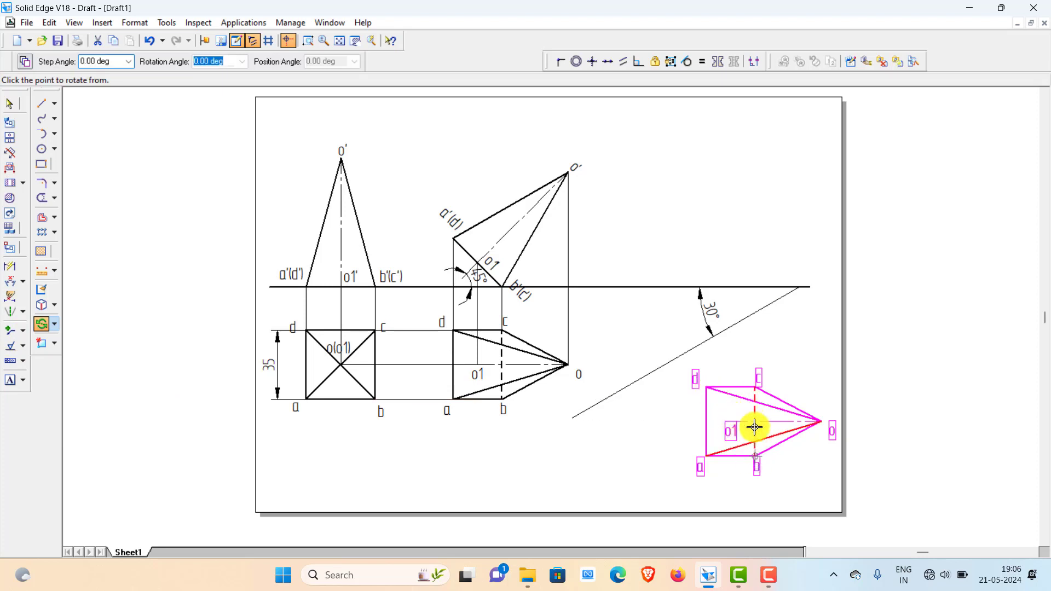
left_click(755, 388)
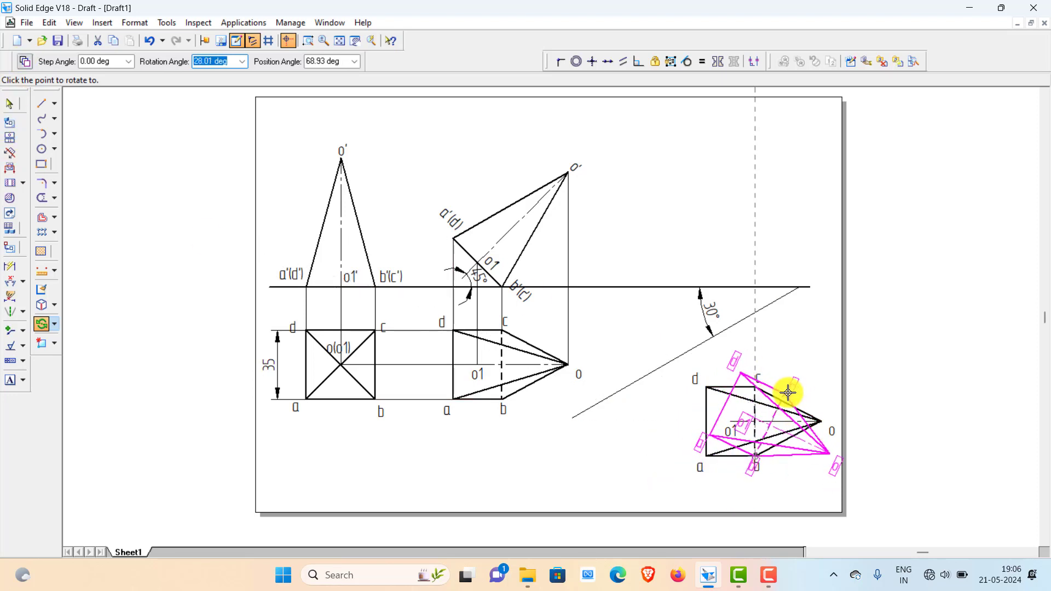
left_click(819, 404)
left_click_drag(792, 437, 704, 435)
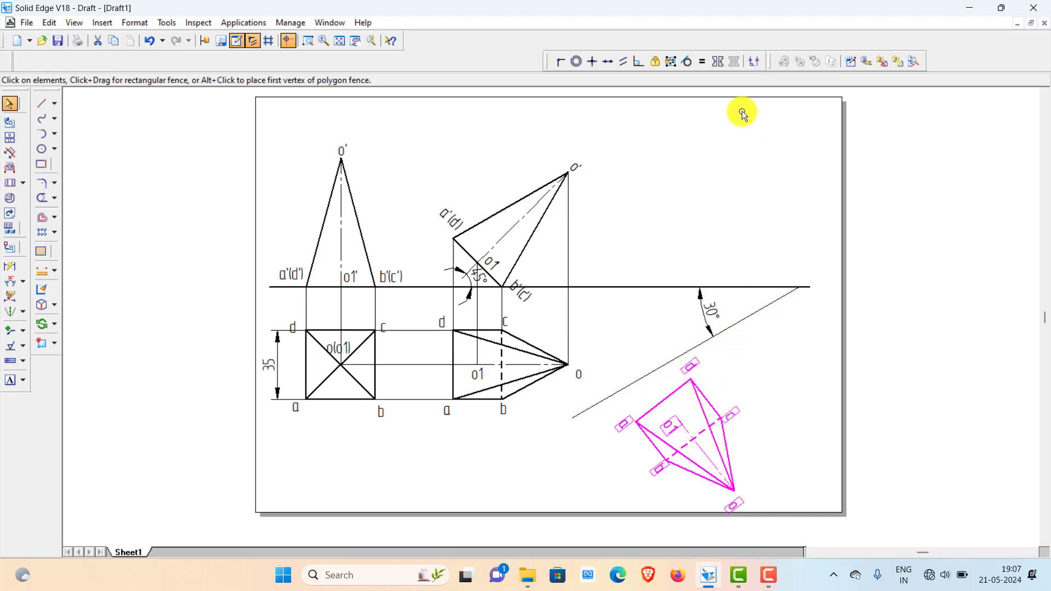
Group the lines of the rotated top view into a rigid set.
left_click(670, 62)
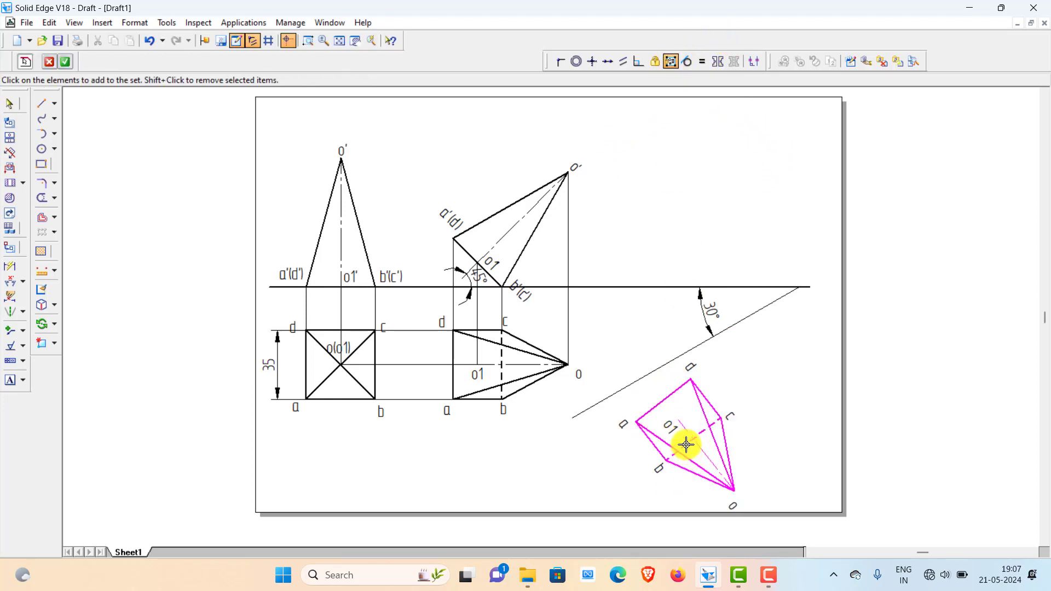
left_click(149, 40)
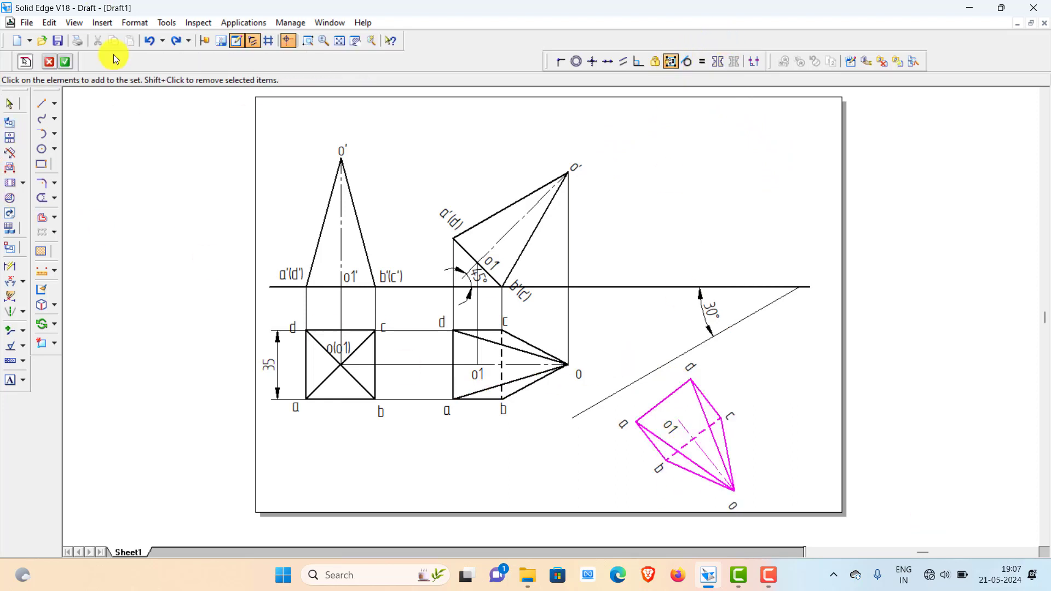
left_click(66, 62)
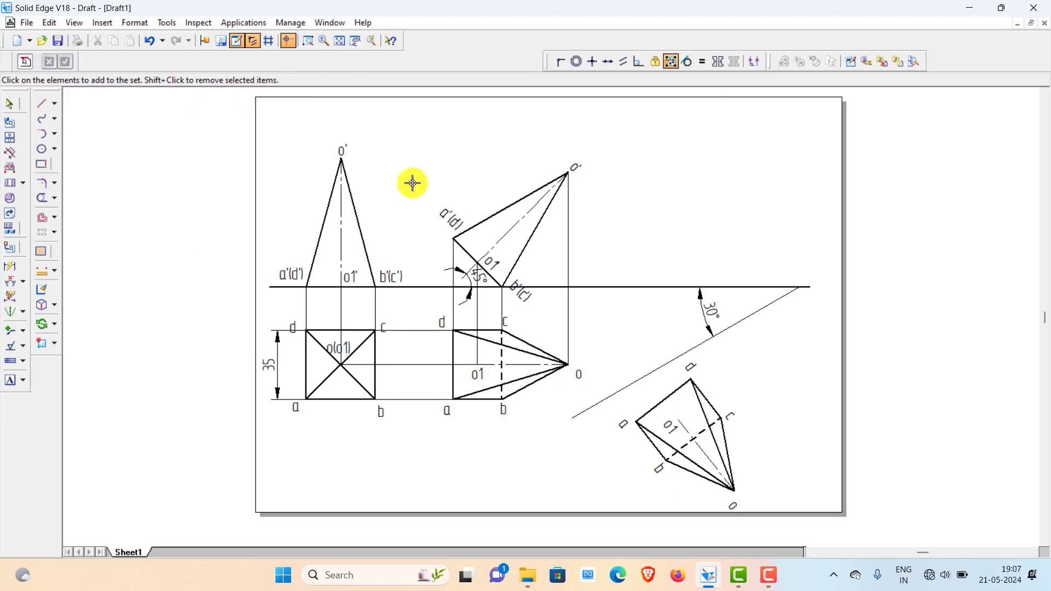
Move the rotated top view with its labels up to the 30° inclined line and make its dashed edge bc collinear with that line.
left_click(9, 104)
left_click_drag(606, 353, 790, 537)
left_click_drag(696, 467, 666, 409)
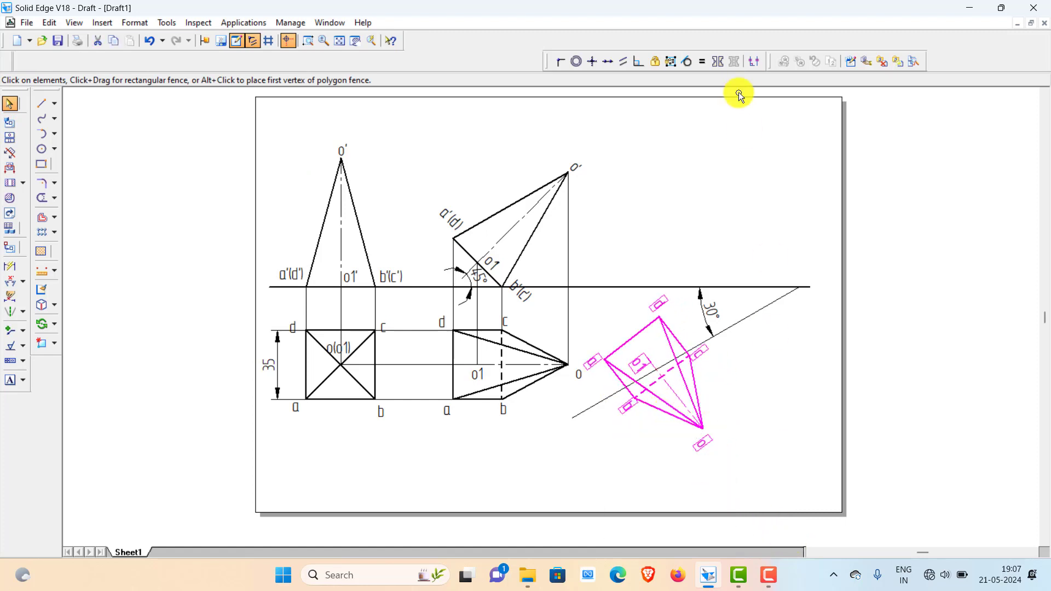
left_click(609, 62)
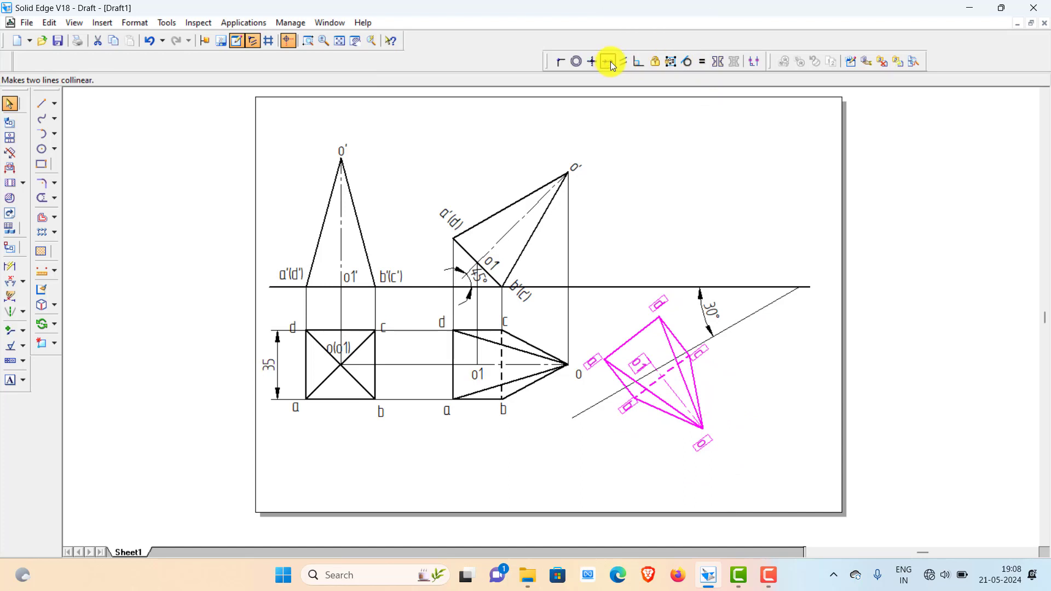
left_click(649, 387)
left_click(660, 384)
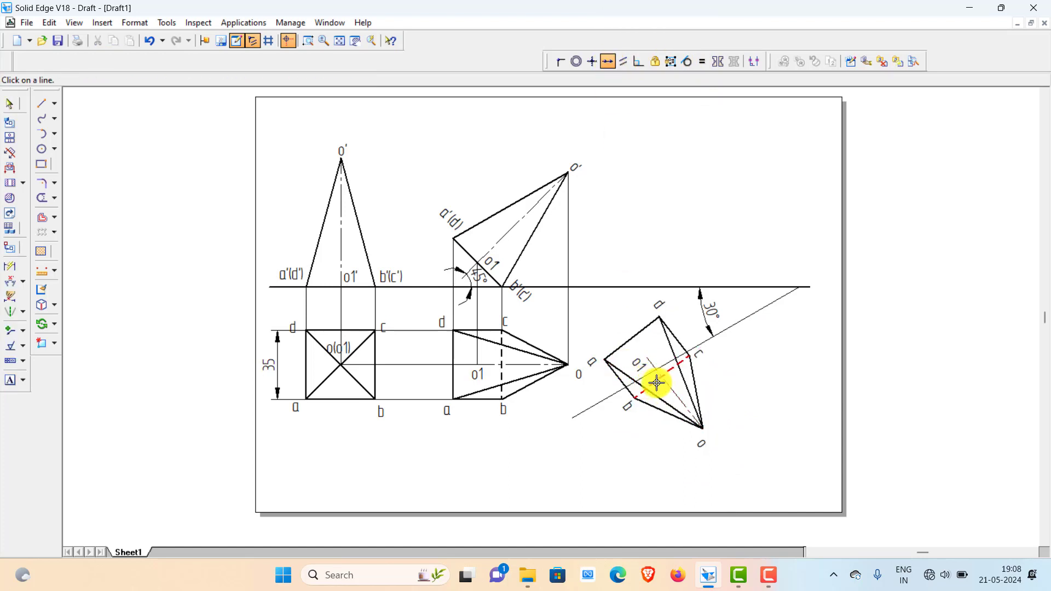
left_click(705, 342)
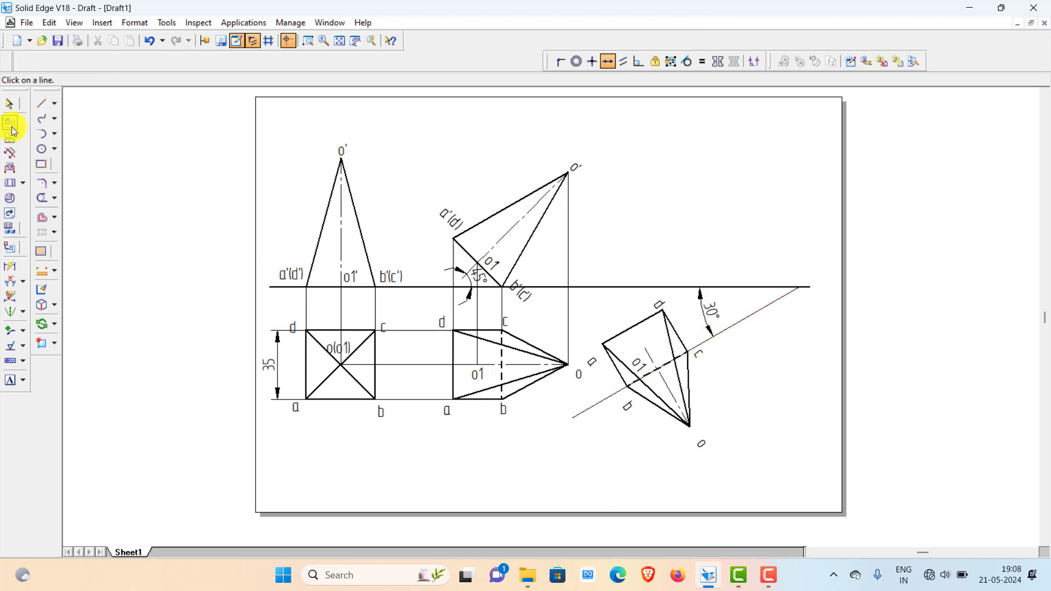
Reposition the labels a, b and o beside their corners in the rotated top view.
left_click(10, 103)
left_click(592, 348)
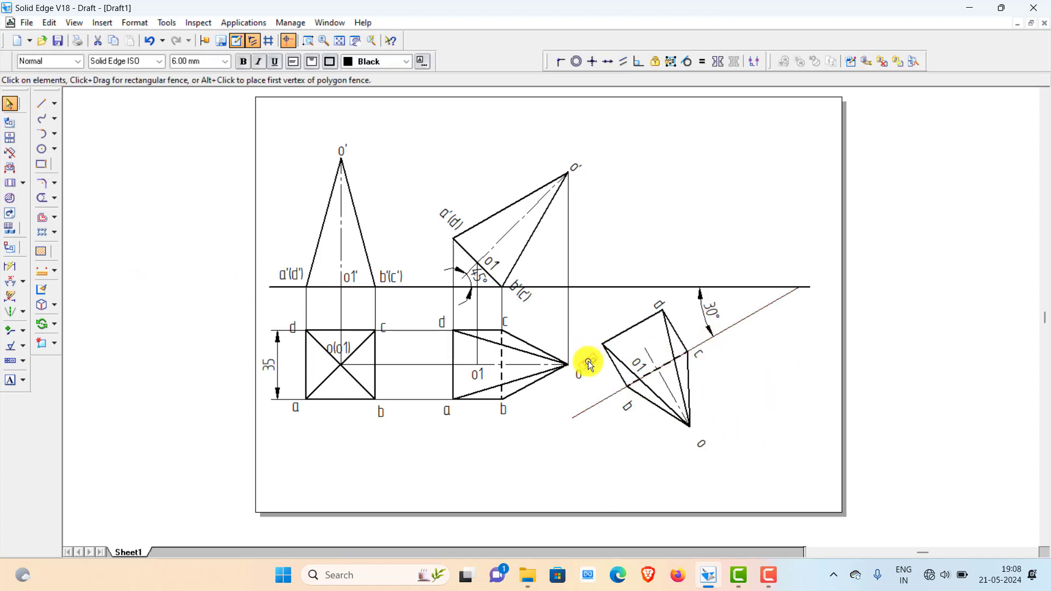
left_click_drag(628, 413, 626, 406)
left_click(703, 445)
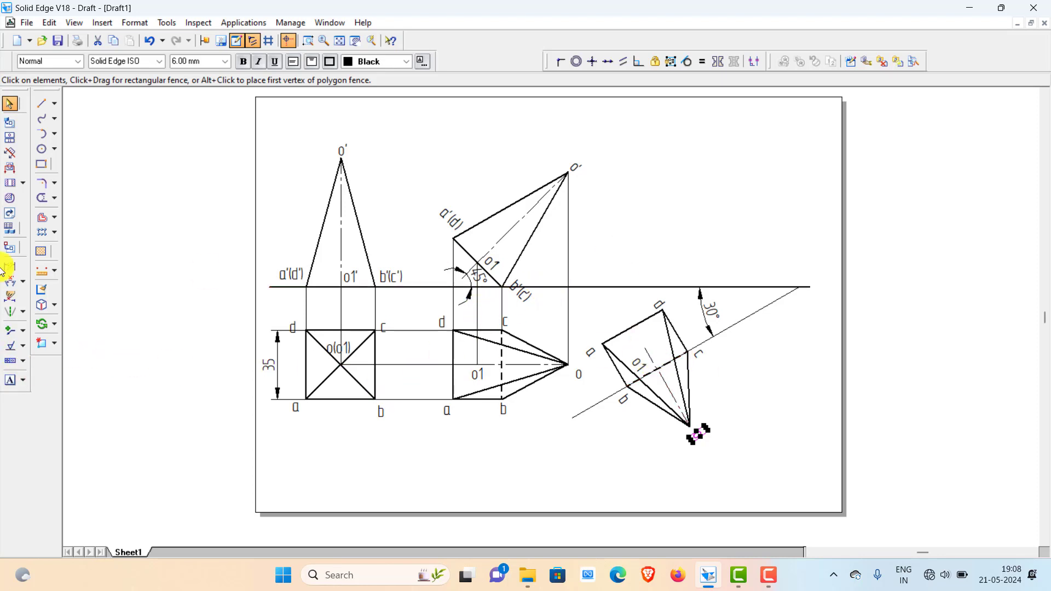
left_click(634, 259)
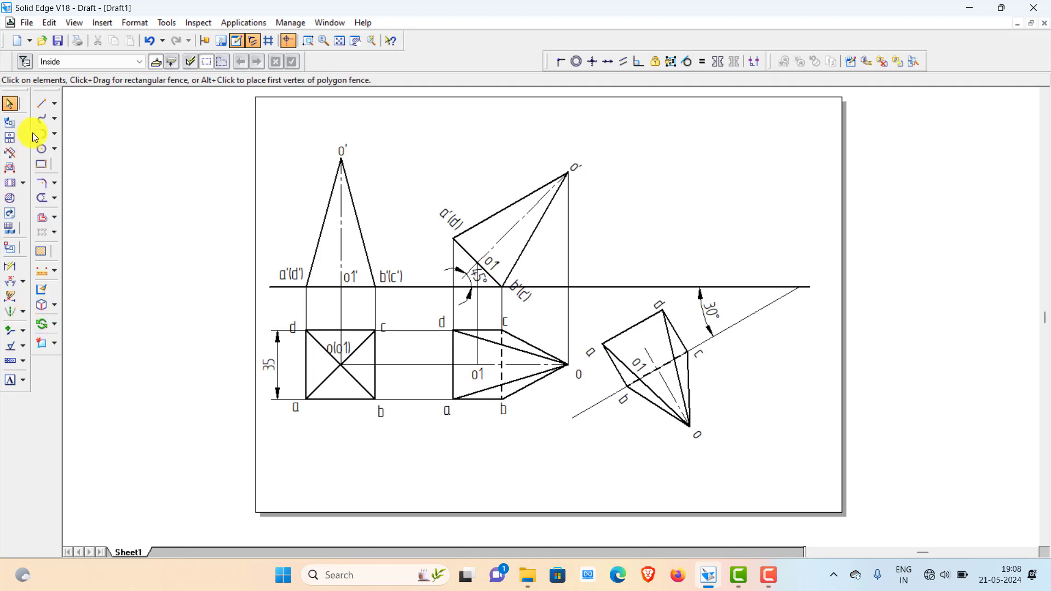
left_click(39, 105)
left_click(605, 343)
left_click(627, 387)
key("Escape")
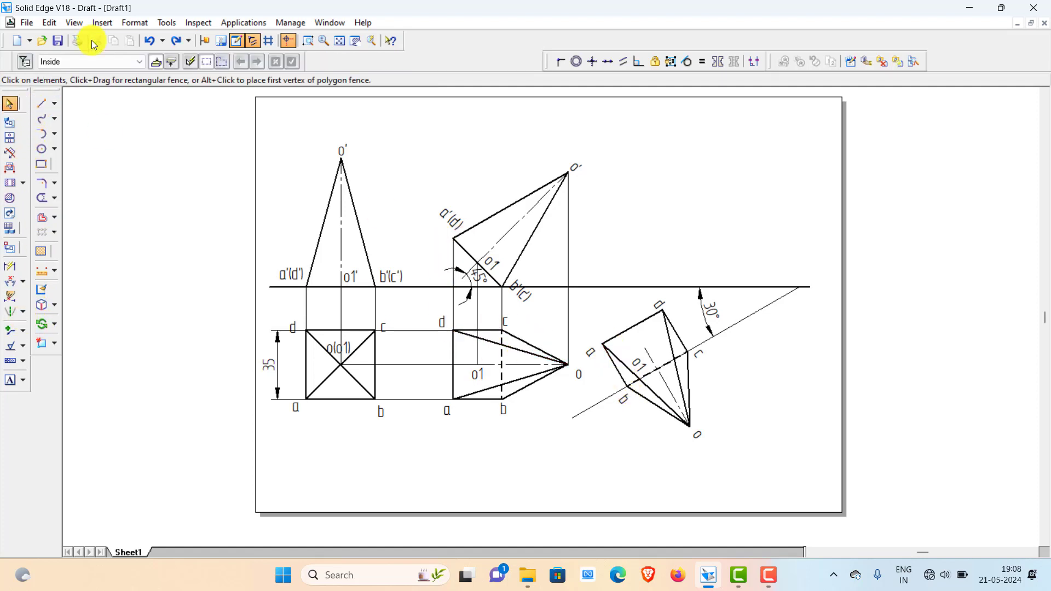
Draw vertical projector lines from points b and c of the rotated top view up to the reference line.
left_click(41, 104)
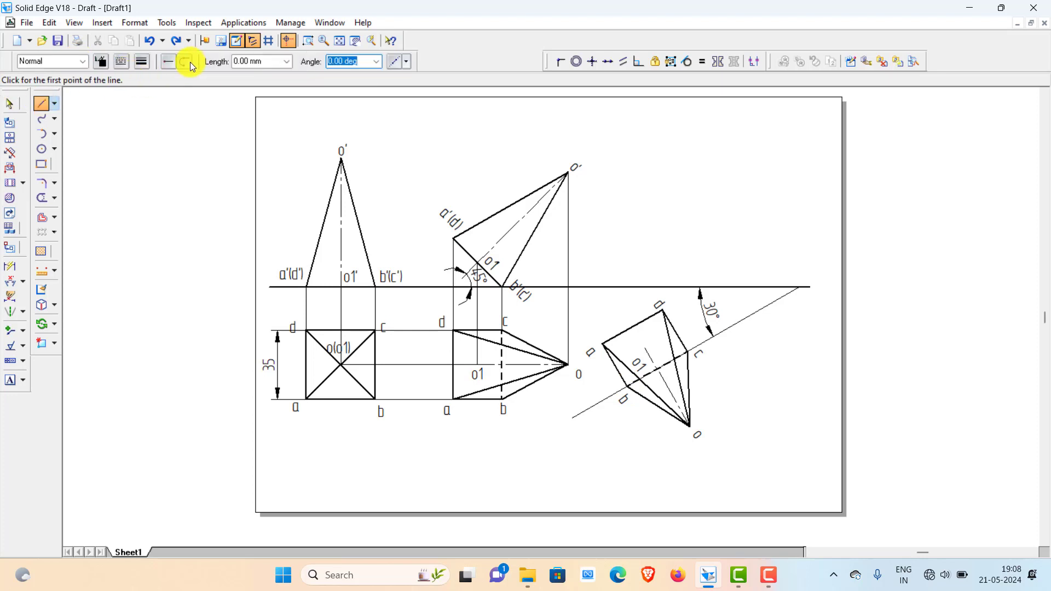
left_click(627, 387)
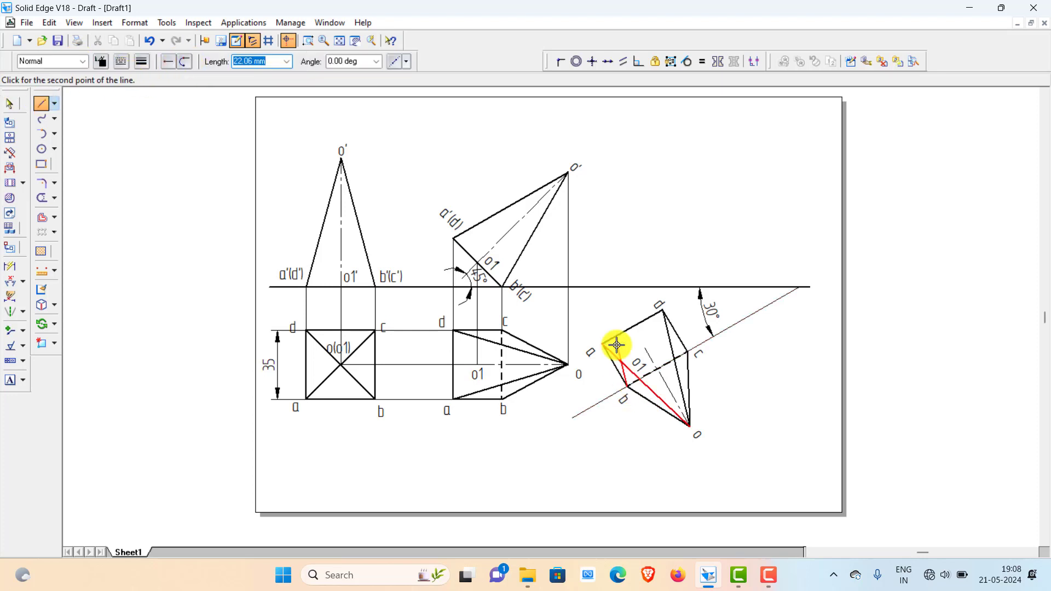
left_click(626, 286)
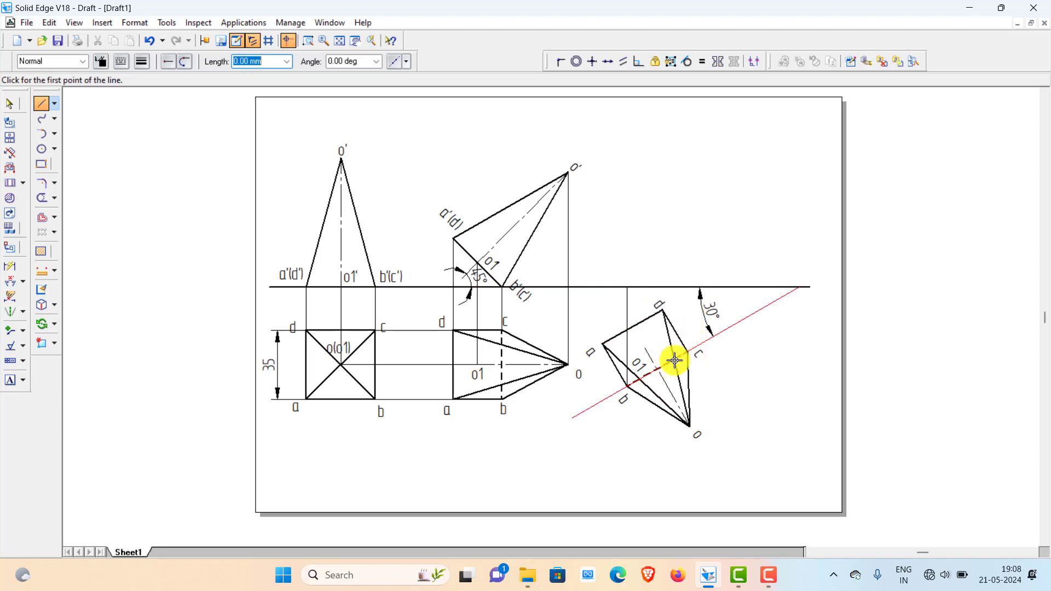
left_click(686, 352)
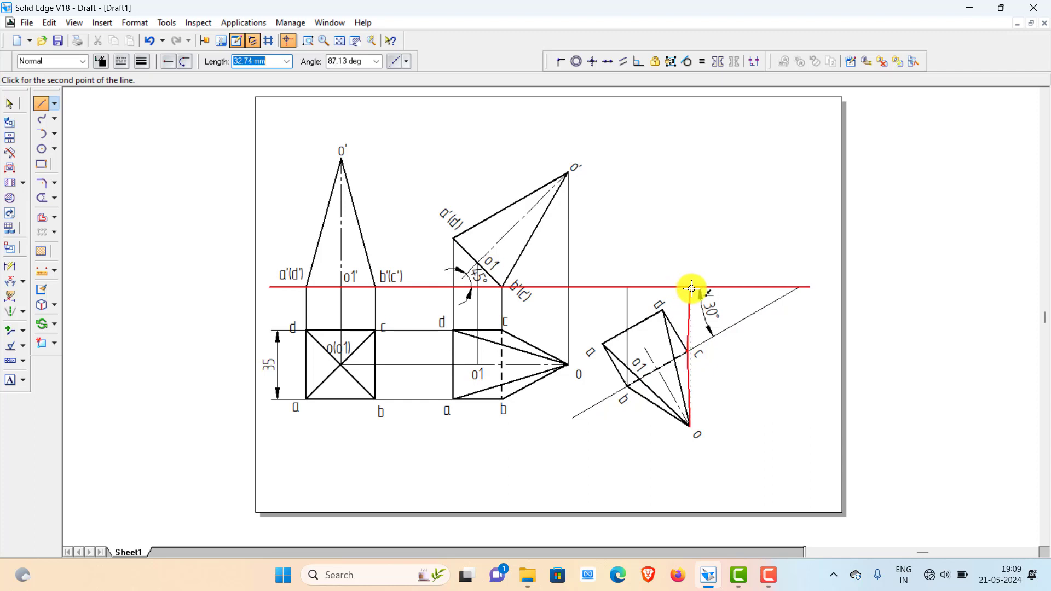
left_click(688, 287)
key("Escape")
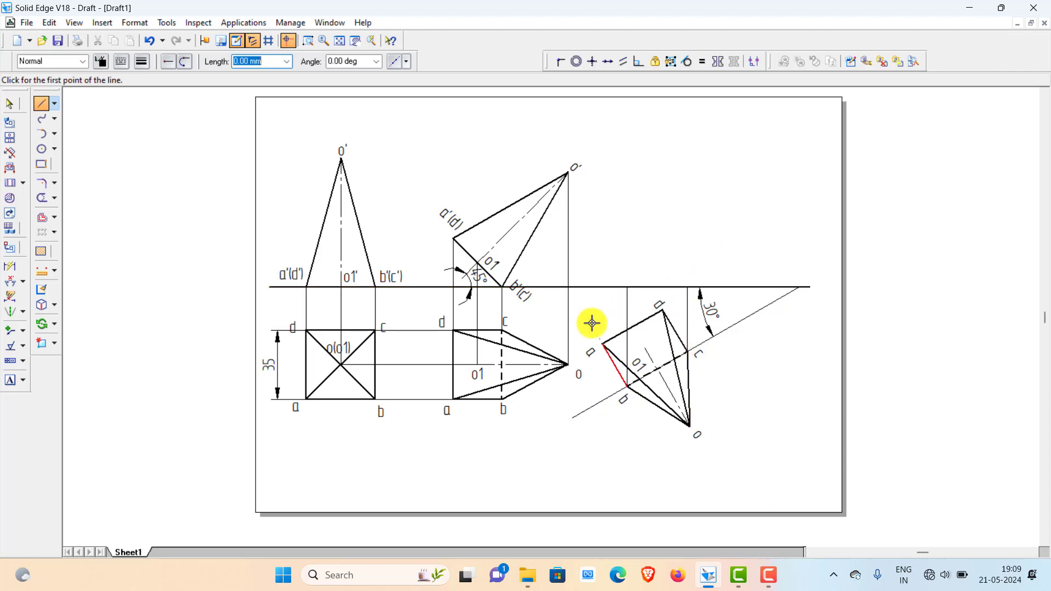
Draw vertical projector lines from points a and d of the rotated top view to well above the reference line.
left_click(602, 343)
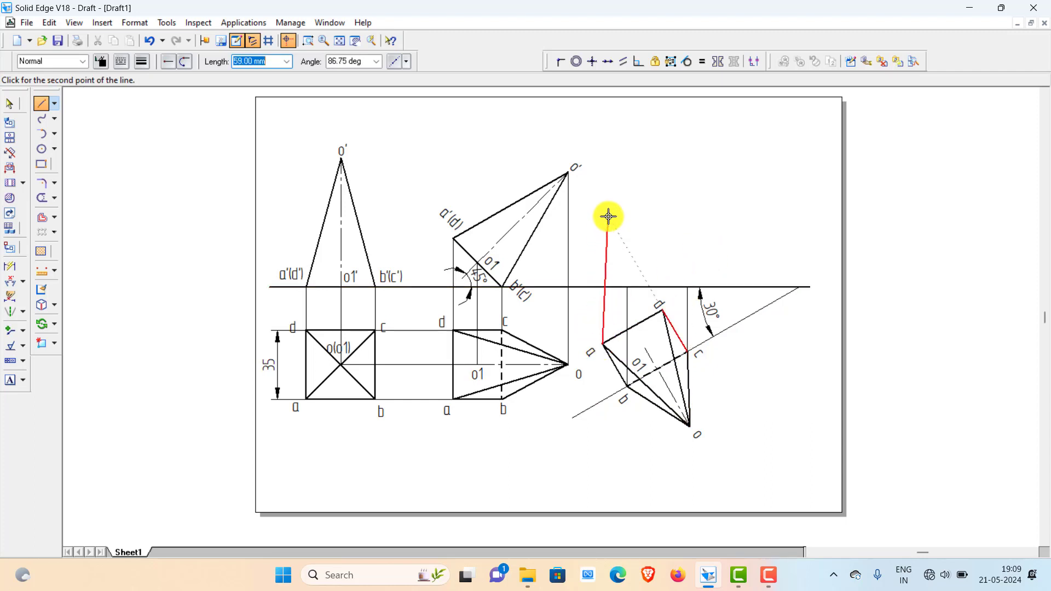
left_click(602, 188)
key("Escape")
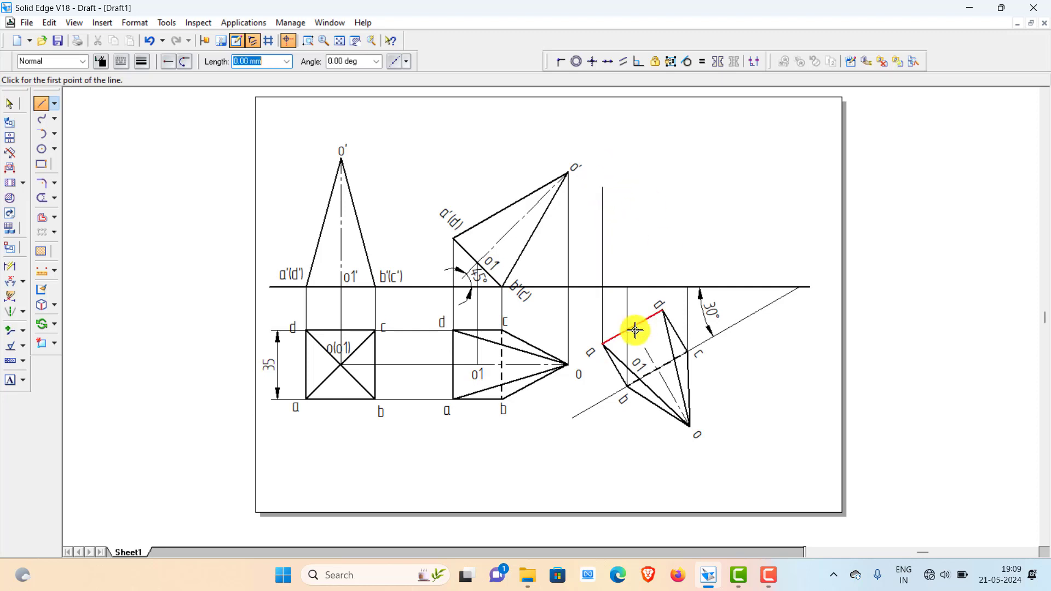
left_click(662, 311)
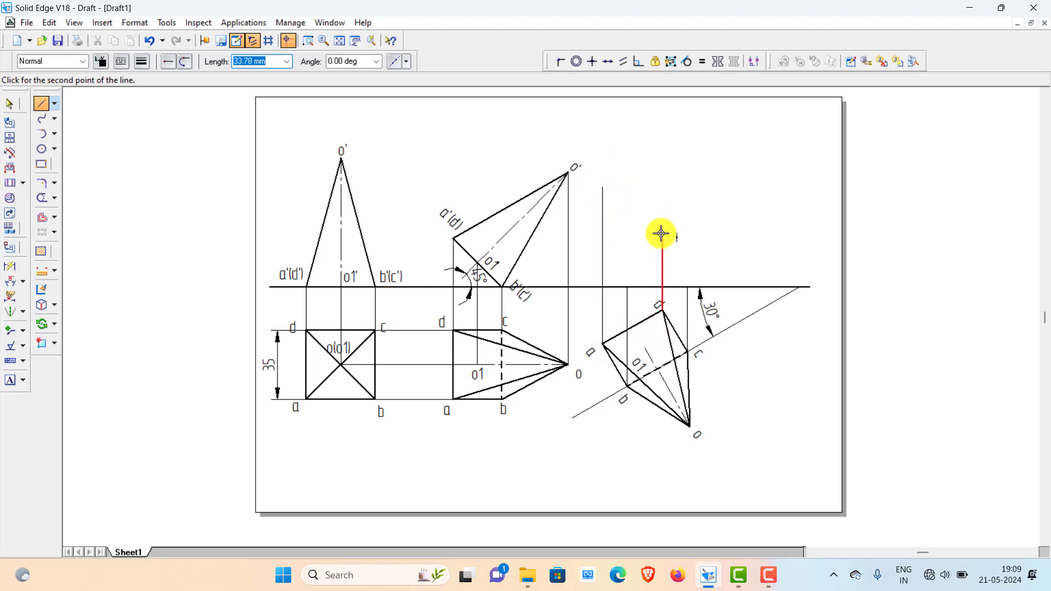
left_click(664, 180)
key("Escape")
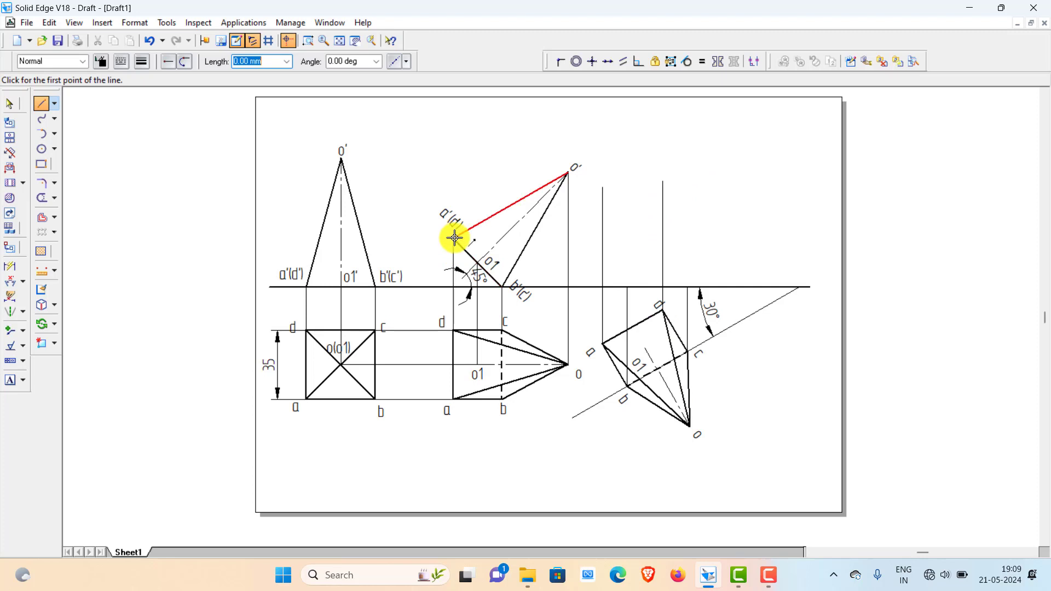
Draw a horizontal projector from a'(d') of the tilted front view to the projector of d, and trim the vertical projectors above it.
left_click(662, 239)
key("Escape")
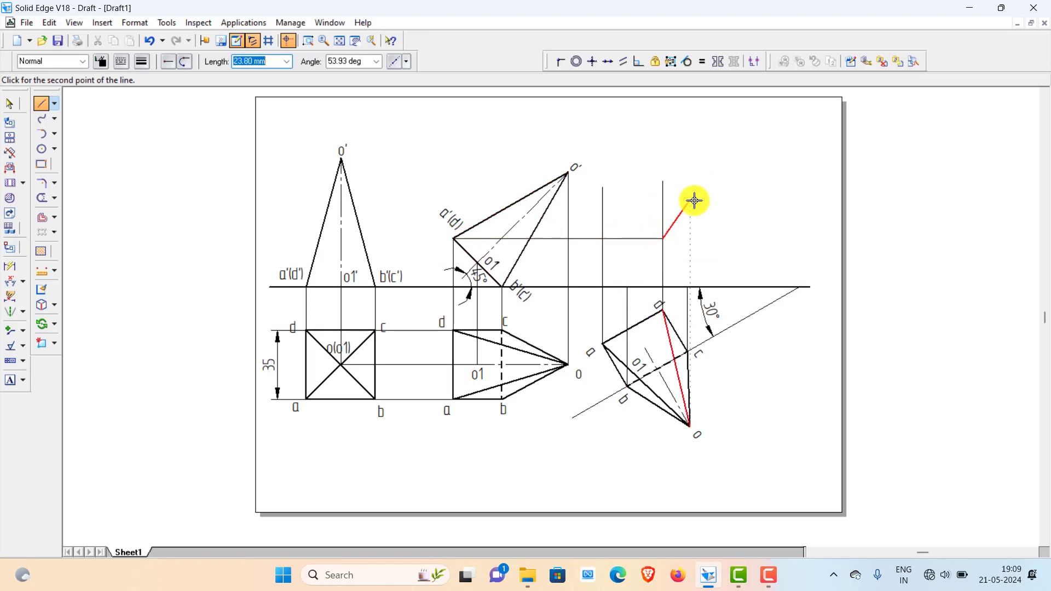
left_click(44, 198)
left_click_drag(591, 210, 672, 216)
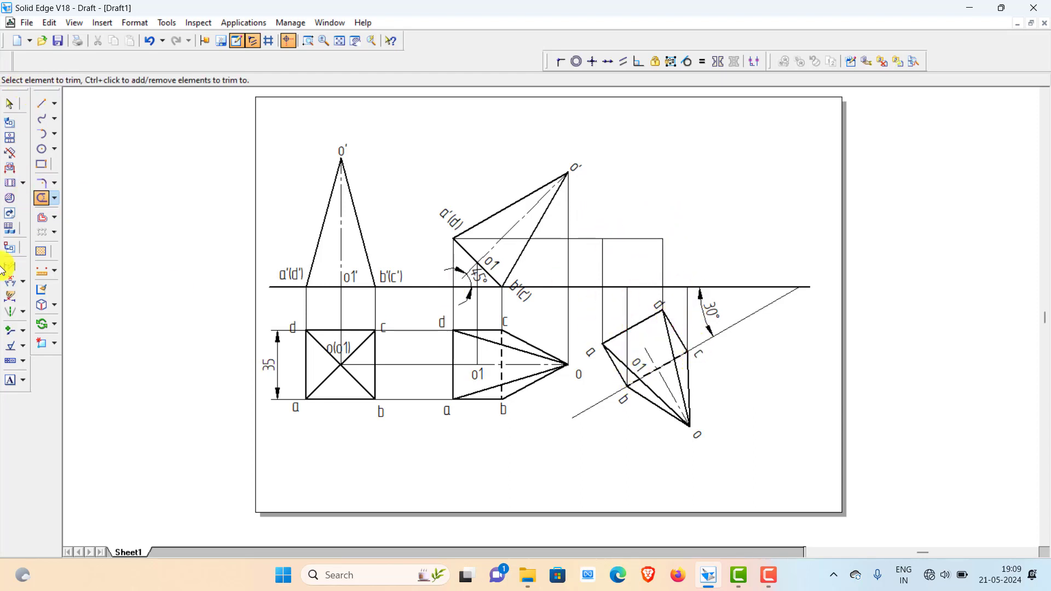
Label the projected base corners of the third front view a', b', c' and d'.
left_click(9, 384)
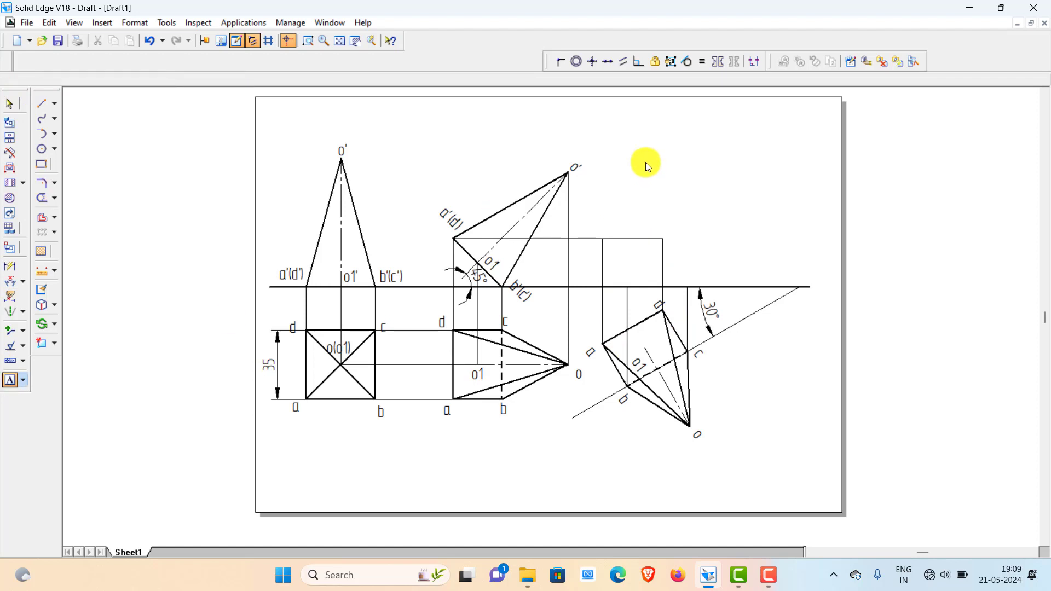
left_click(589, 221)
type("a")
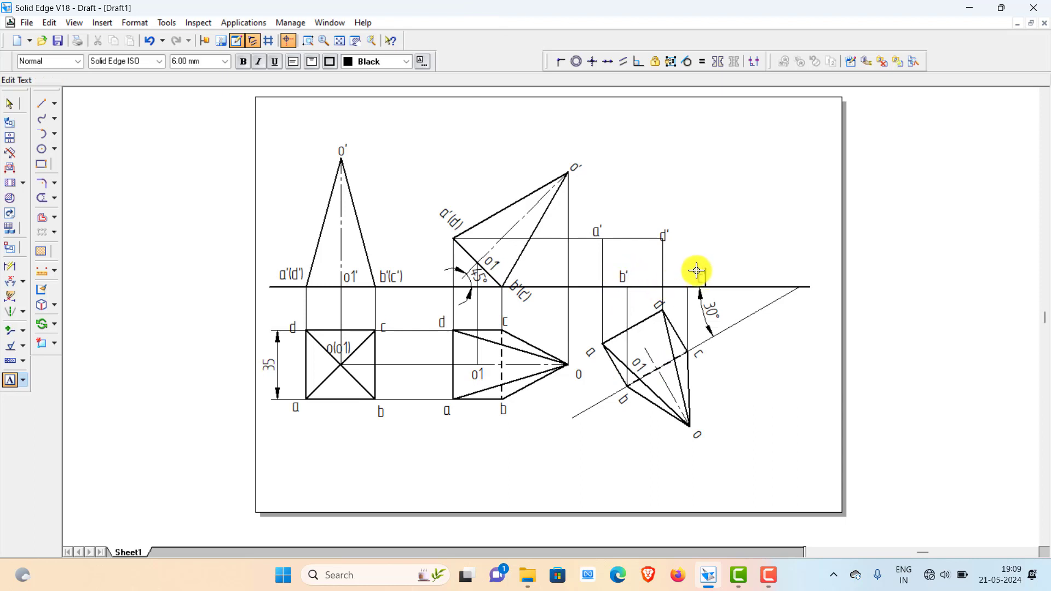
type("c'")
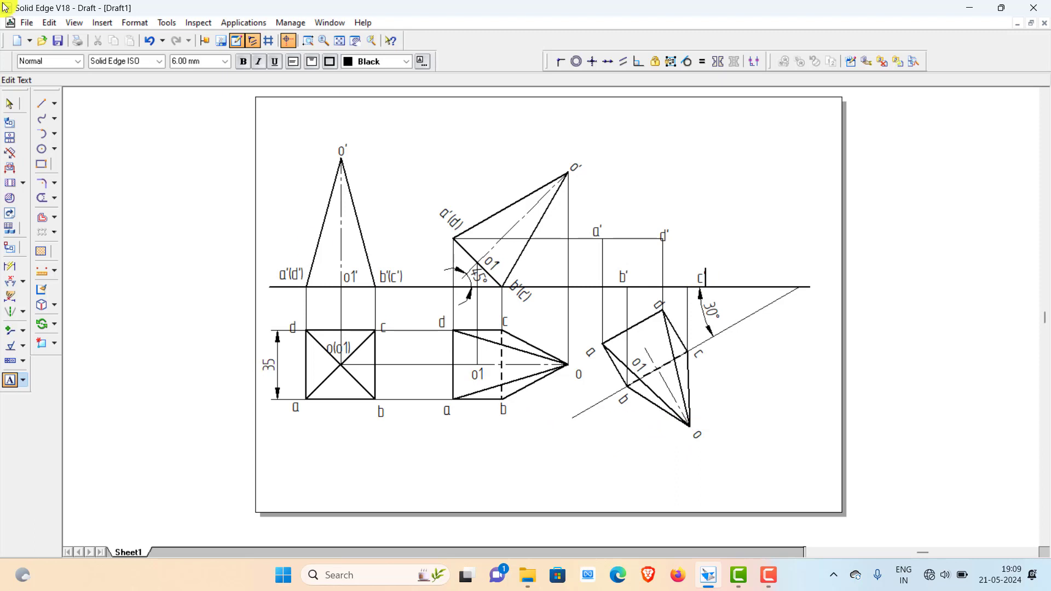
left_click(42, 103)
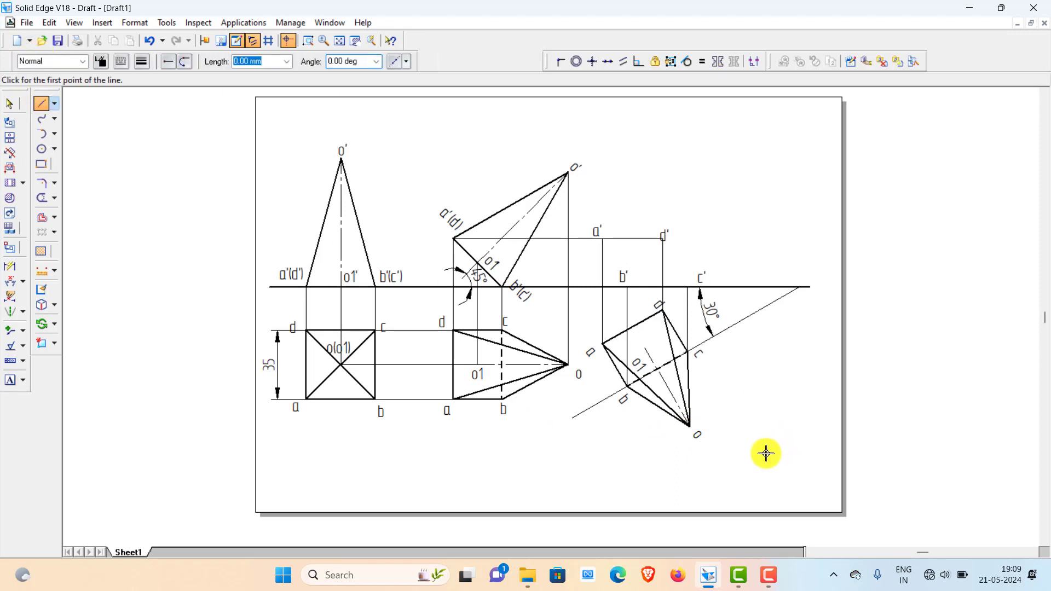
left_click(690, 425)
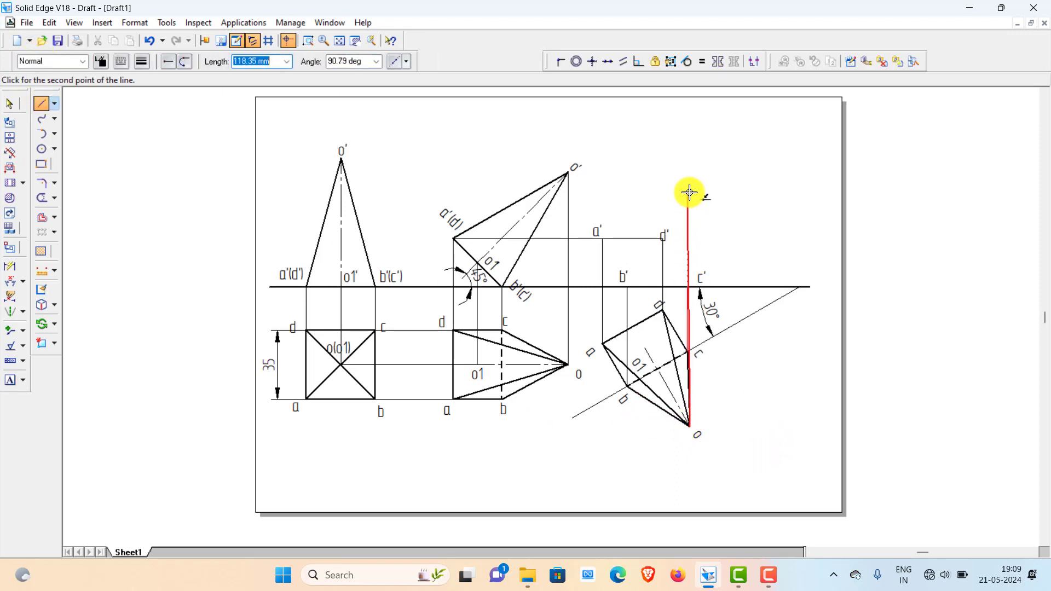
key("ctrl+z")
Project the apex vertically from o in the rotated top view and horizontally from o' in the tilted front view, trimming the excess above their intersection.
left_click(46, 104)
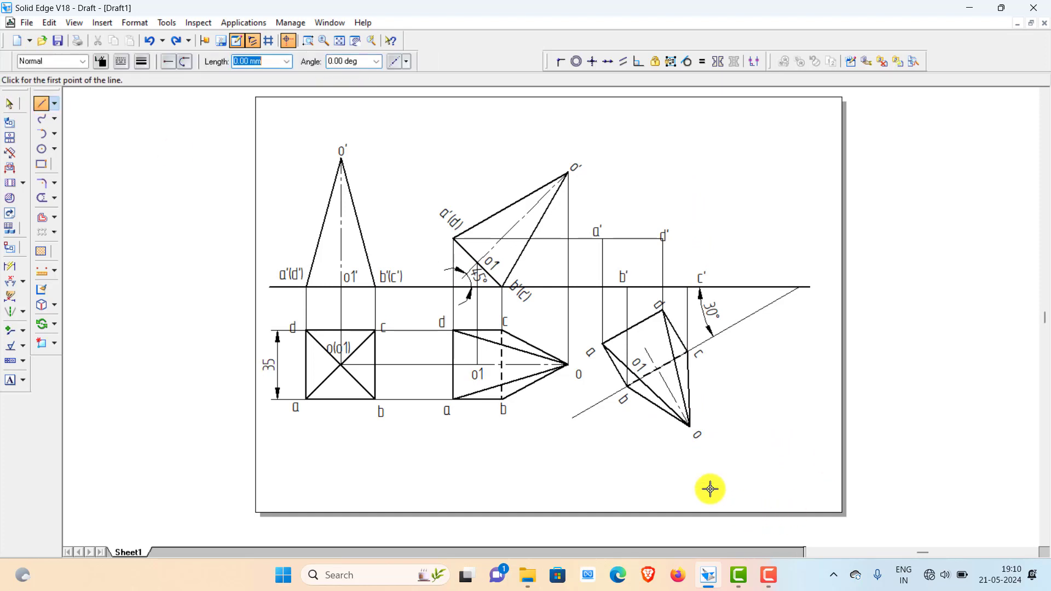
left_click(691, 425)
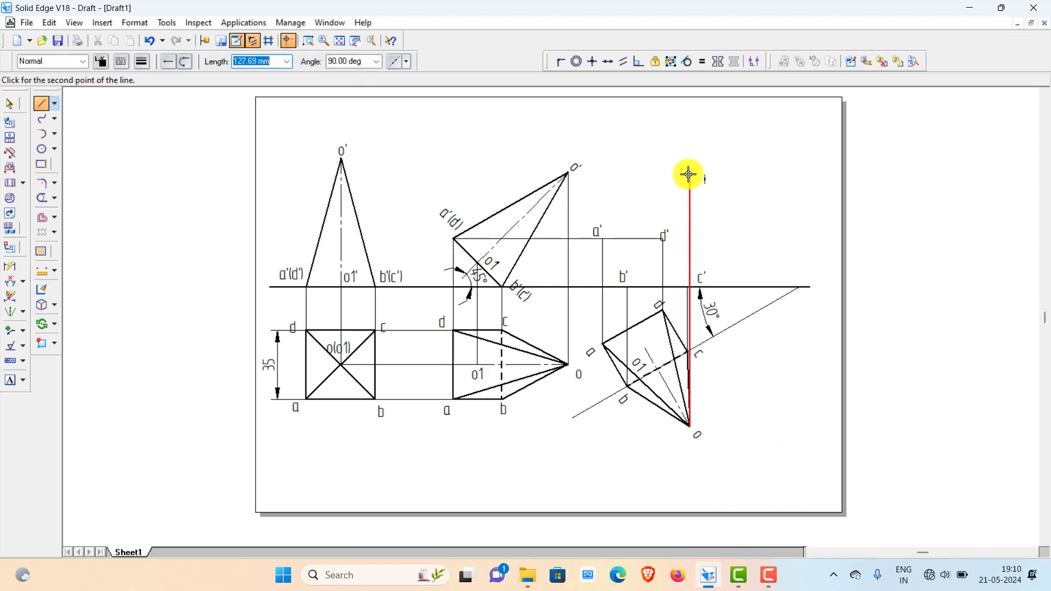
left_click(692, 147)
left_click(567, 172)
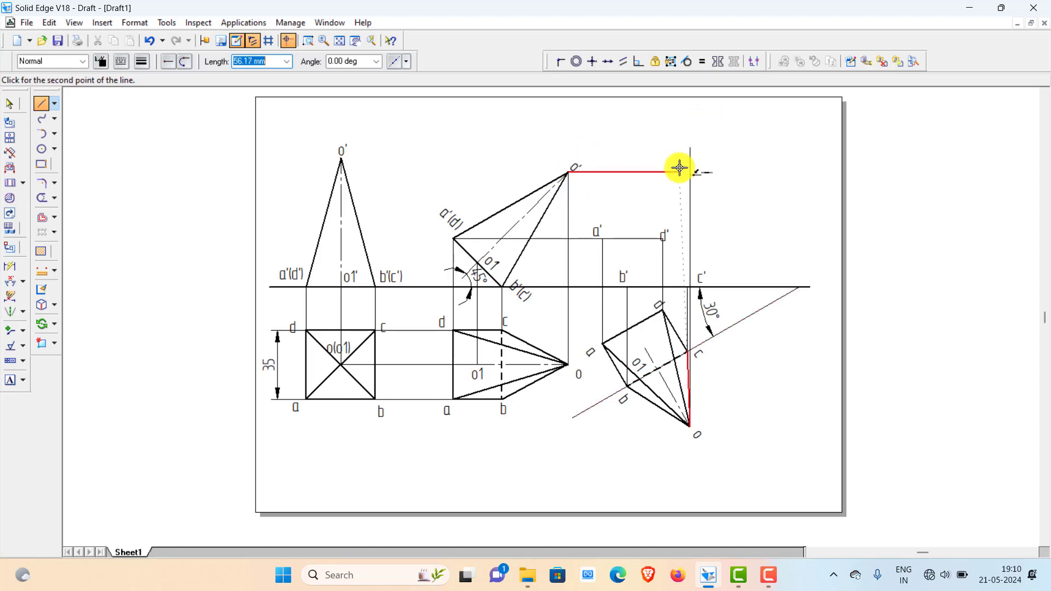
left_click(690, 173)
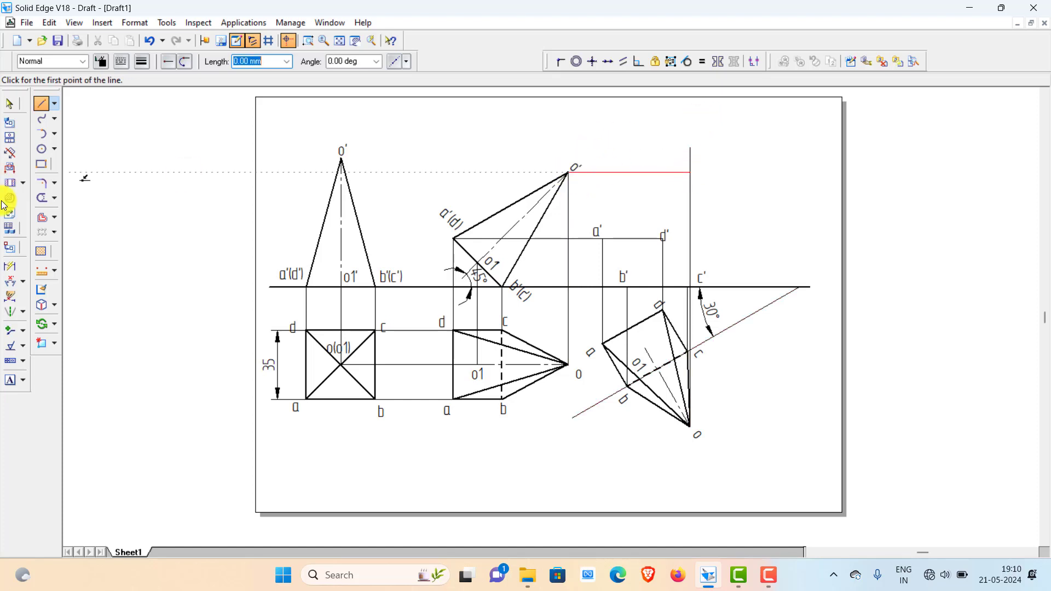
left_click(41, 198)
left_click_drag(679, 159, 724, 160)
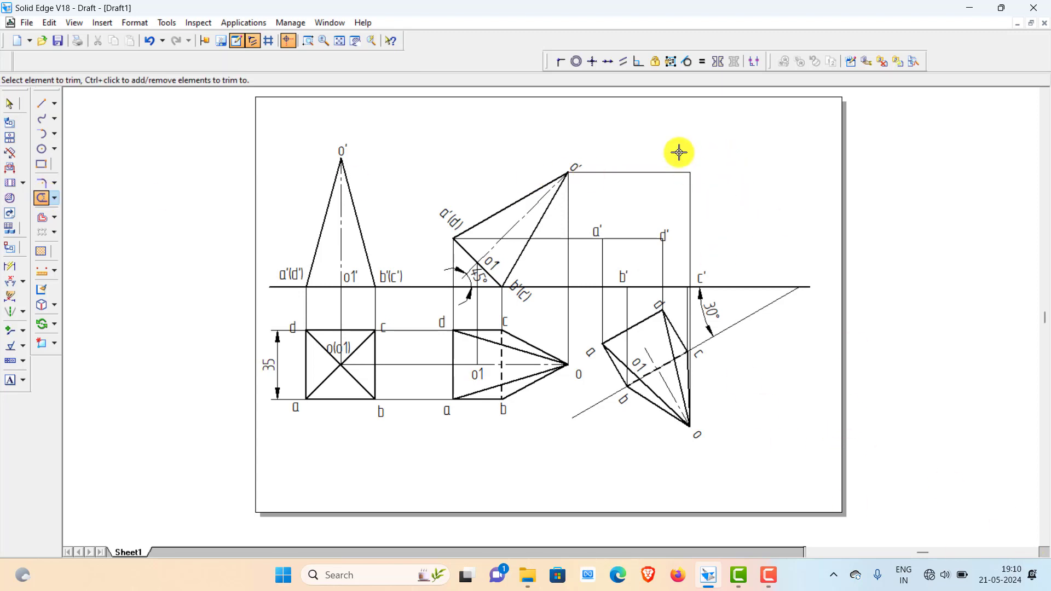
Project the base centre vertically from o1 in the rotated top view and horizontally from the tilted front view, trimming the excess above their intersection.
left_click(46, 104)
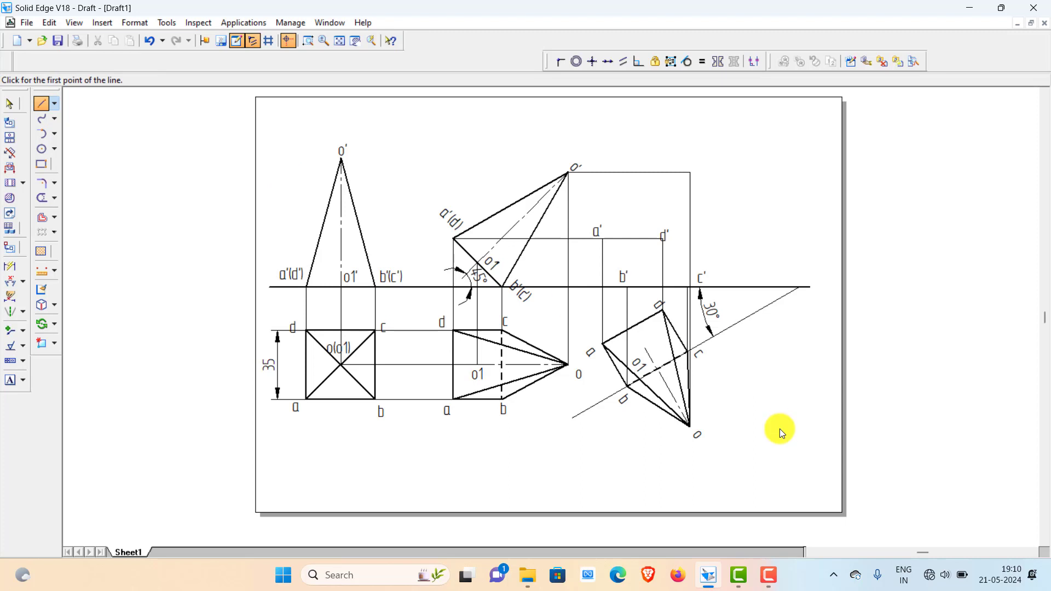
left_click(644, 347)
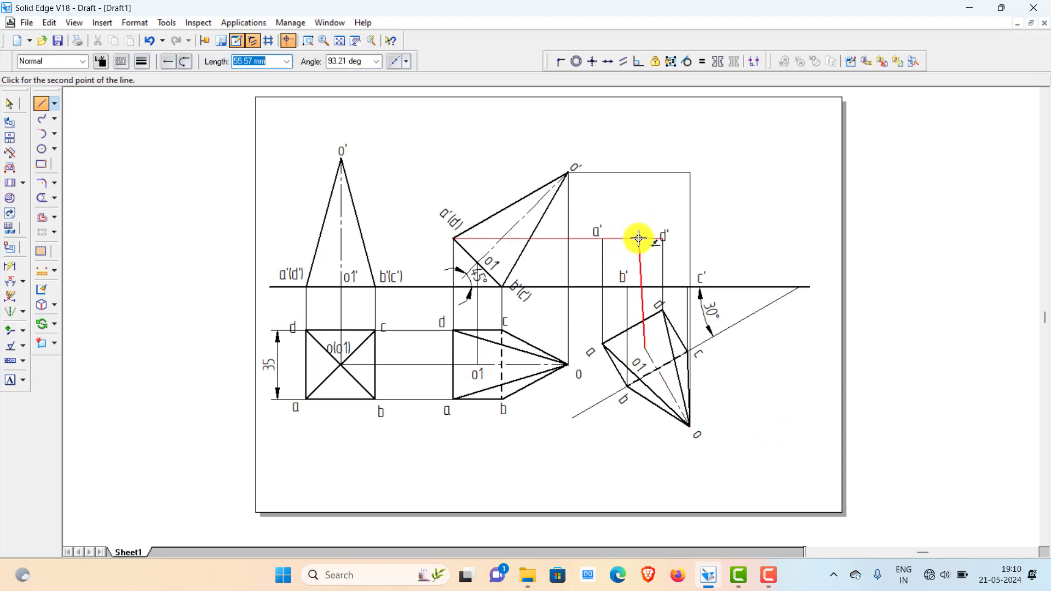
left_click(643, 248)
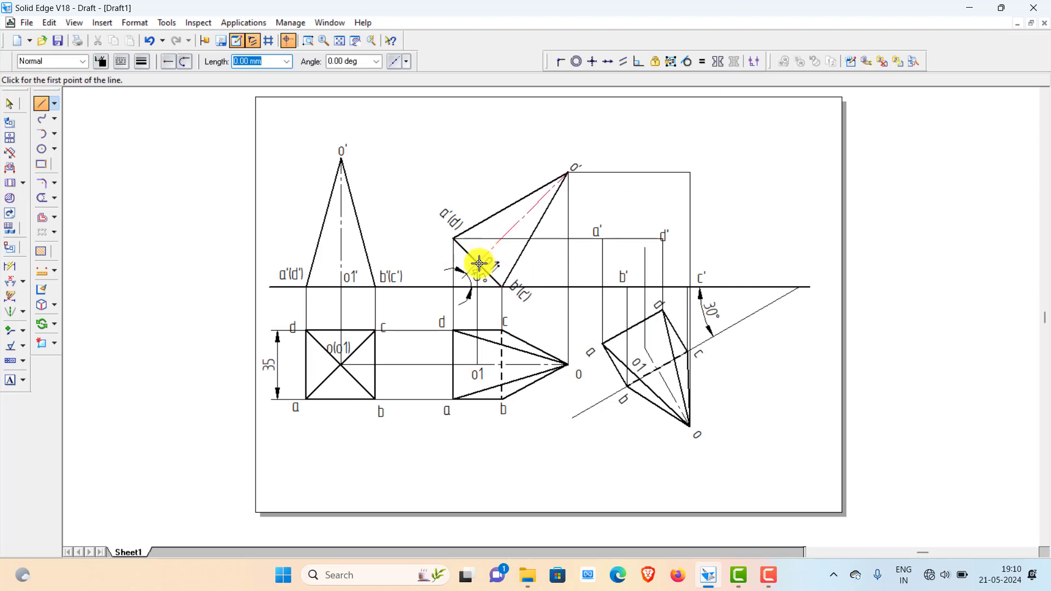
left_click(644, 264)
left_click(42, 198)
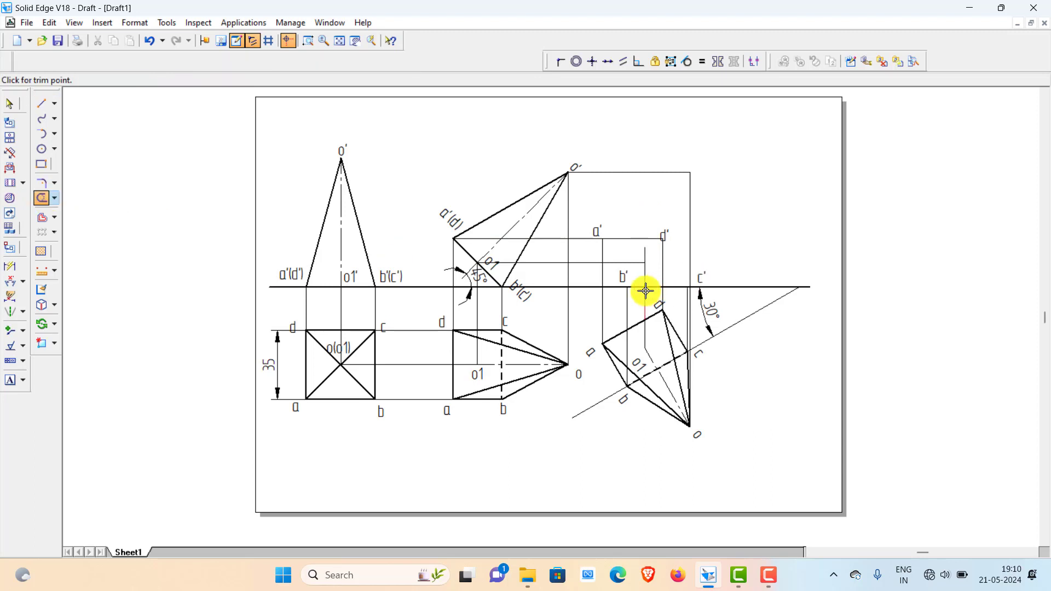
left_click(646, 258)
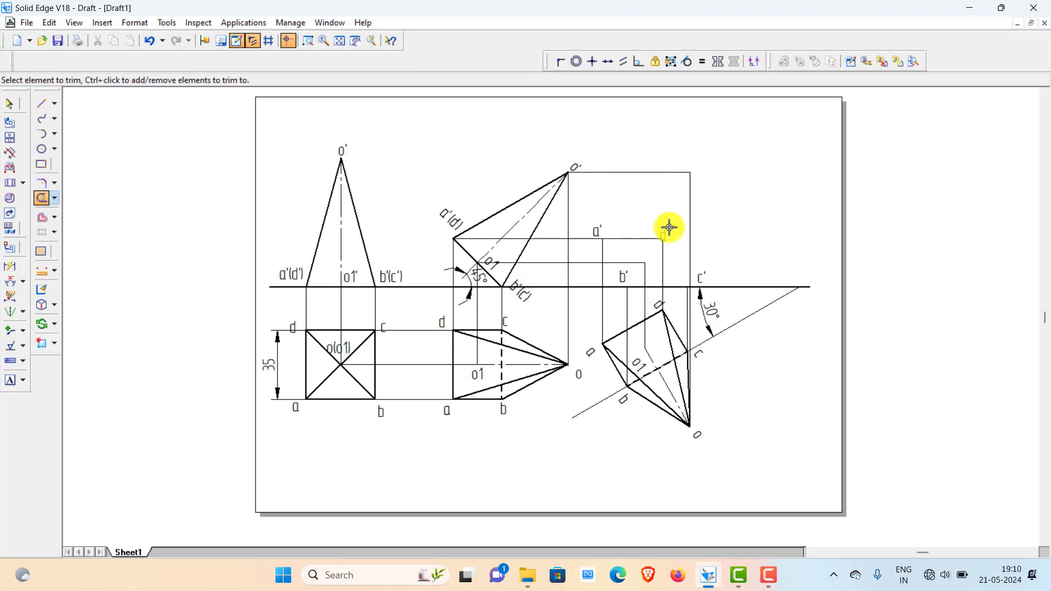
Label the projected apex o' and the projected base centre o1' in the third front view.
left_click(9, 382)
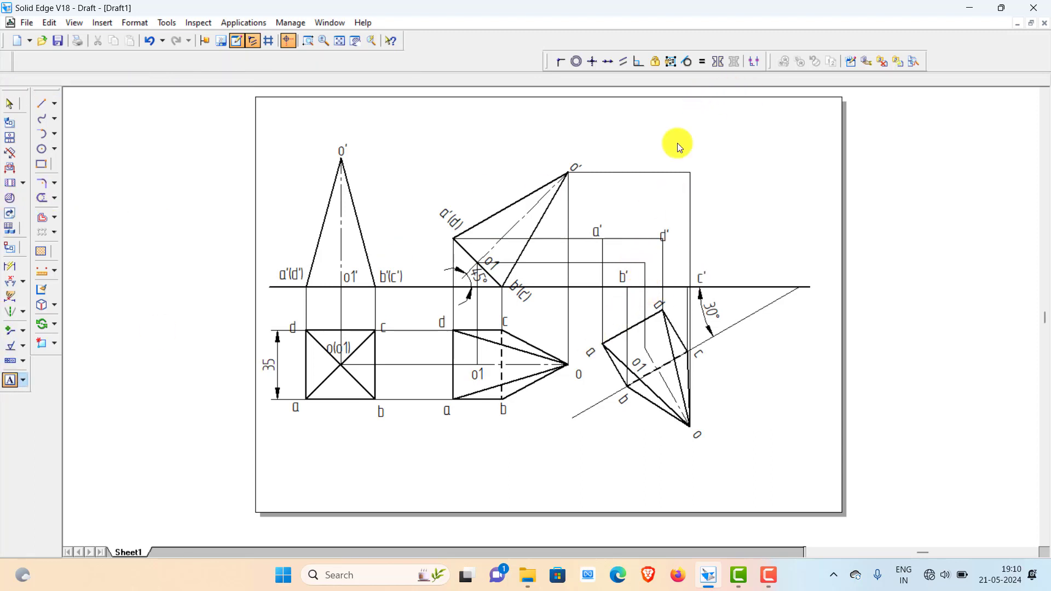
left_click(707, 152)
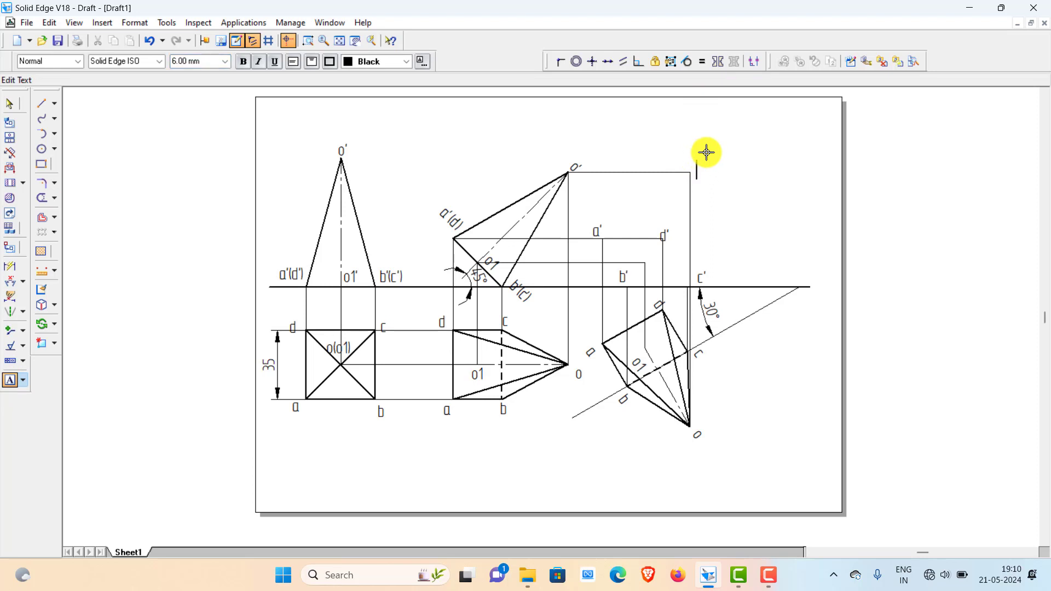
type("0'")
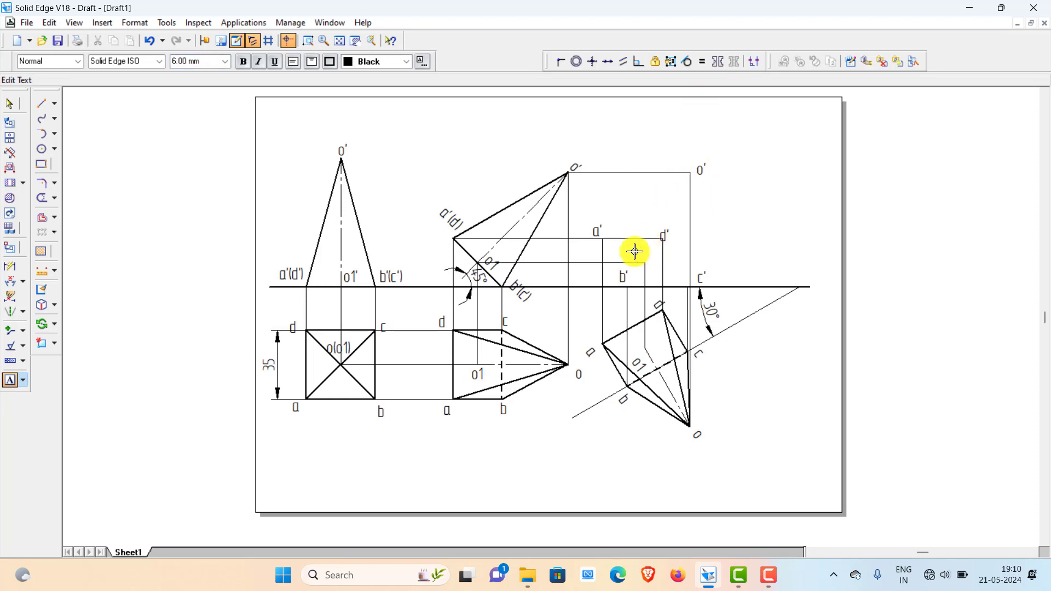
left_click(634, 251)
type("01")
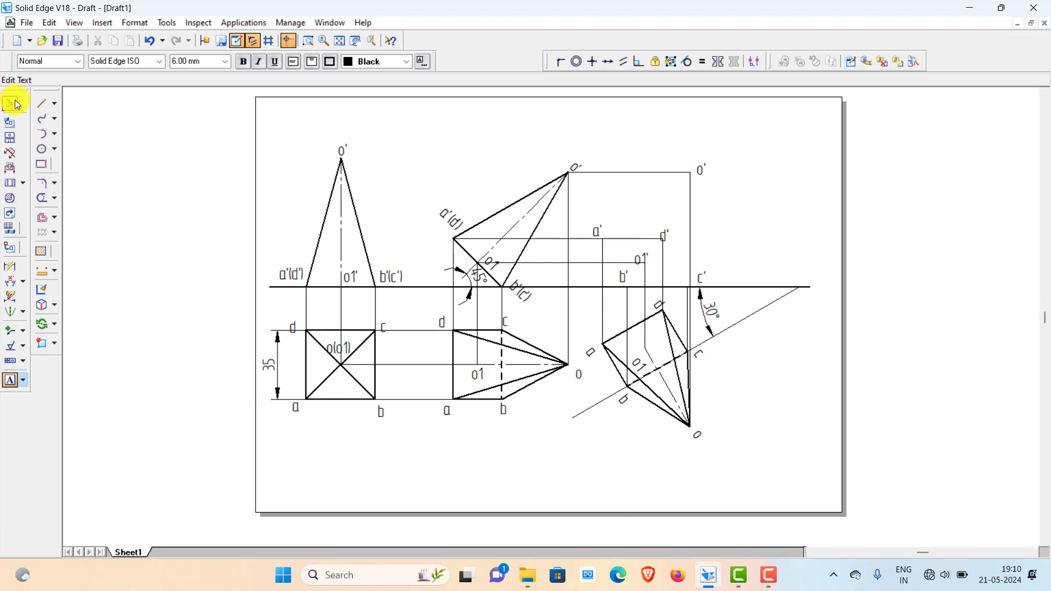
Draw the outline of the third front view from a' through b', c' and o' back to a'.
left_click(44, 106)
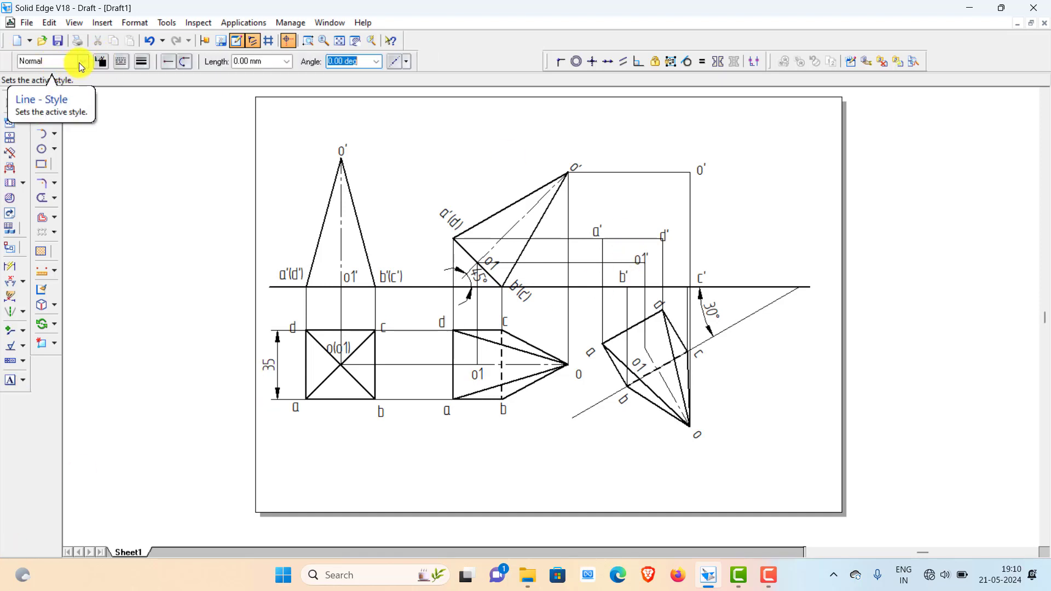
left_click(81, 61)
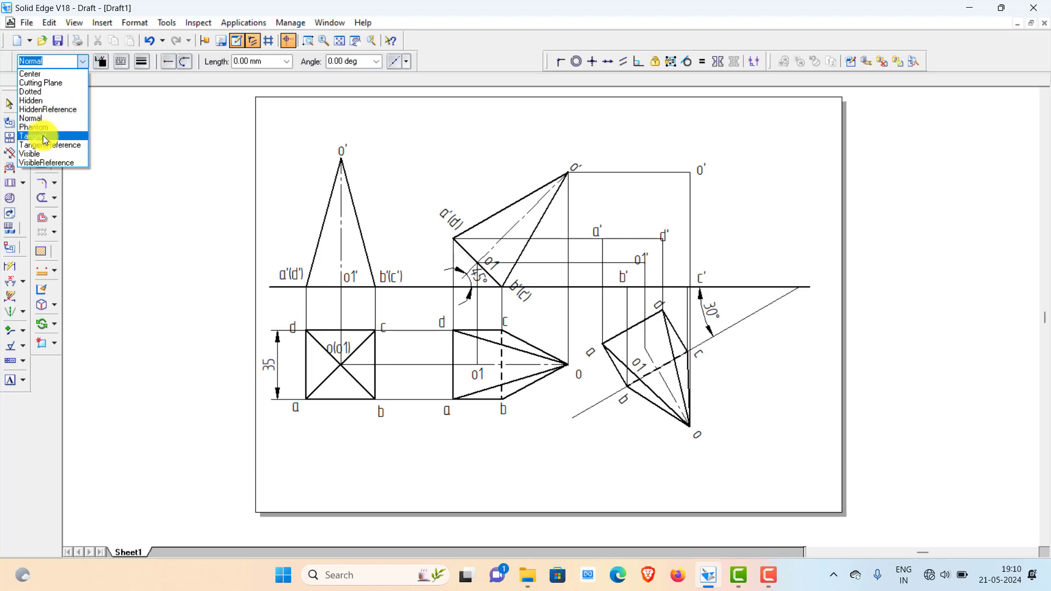
left_click(38, 154)
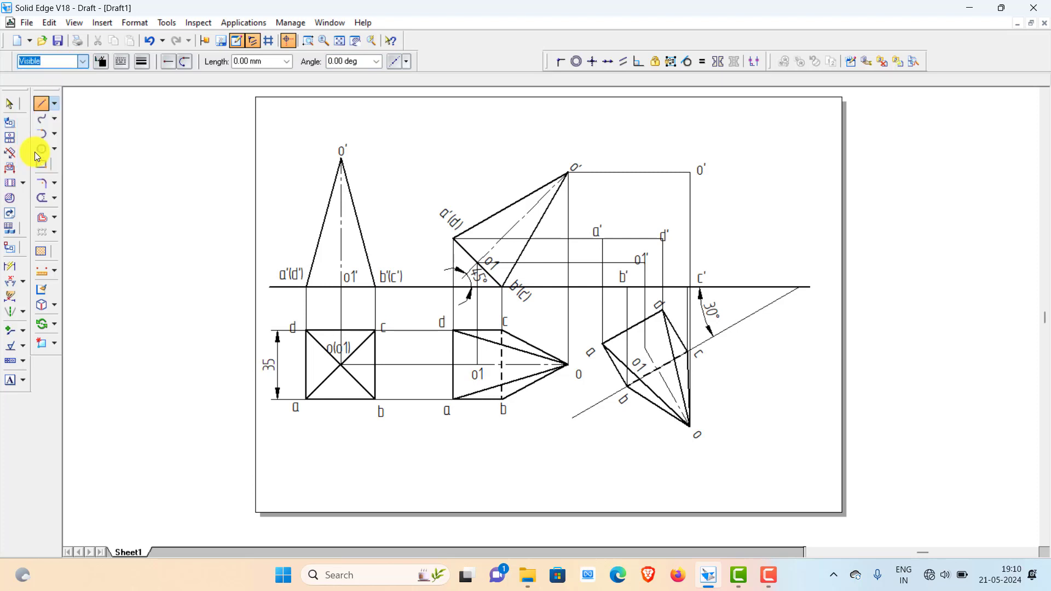
left_click(604, 241)
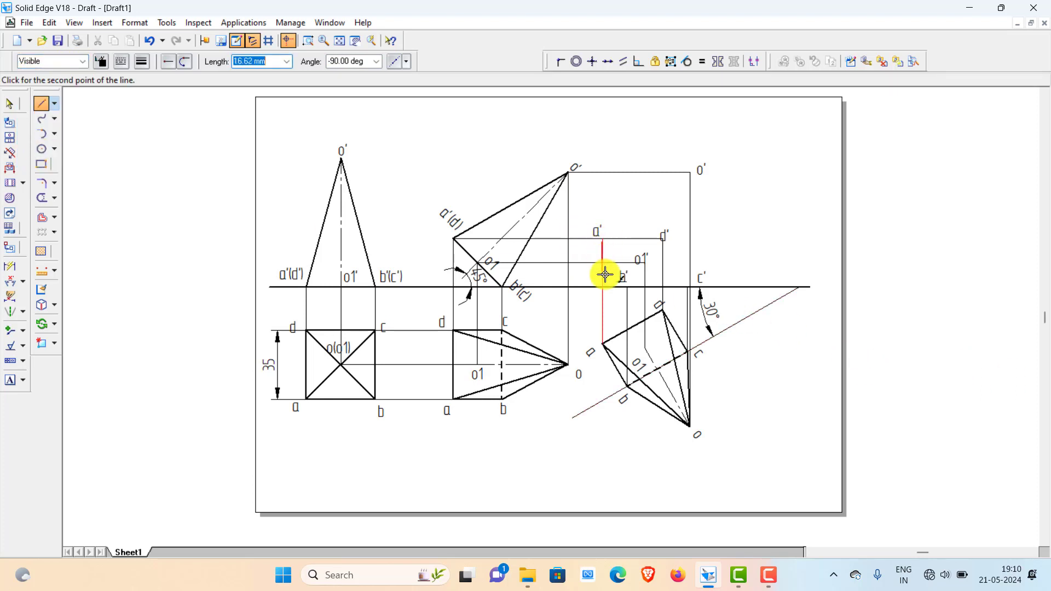
right_click(614, 250)
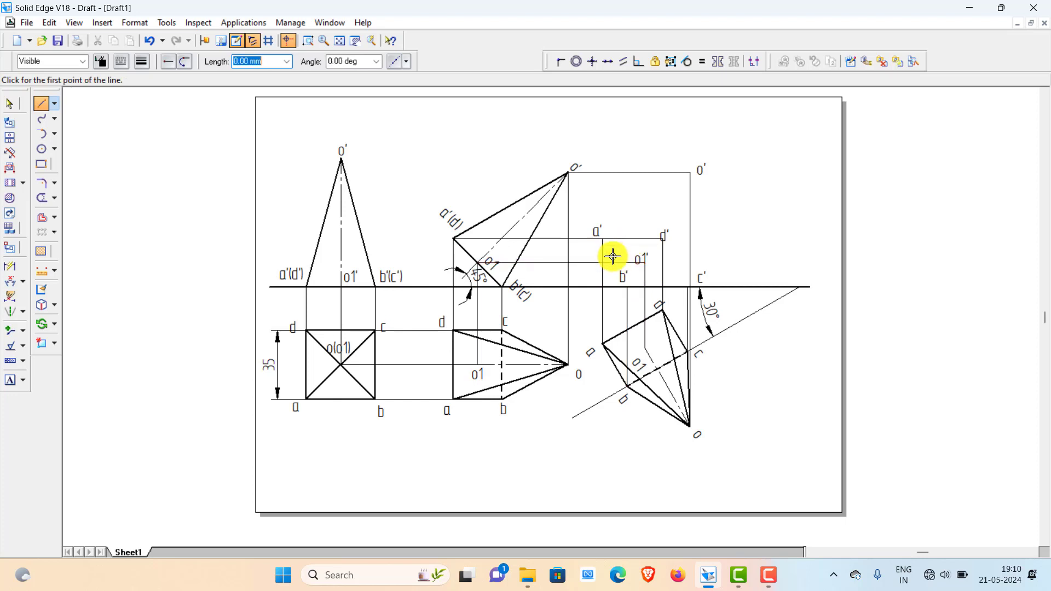
left_click(602, 239)
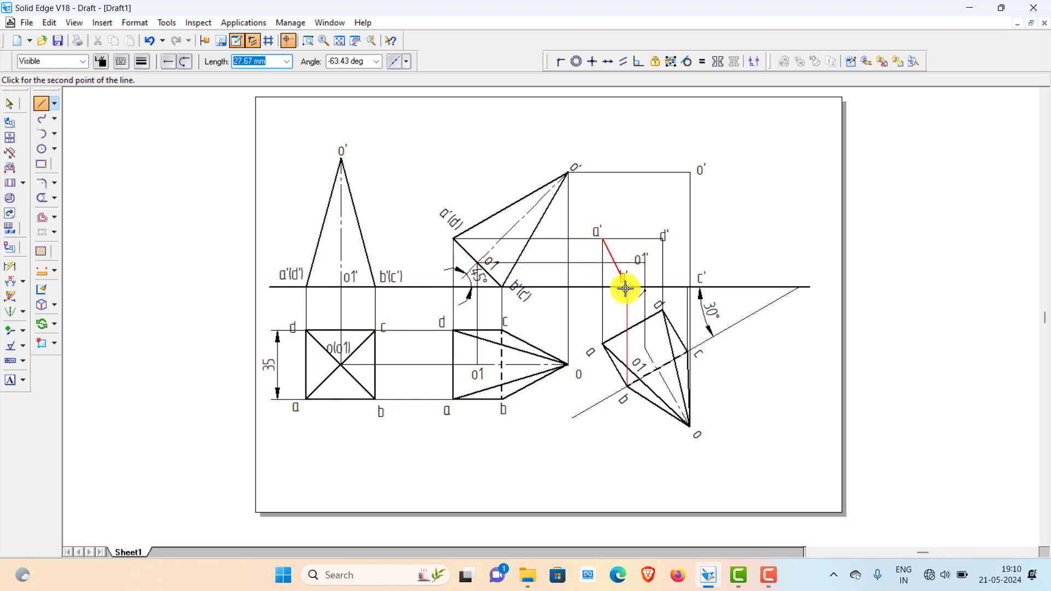
left_click(626, 287)
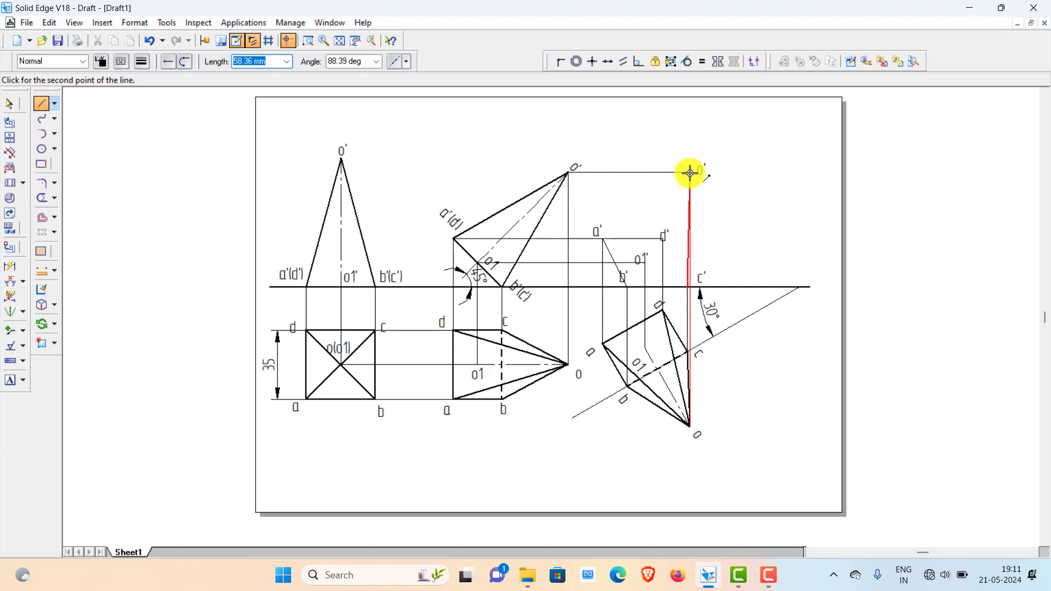
left_click(690, 173)
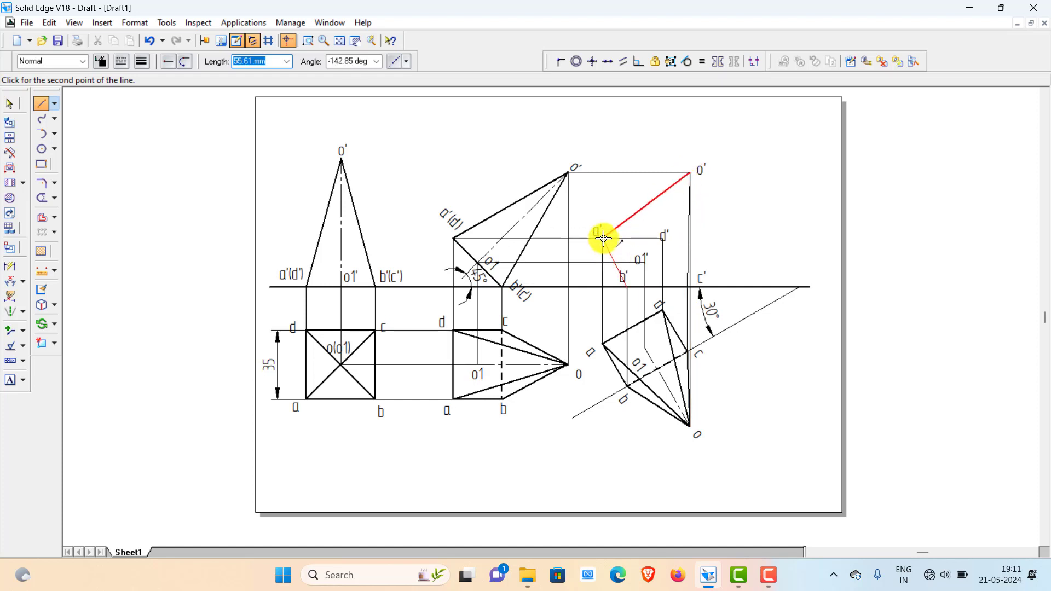
left_click(603, 238)
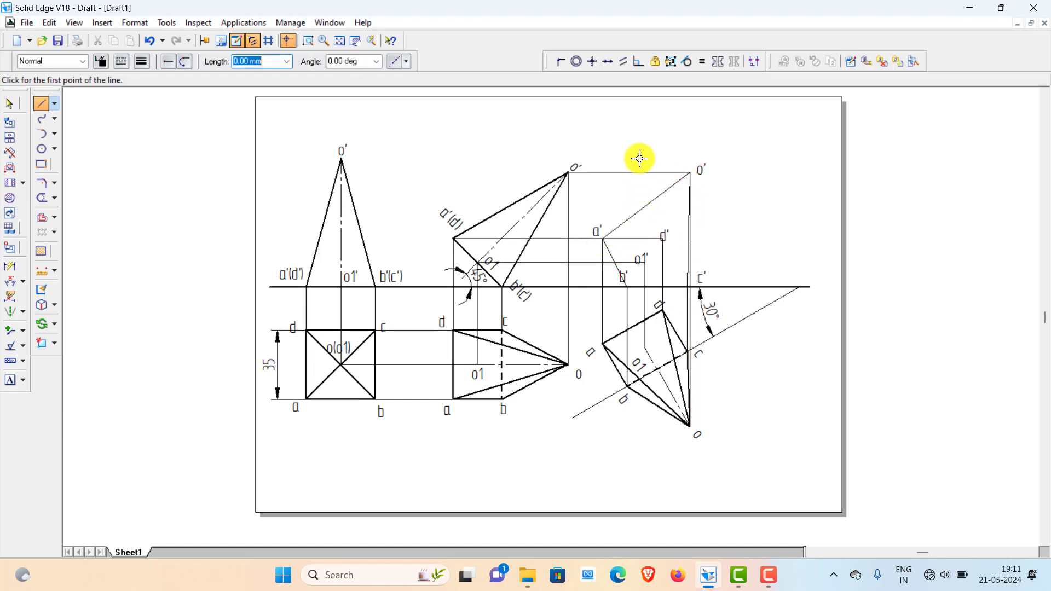
Set the line width of outline edges a'b', b'c', c'o' and o'a' to 0.50 mm.
left_click(9, 106)
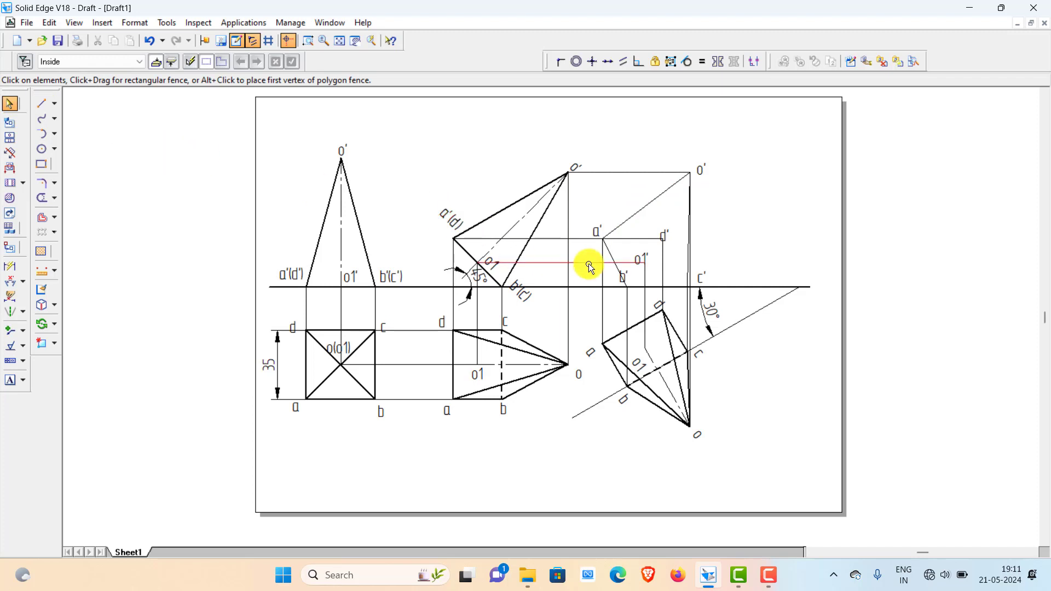
left_click(612, 254)
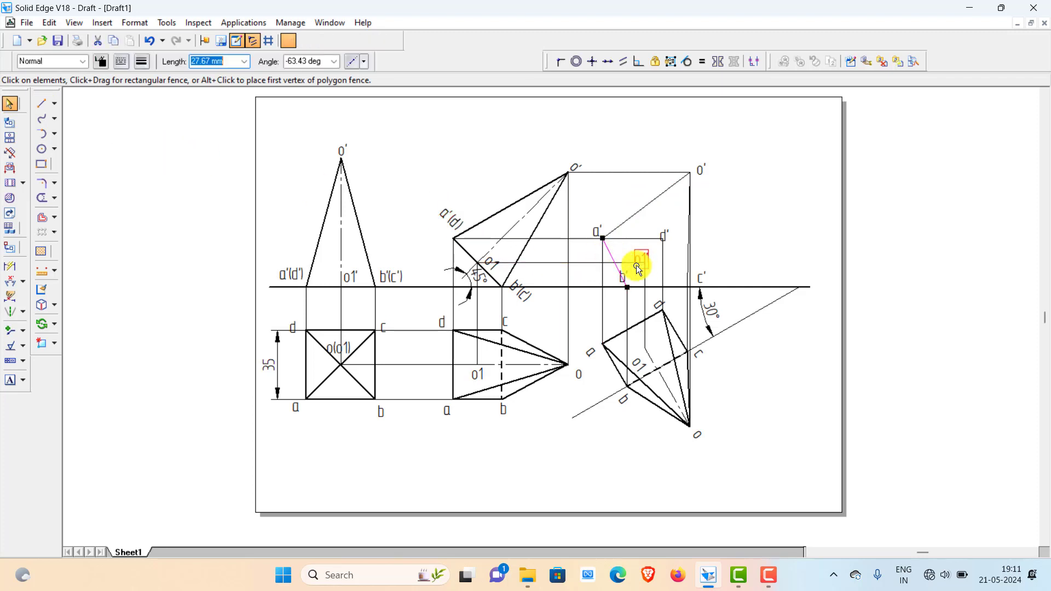
left_click(675, 287, "ctrl")
left_click(687, 230, "ctrl")
left_click(640, 210, "ctrl")
left_click(142, 61)
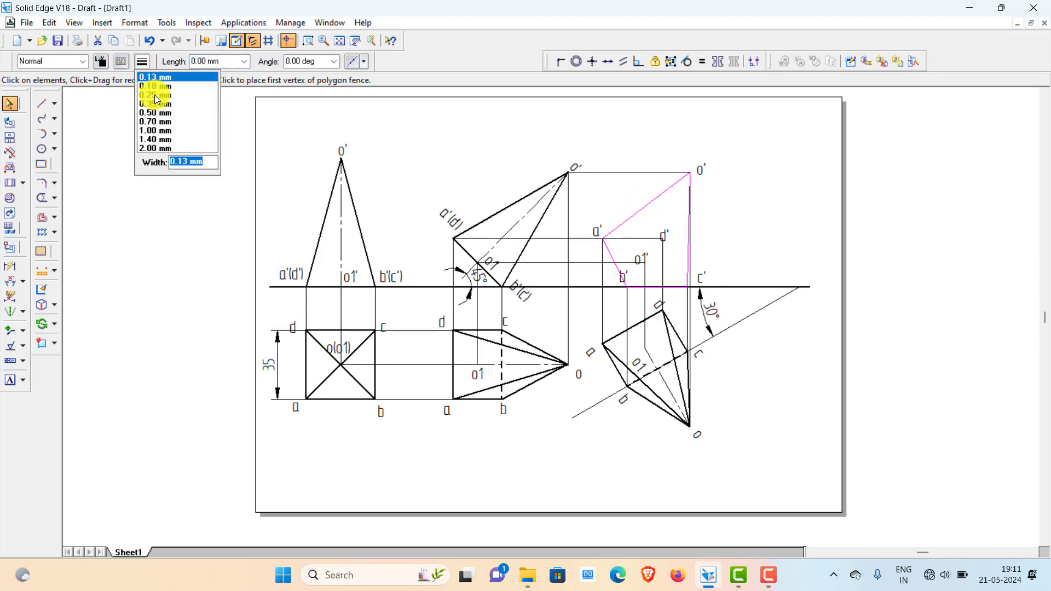
left_click(148, 112)
left_click(734, 238)
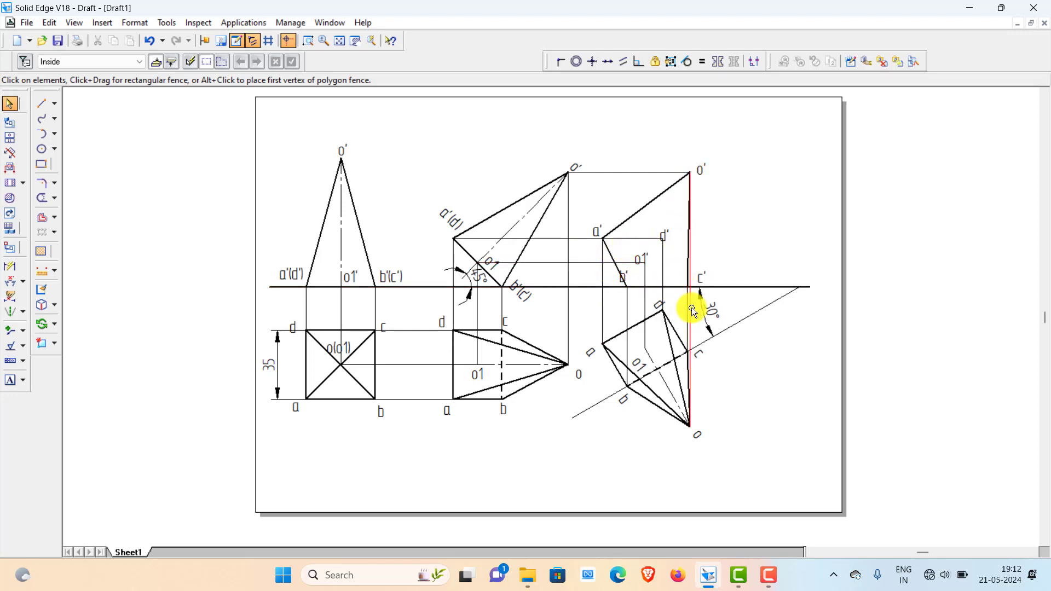
Draw the hidden base edges from a' to d' and d' to c' as dashed lines 0.50 mm wide.
left_click(41, 103)
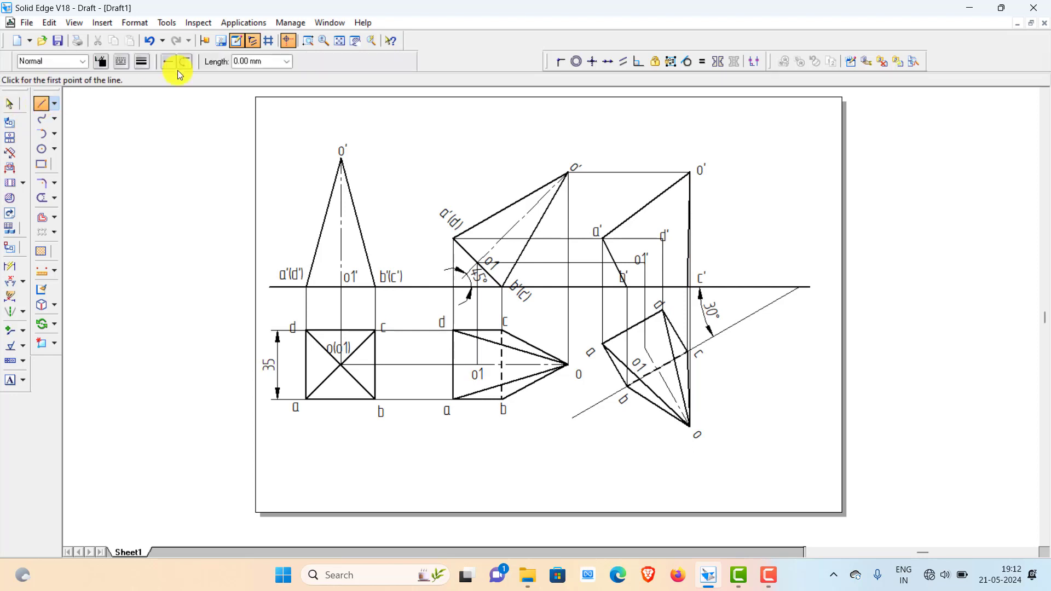
left_click(123, 64)
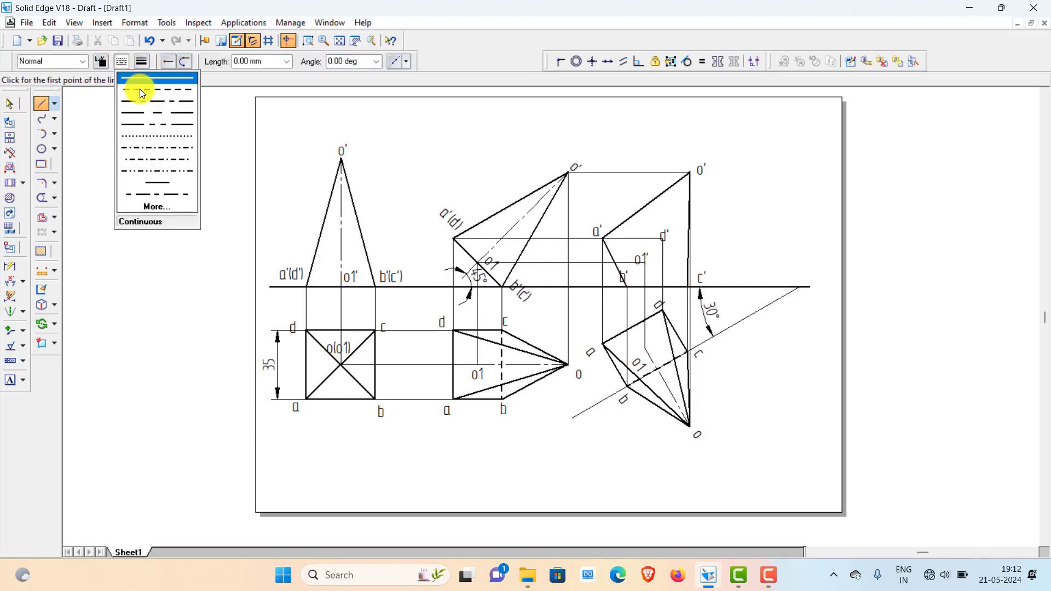
left_click(140, 88)
left_click(141, 61)
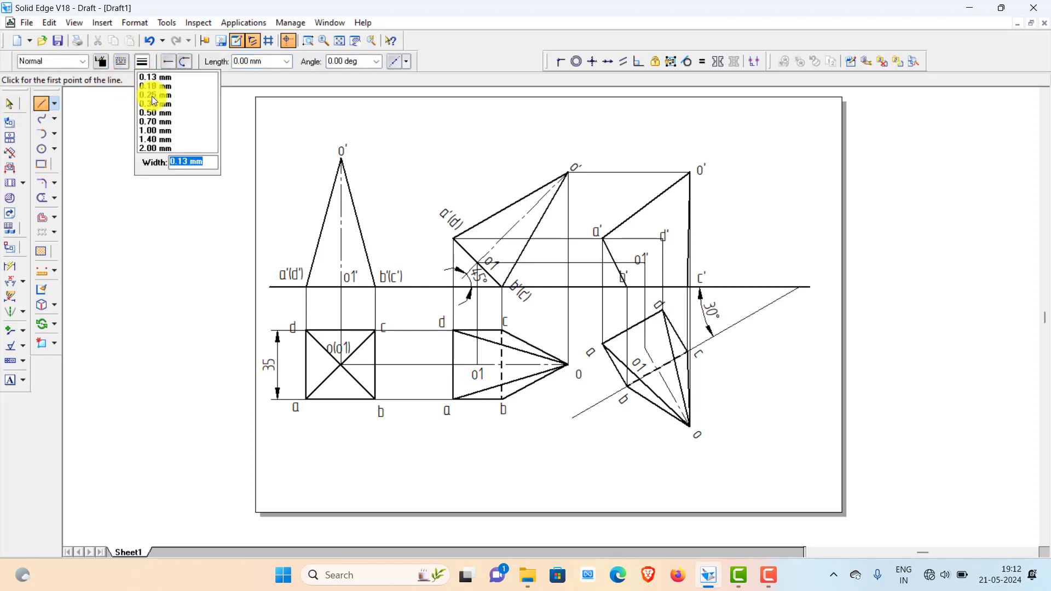
left_click(156, 115)
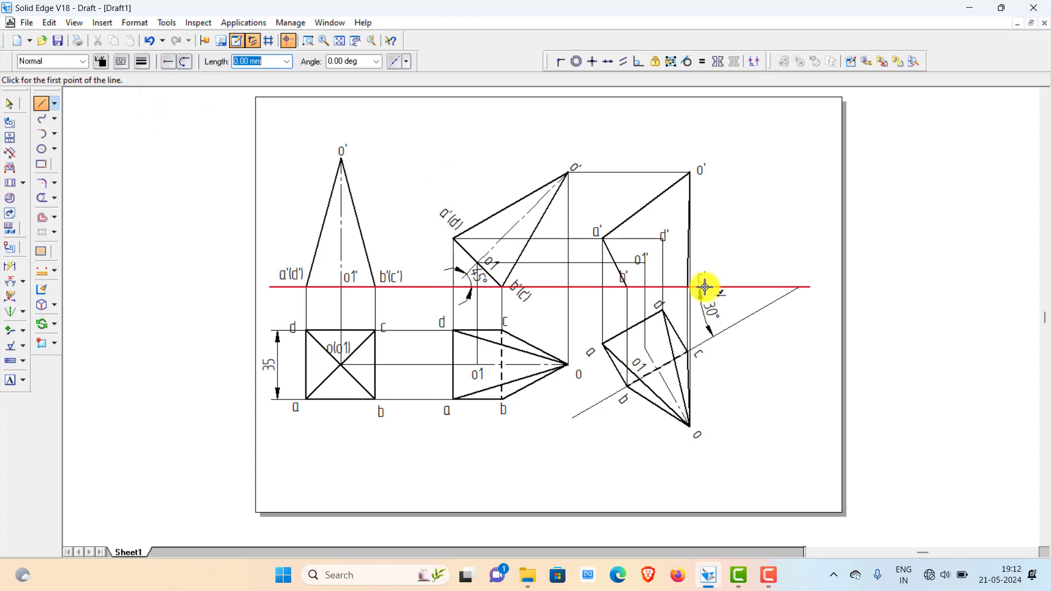
left_click(604, 239)
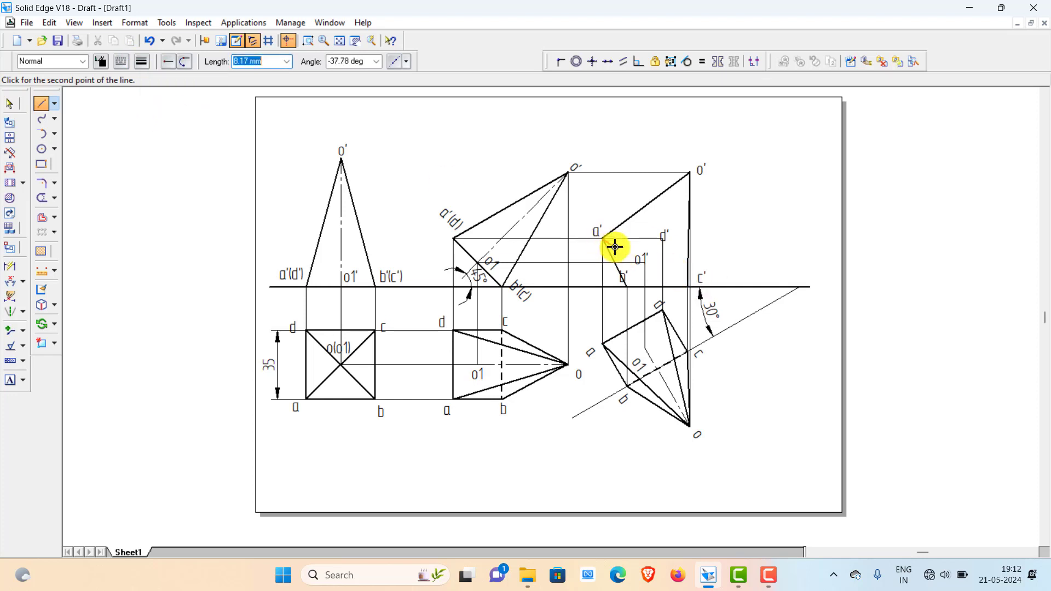
left_click(663, 238)
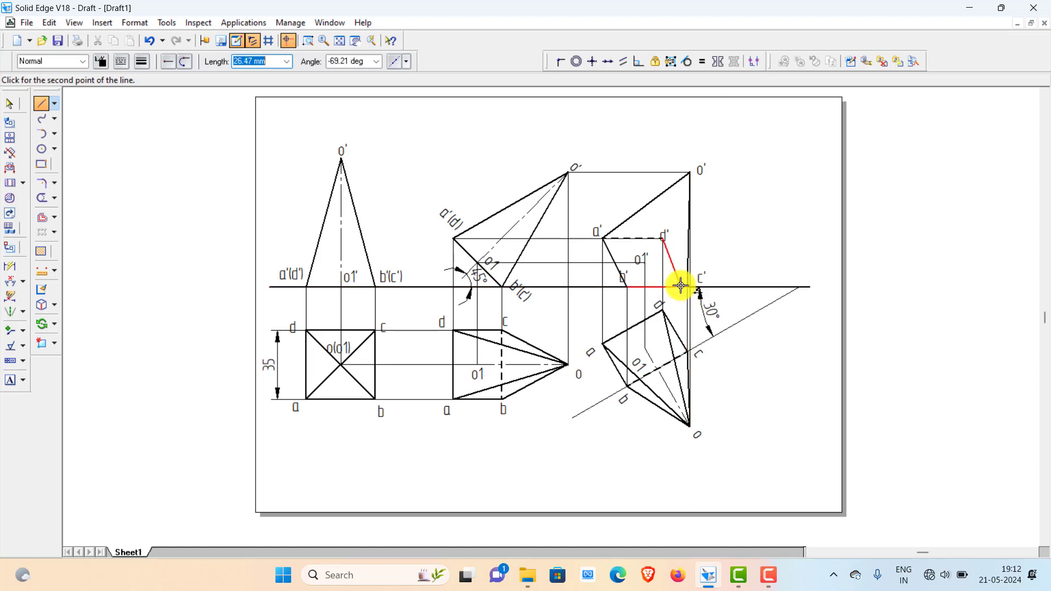
left_click(688, 286)
right_click(738, 207)
Trim the projector overlapping hidden edge a'd' and move the d' label clear of the lines.
left_click(42, 198)
left_click(648, 241)
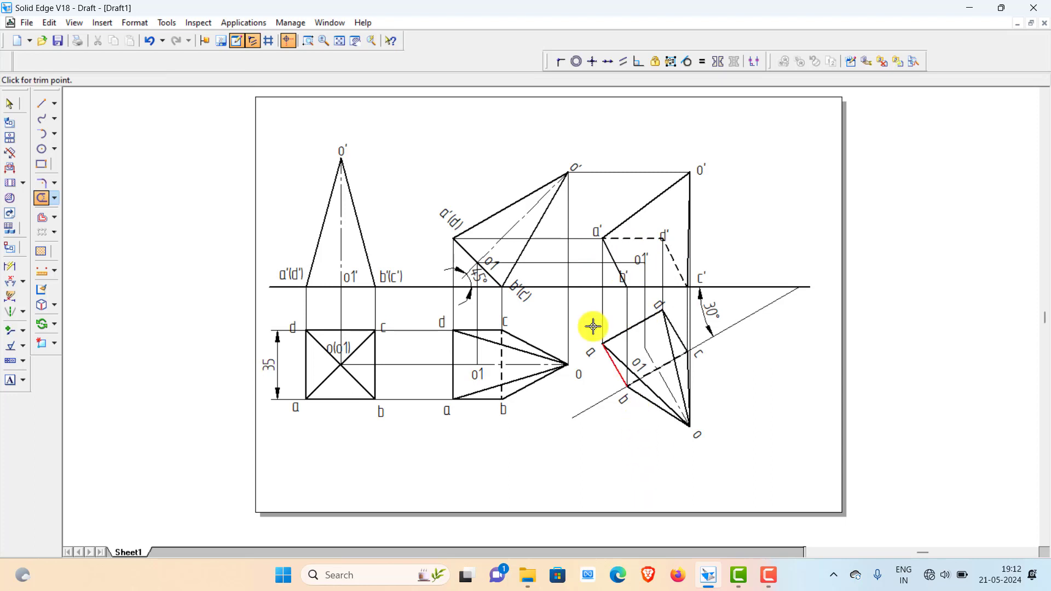
left_click(10, 104)
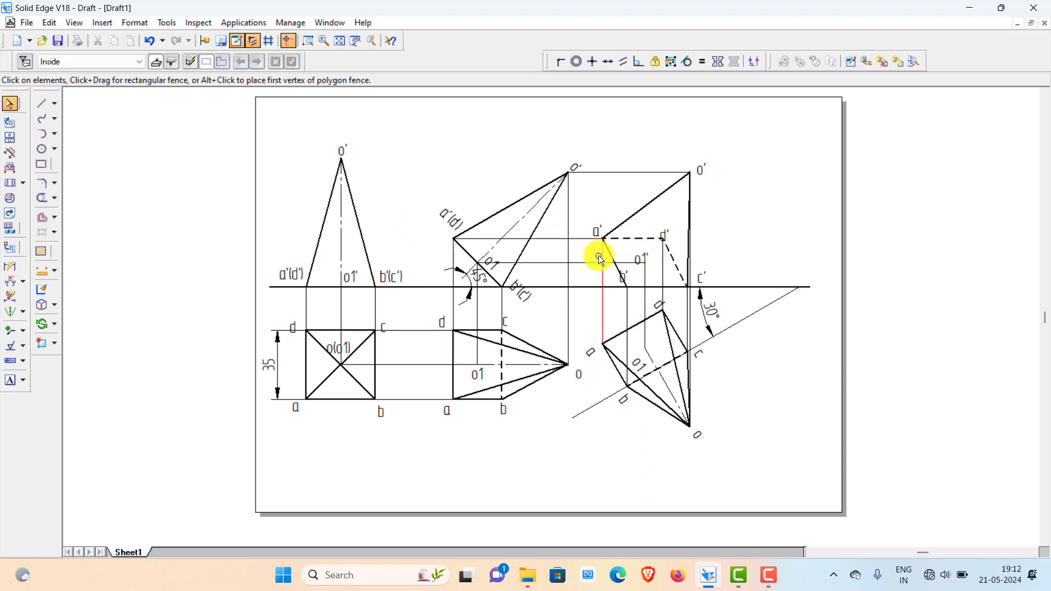
left_click(681, 241)
left_click(678, 236)
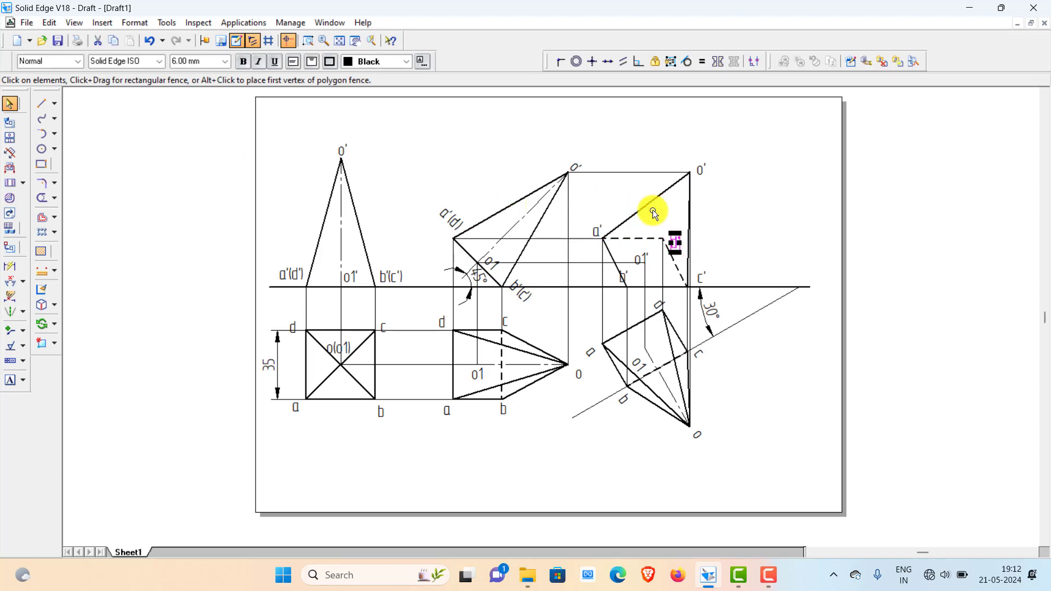
left_click(777, 217)
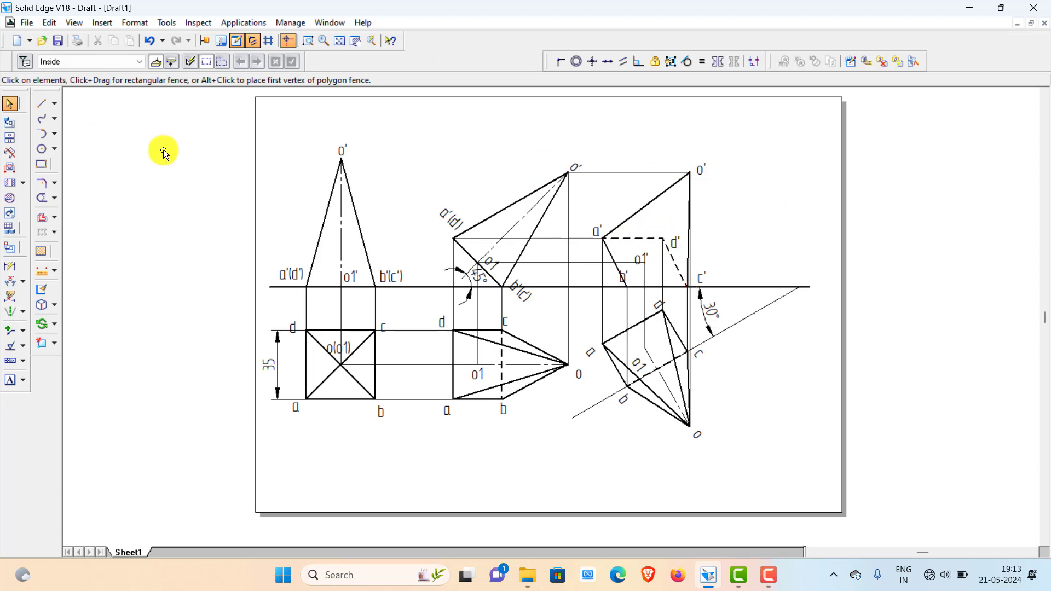
Draw the hidden slant edge from d' to the apex o' as a dashed line 0.50 mm wide.
left_click(41, 103)
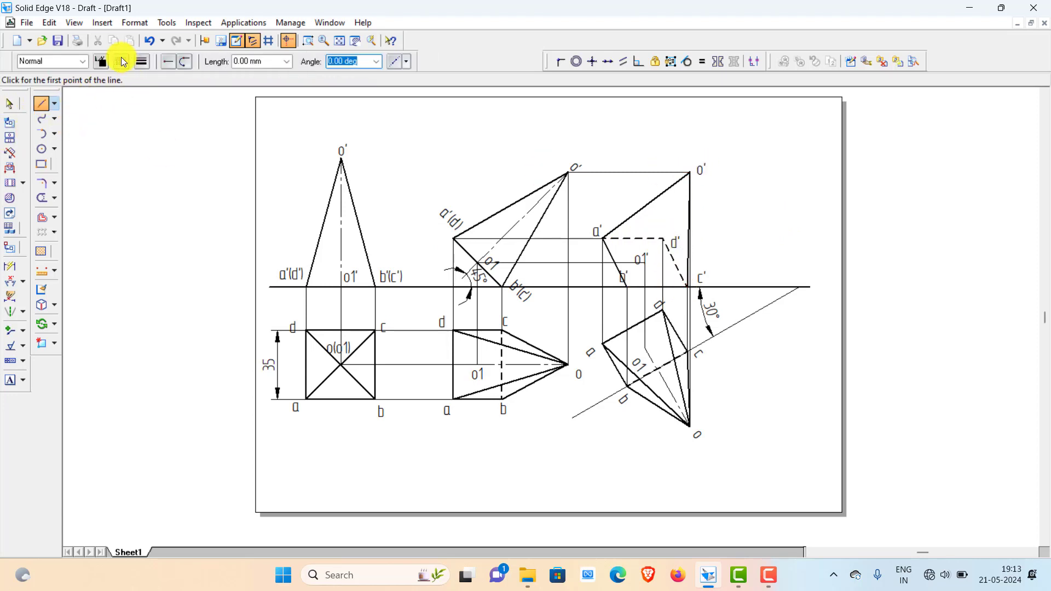
left_click(121, 61)
left_click(133, 87)
left_click(141, 62)
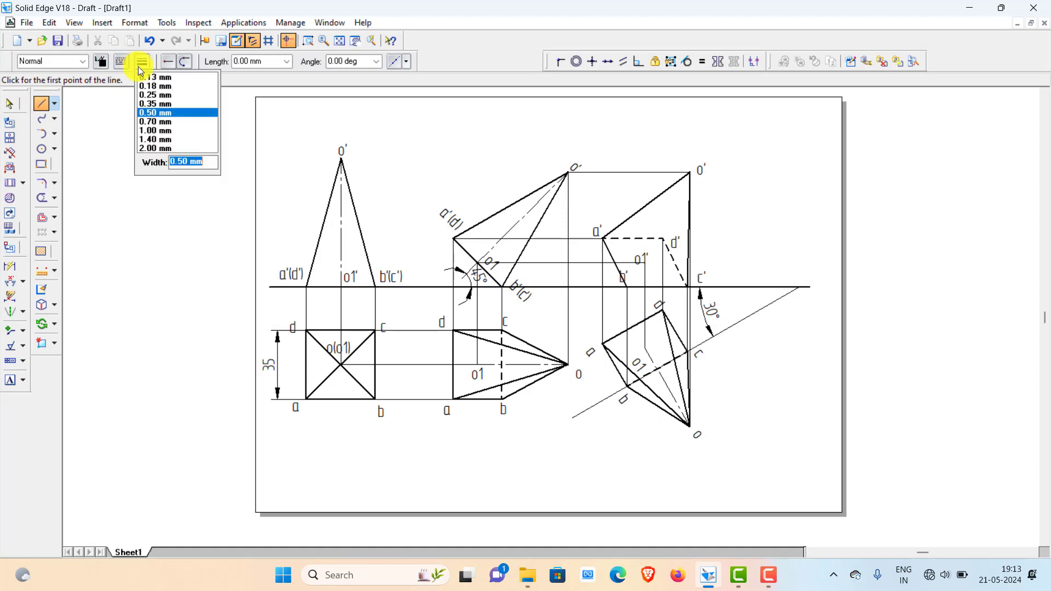
left_click(153, 116)
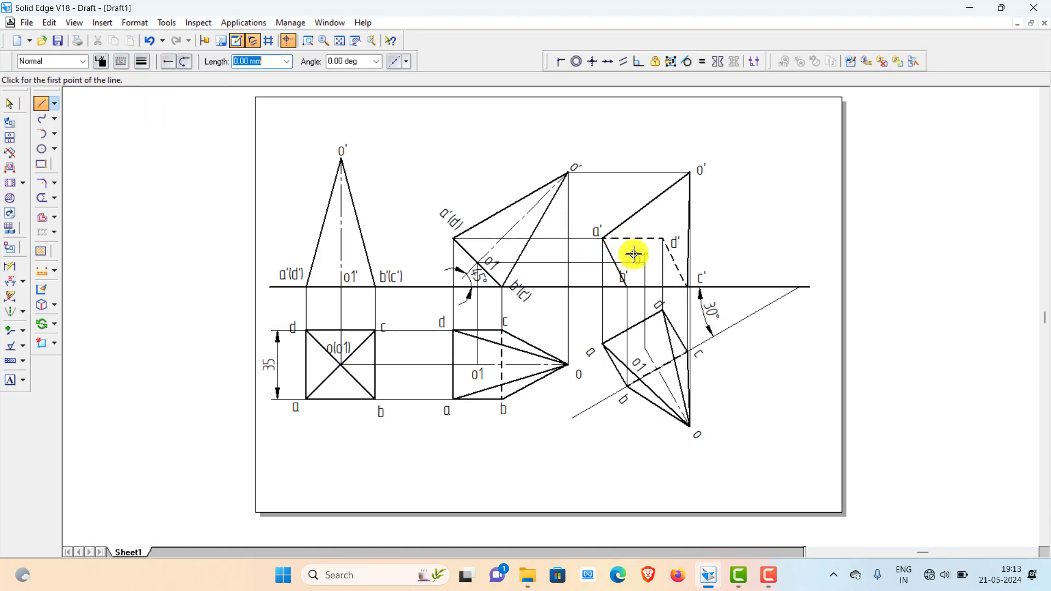
left_click(663, 239)
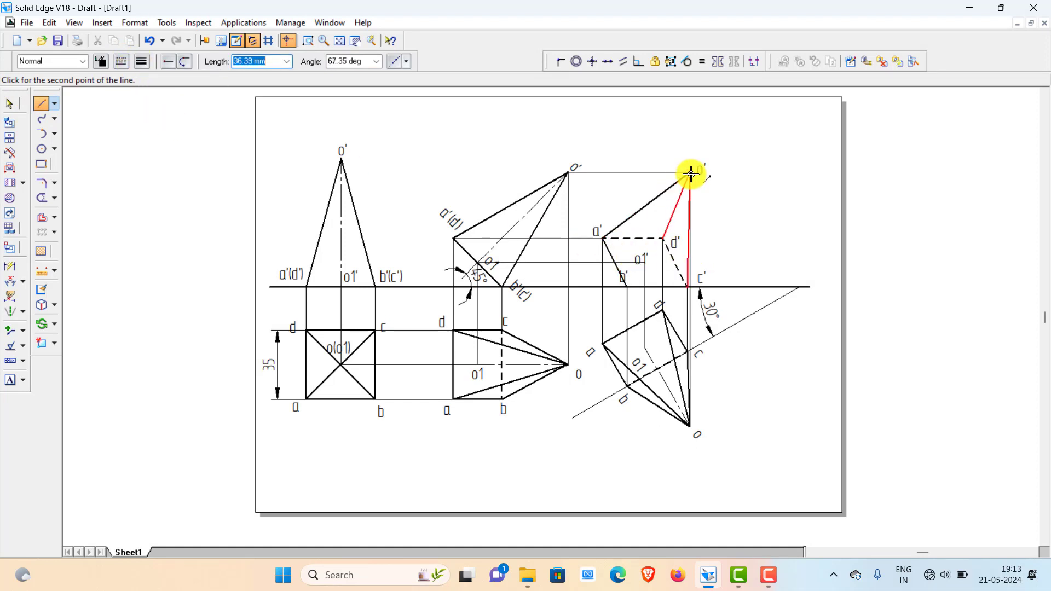
left_click(691, 174)
right_click(736, 211)
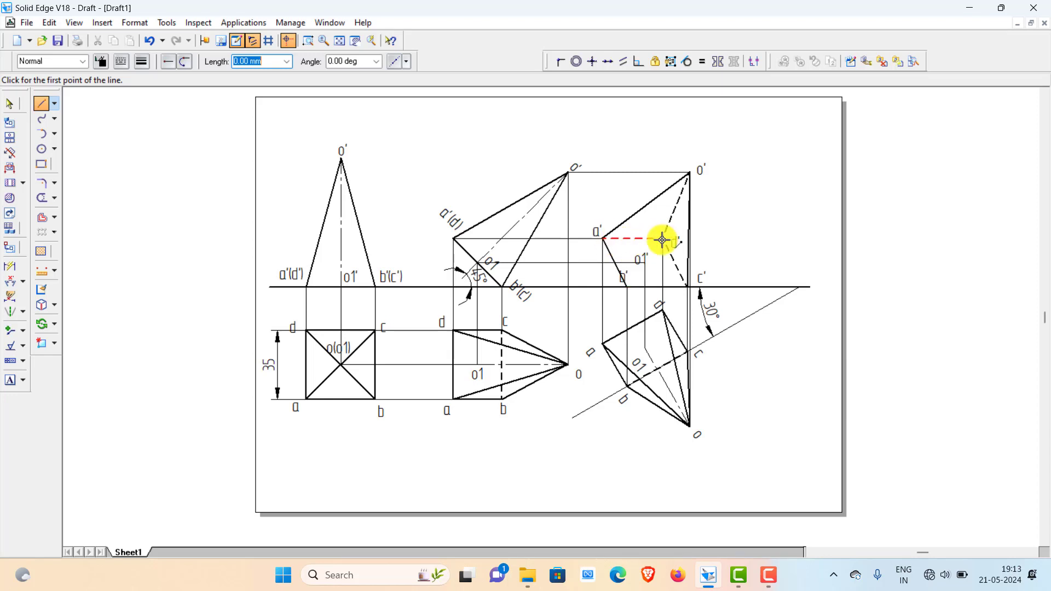
left_click(663, 310)
left_click(663, 239)
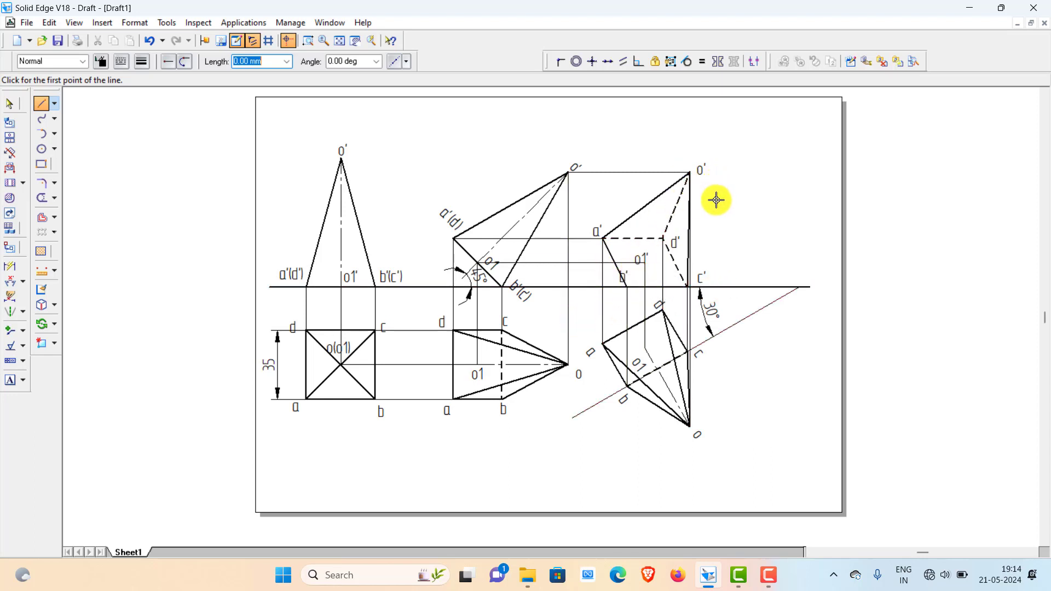
Draw the slant edge from b' to the apex o' in the final front view as a solid line 0.50 mm wide.
key("Tab")
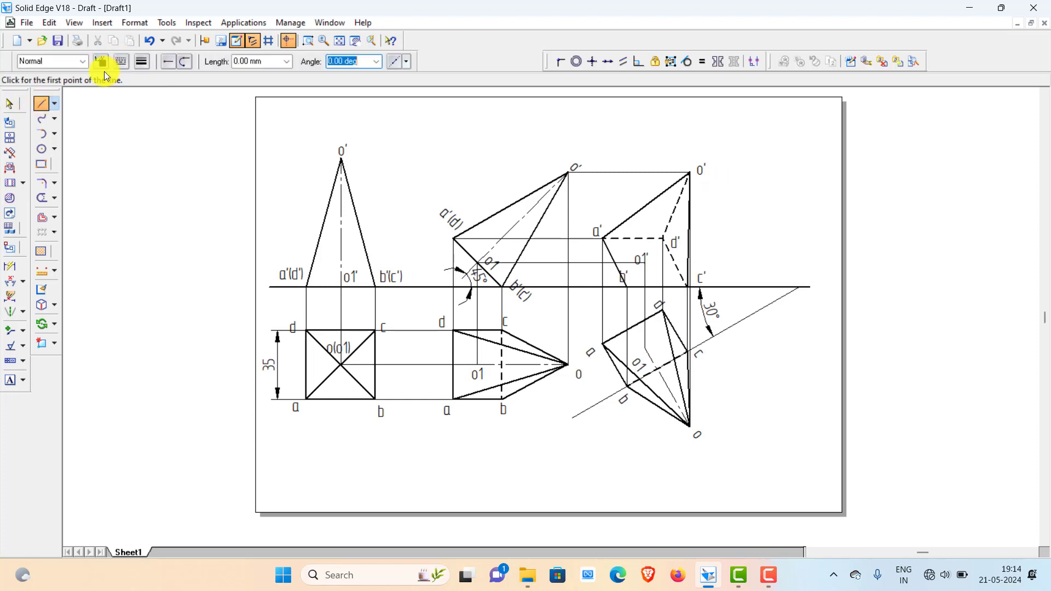
left_click(142, 61)
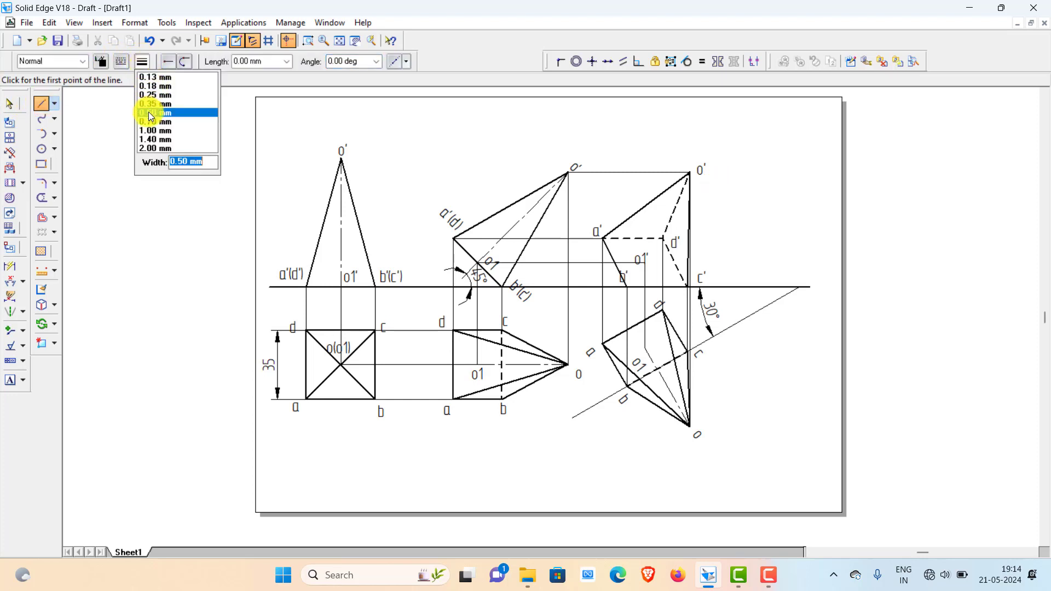
left_click(149, 112)
left_click(121, 60)
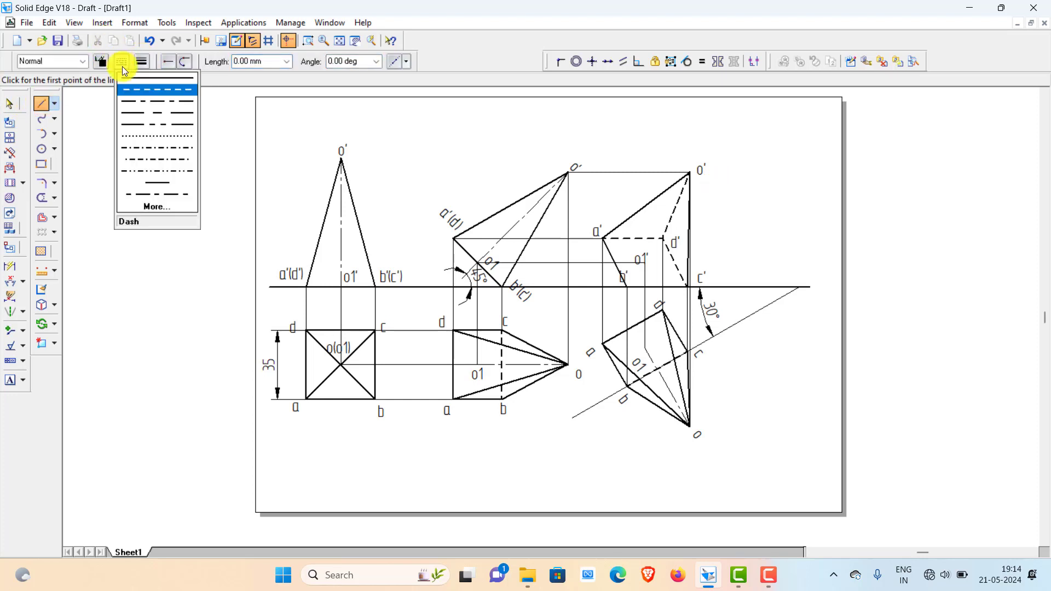
left_click(147, 80)
left_click(628, 286)
left_click(689, 173)
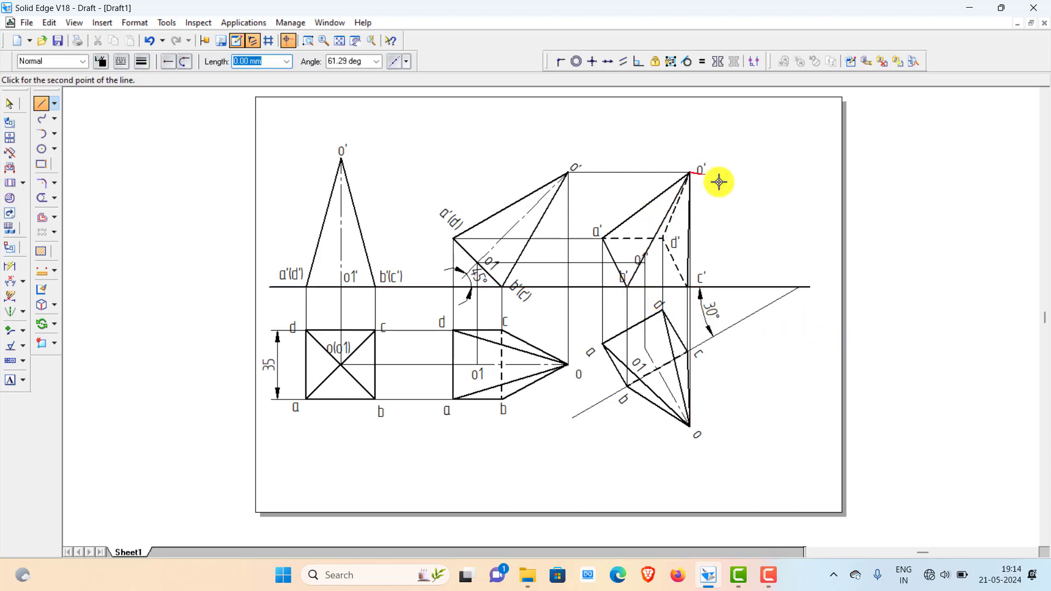
right_click(745, 208)
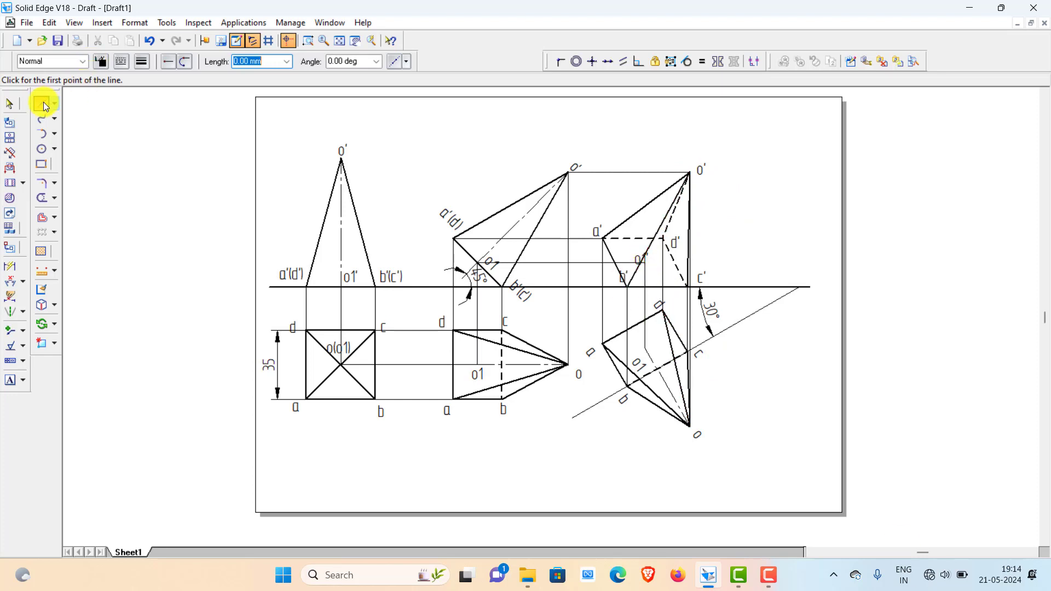
Draw the pyramid's axis from o1' to the apex o' in the final front view as a thin chain line.
left_click(121, 61)
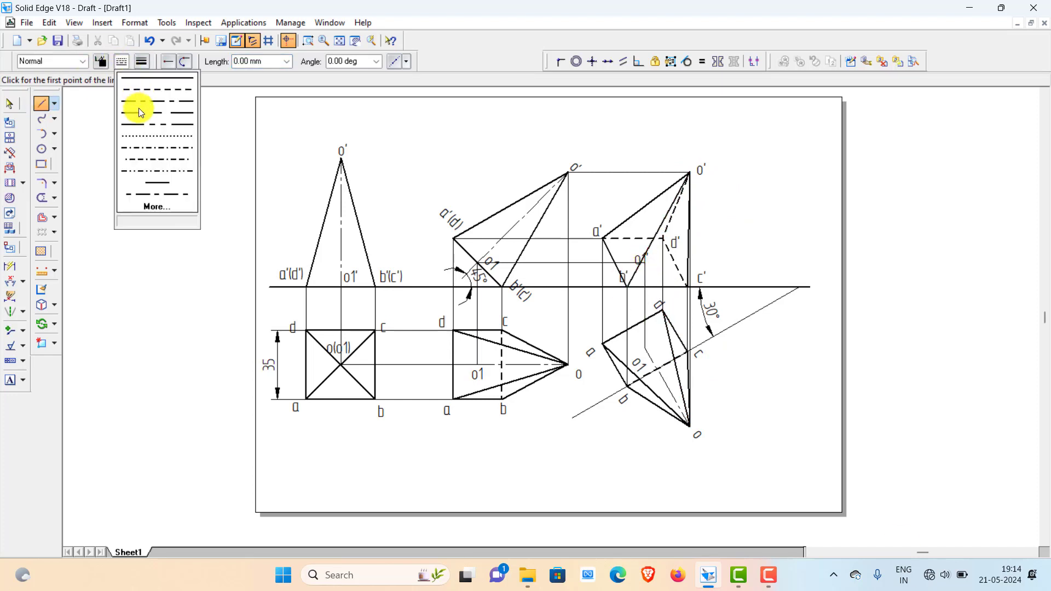
left_click(139, 100)
left_click(141, 61)
left_click(151, 91)
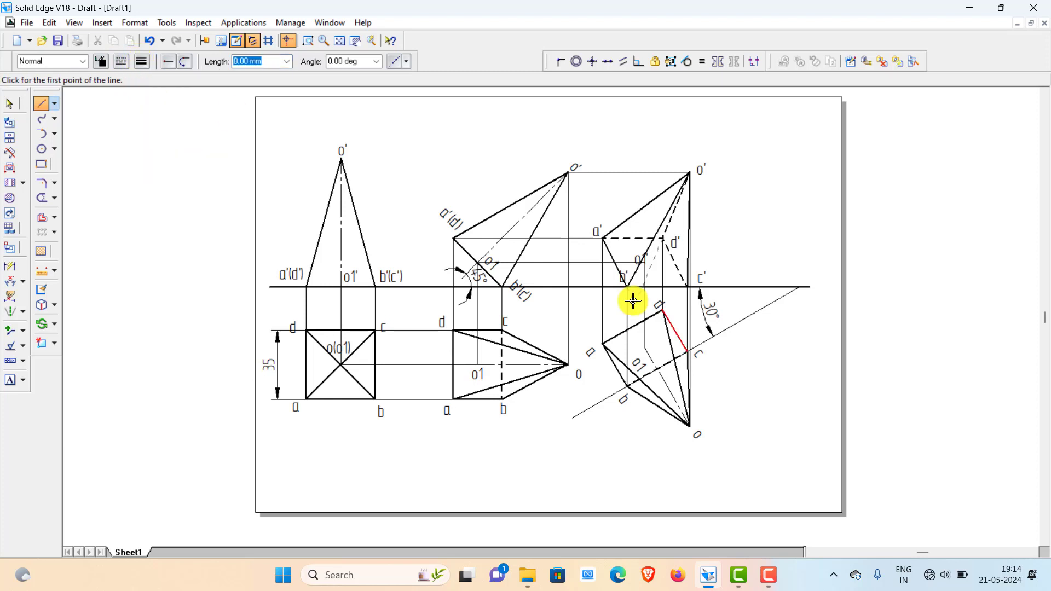
left_click(644, 263)
left_click(690, 174)
right_click(712, 189)
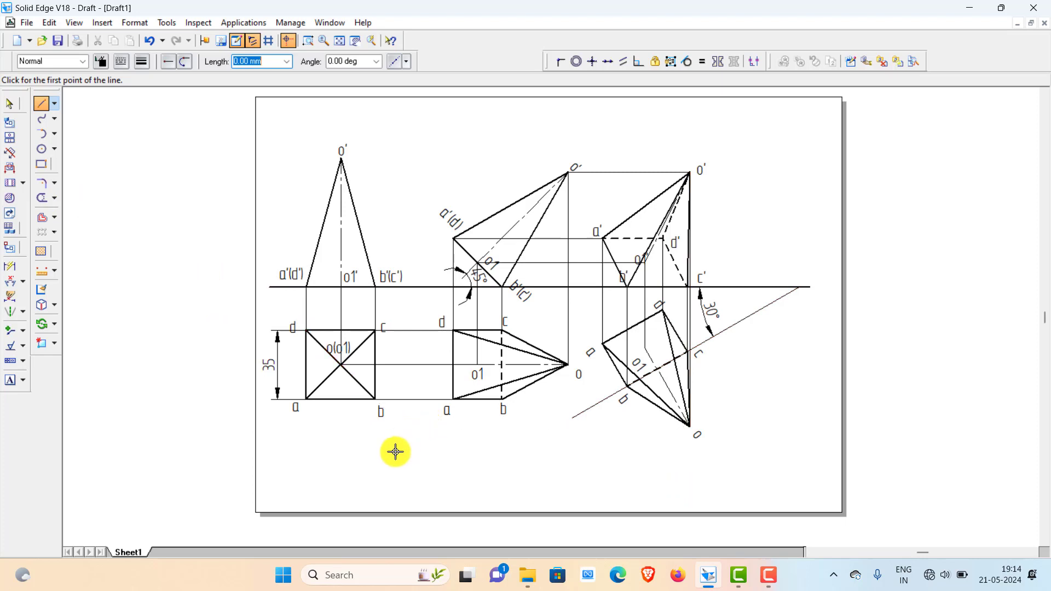
Label the two ends of the horizontal reference line X and Y.
left_click(11, 380)
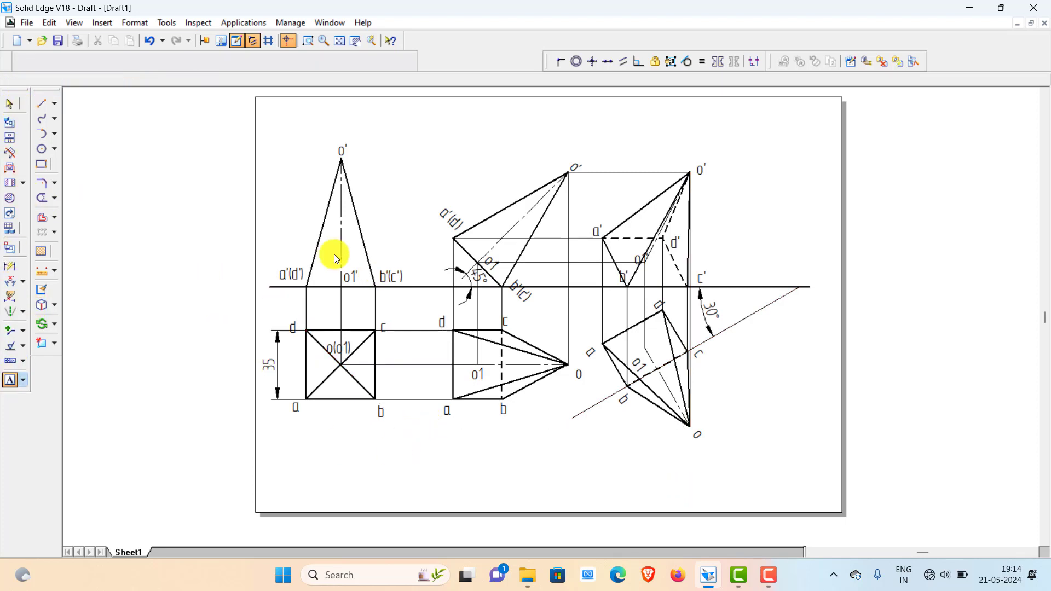
left_click(259, 279)
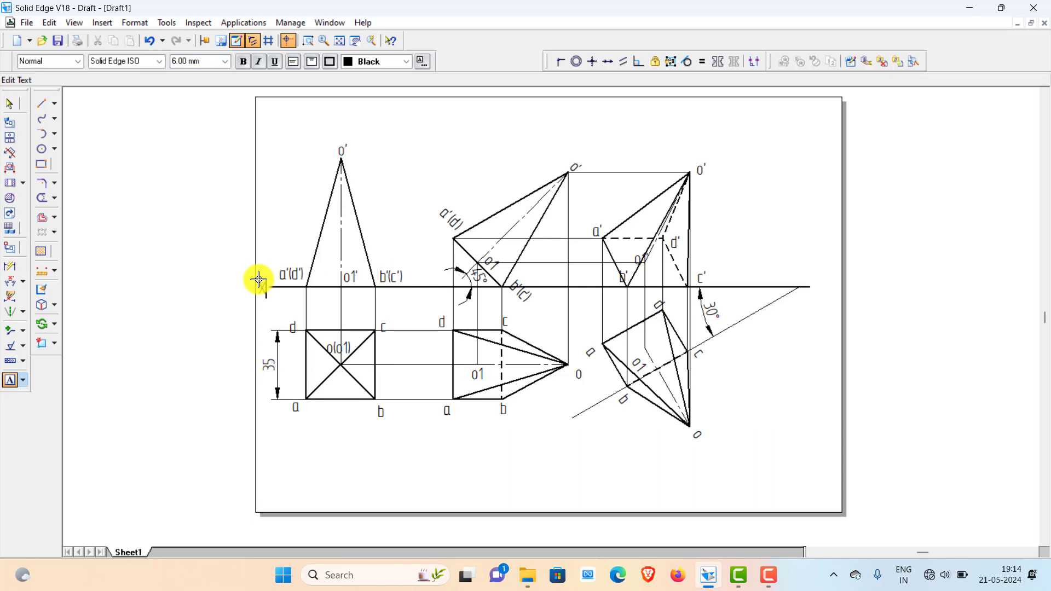
type("X")
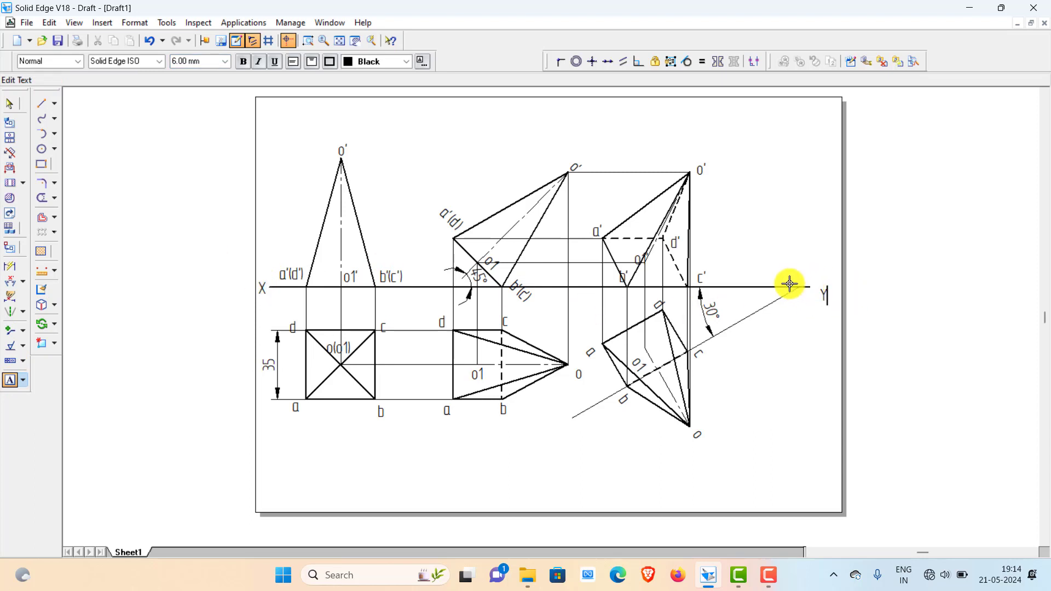
left_click(757, 265)
left_click(756, 265)
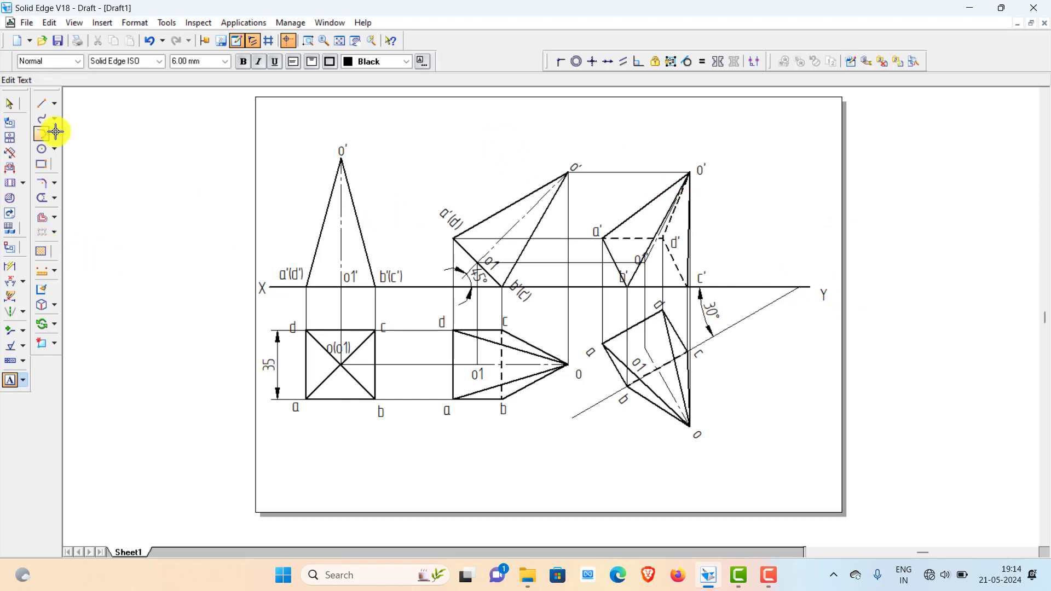
Move the entire drawing slightly to the right on the sheet.
left_click(10, 103)
left_click_drag(369, 206, 390, 207)
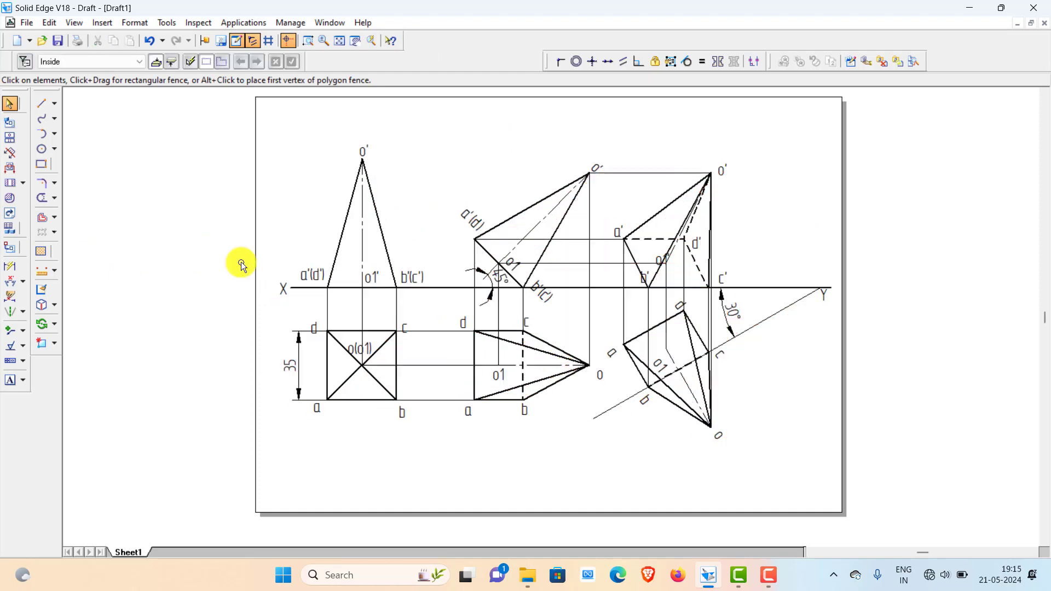
Move the X label outward, extend the reference line to it and delete the short temporary line crossing that end.
left_click(278, 290)
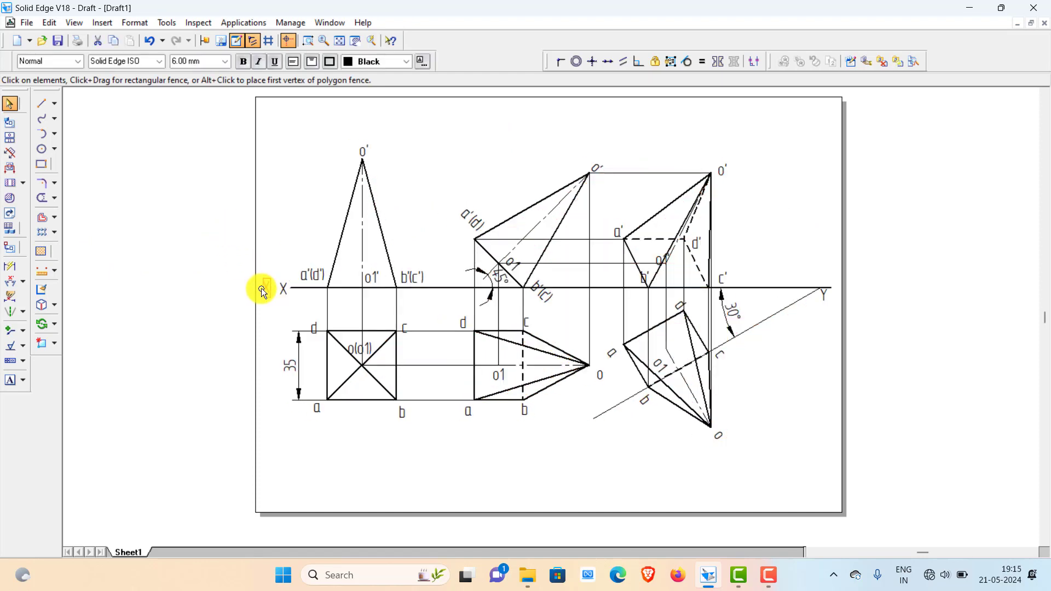
left_click(268, 301)
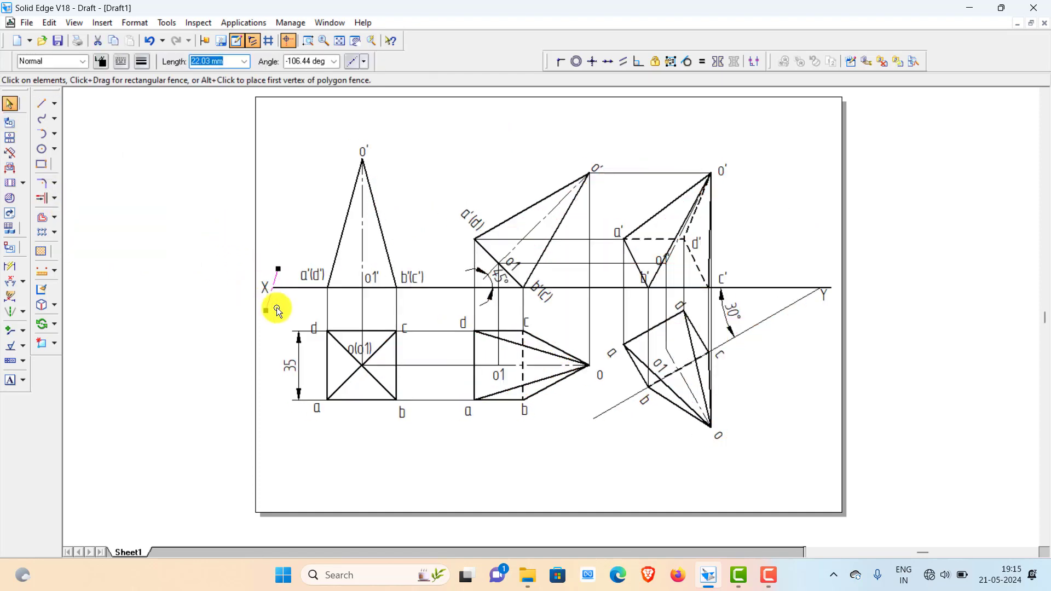
key("Delete")
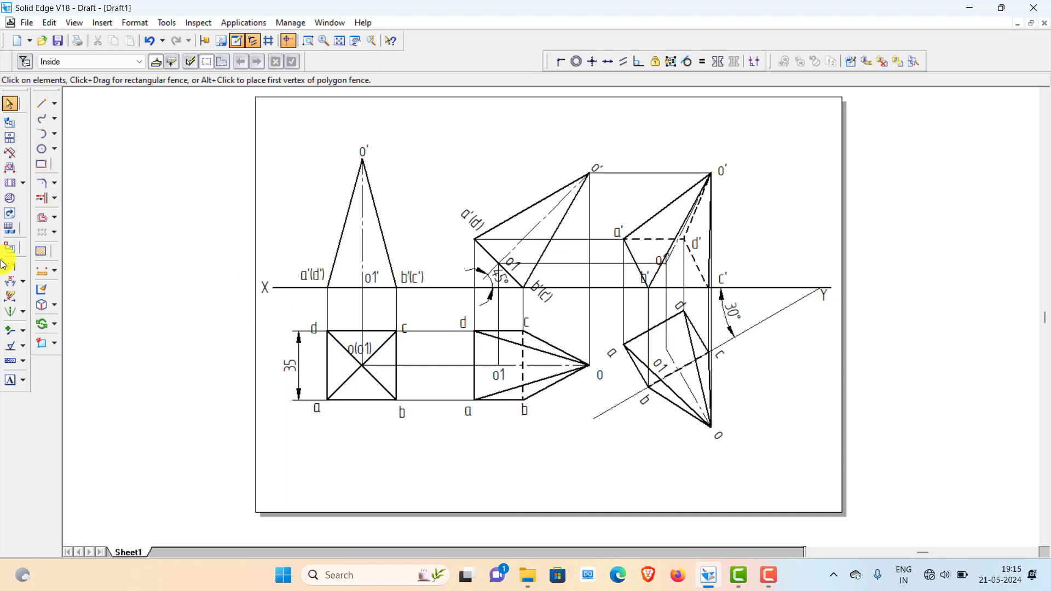
Add the labels VP above and HP below the reference line near X, and move the Y label to the line's far end.
left_click(12, 380)
left_click(282, 265)
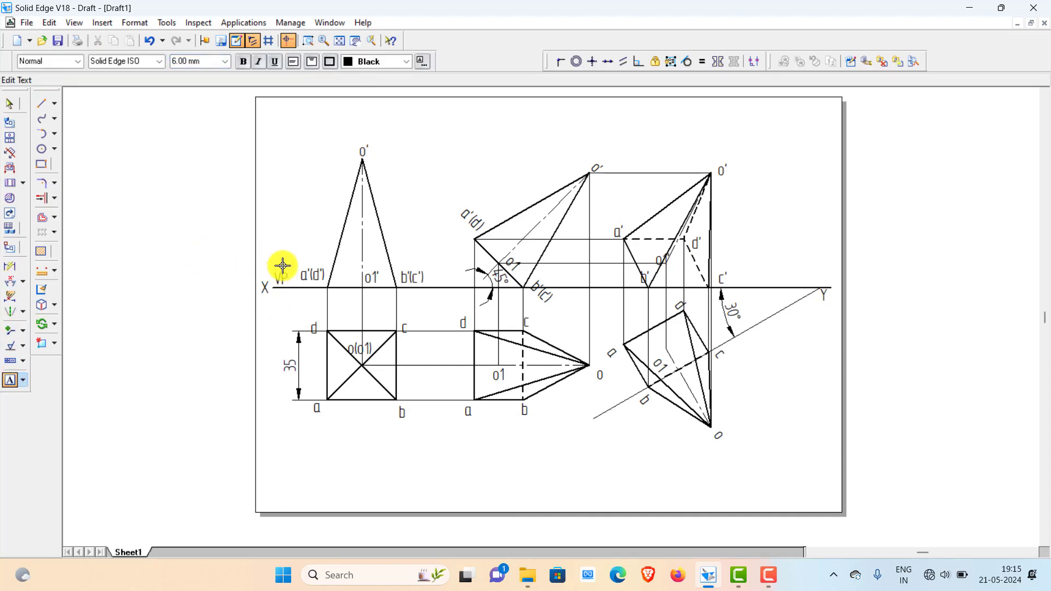
type("VP")
left_click(278, 298)
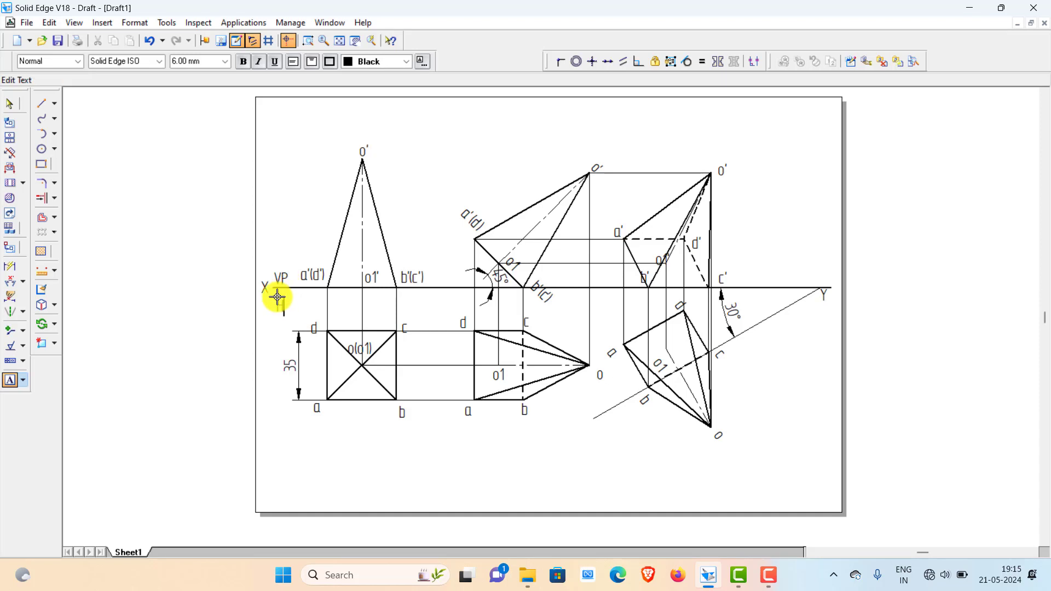
type("HP")
left_click(9, 103)
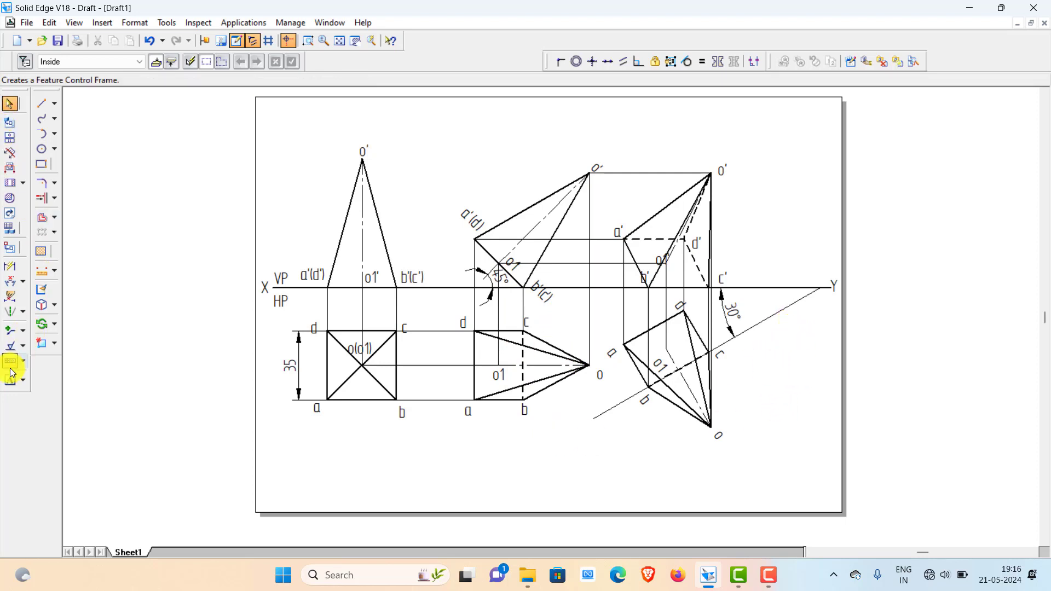
Dimension the axis height in the first front view, placing the dimension to the left of the pyramid.
left_click(9, 267)
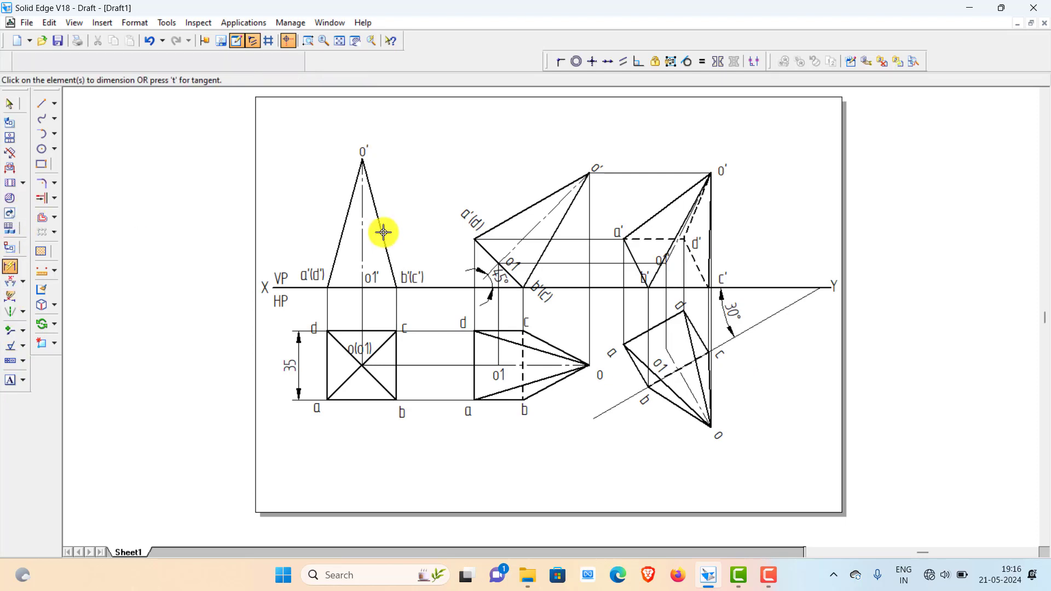
left_click(363, 236)
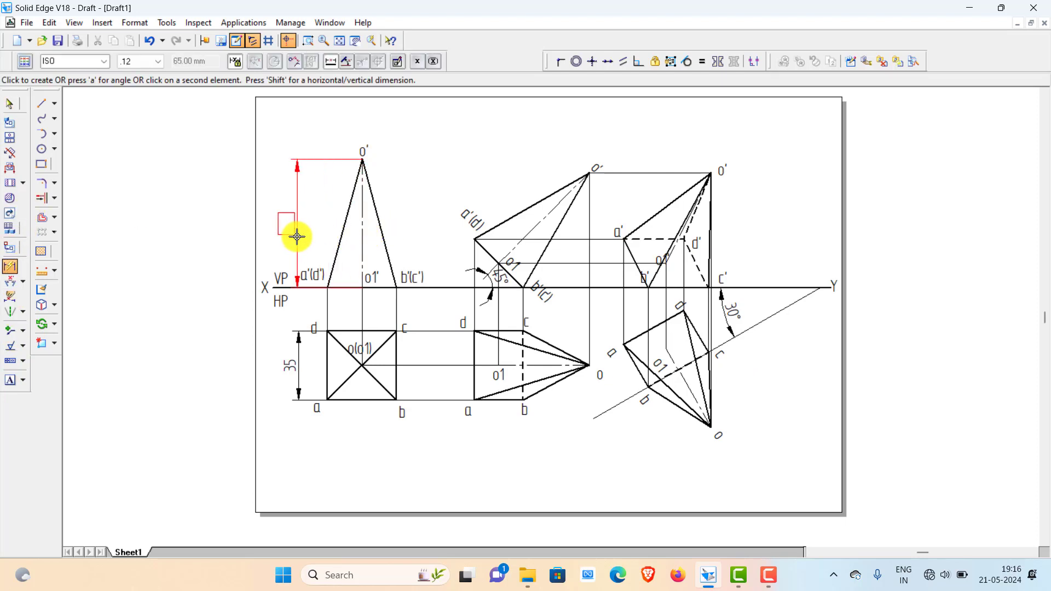
left_click(296, 234)
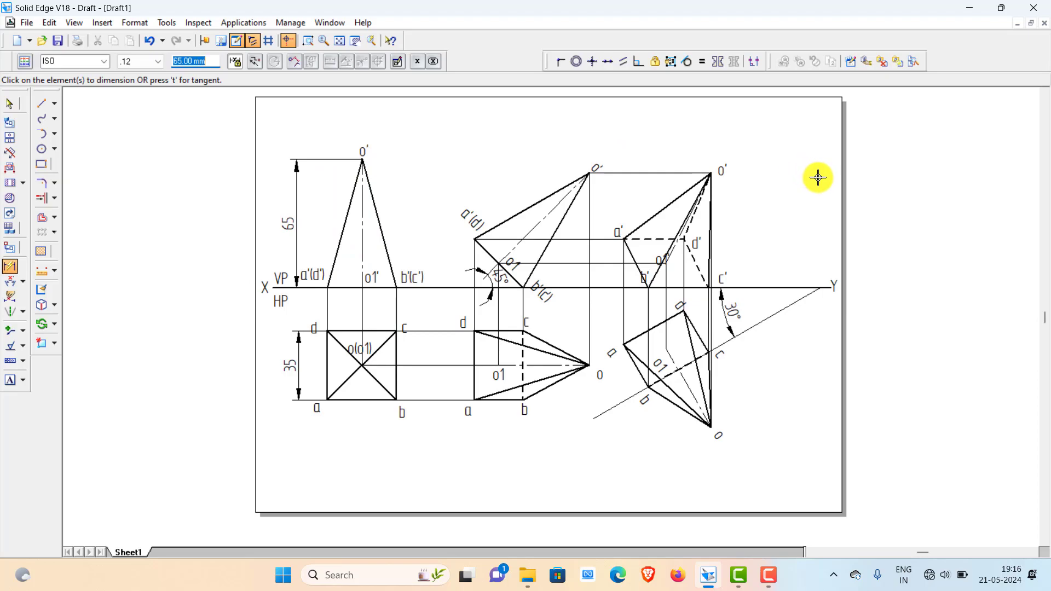